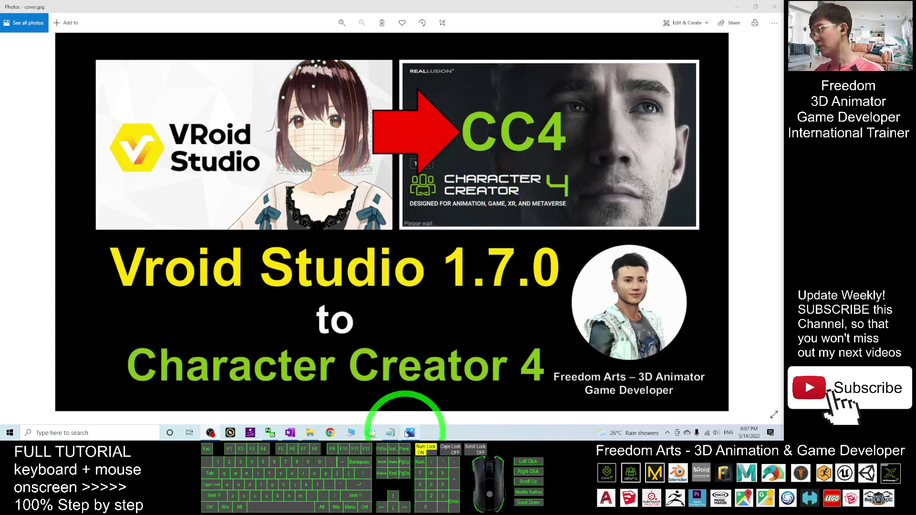
# Minimise the cover image and review the download entries for Character Creator 4, VRoid Studio and VroidToCC4.3dxProfile in notes.txt
pyautogui.click(737, 7)
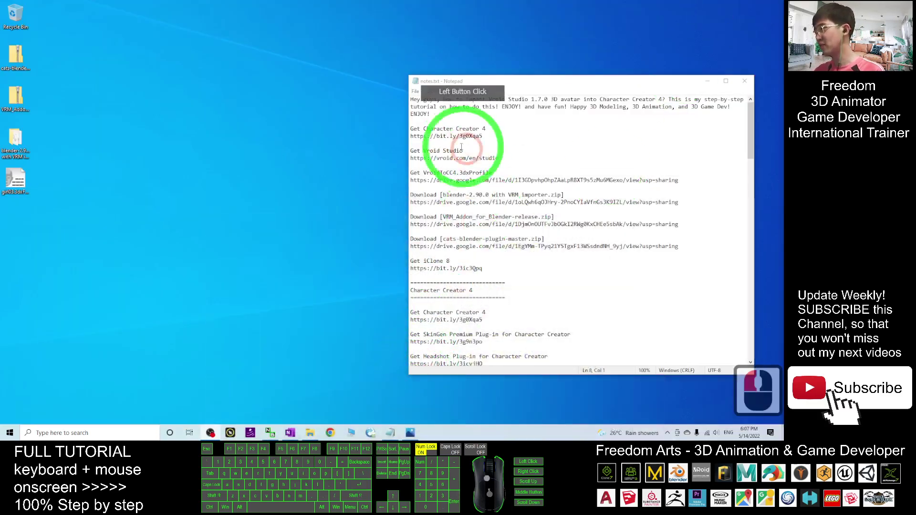
pyautogui.scroll(10, 532, 221)
pyautogui.click(443, 136)
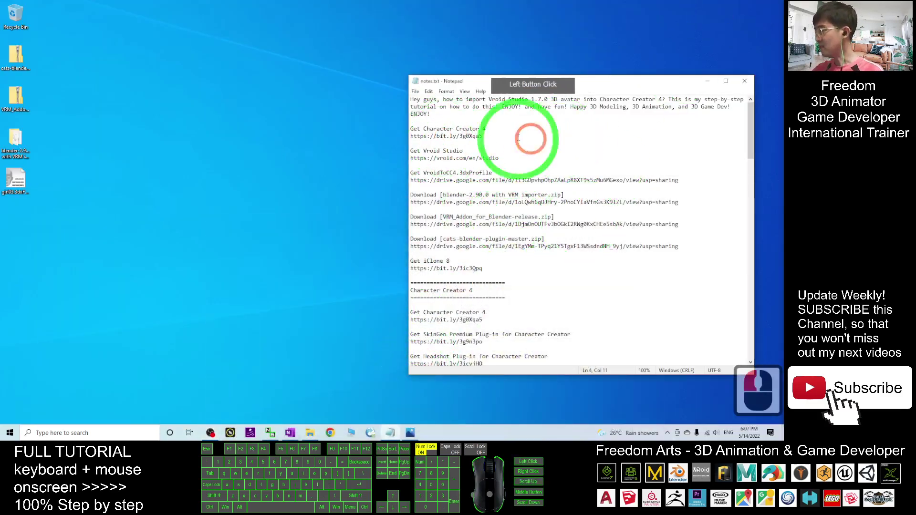
pyautogui.moveTo(411, 128); pyautogui.dragTo(485, 136)
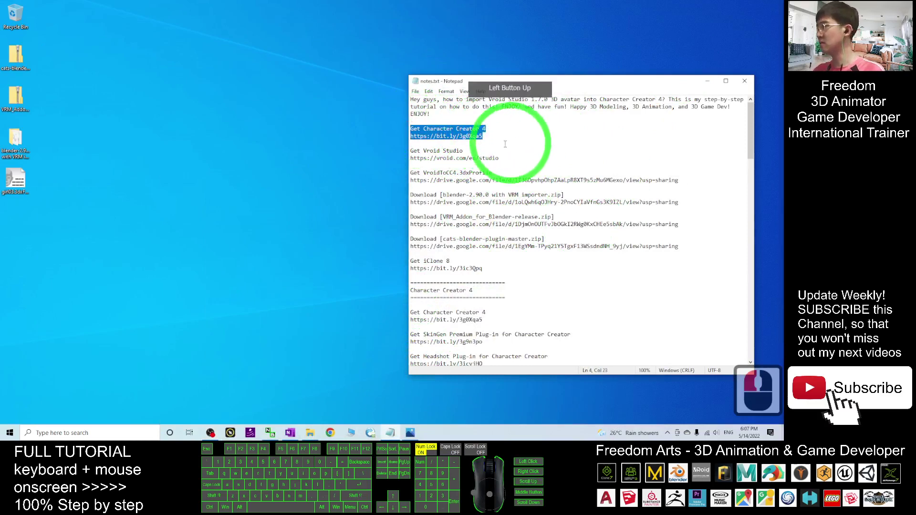
pyautogui.click(406, 144)
pyautogui.moveTo(411, 152); pyautogui.dragTo(410, 130)
pyautogui.click(513, 158)
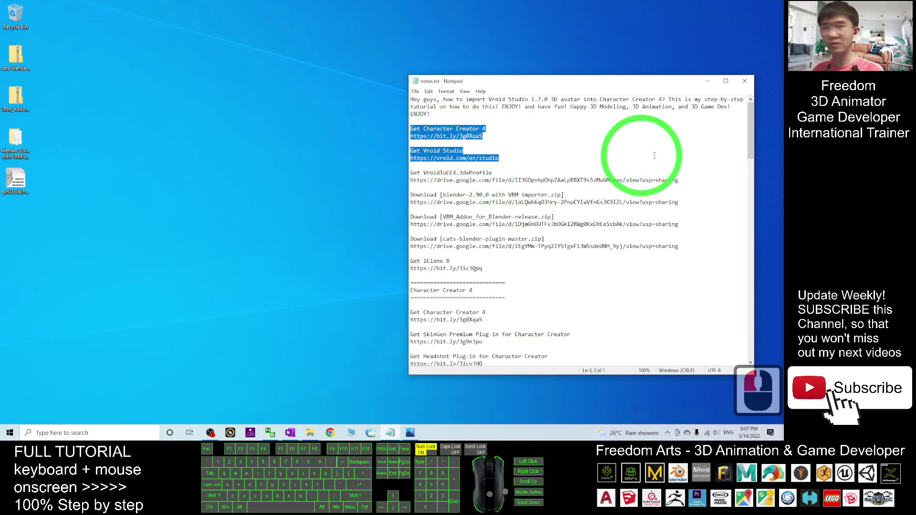
pyautogui.click(520, 152)
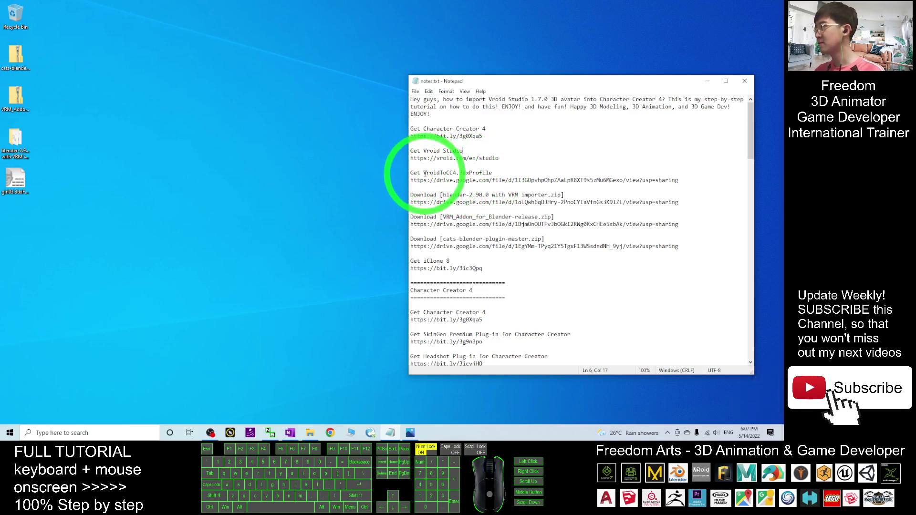
pyautogui.moveTo(413, 173); pyautogui.dragTo(679, 181)
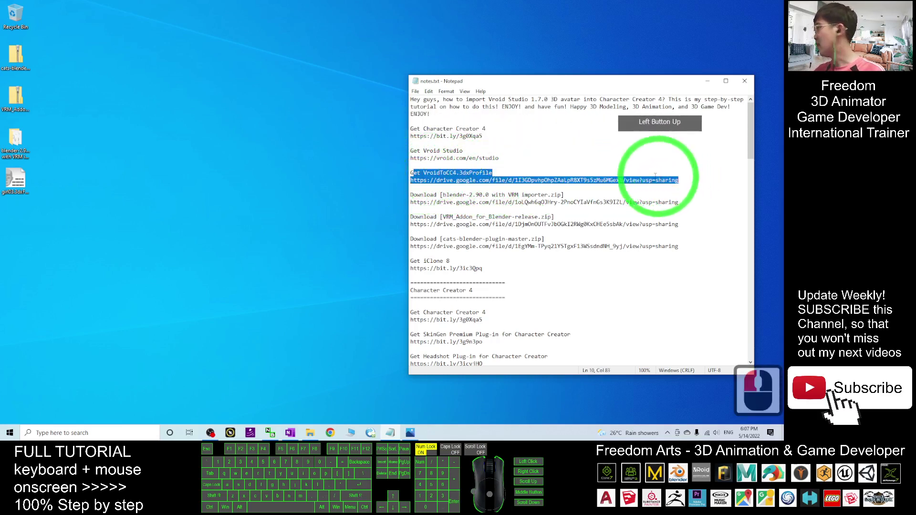
pyautogui.click(17, 194)
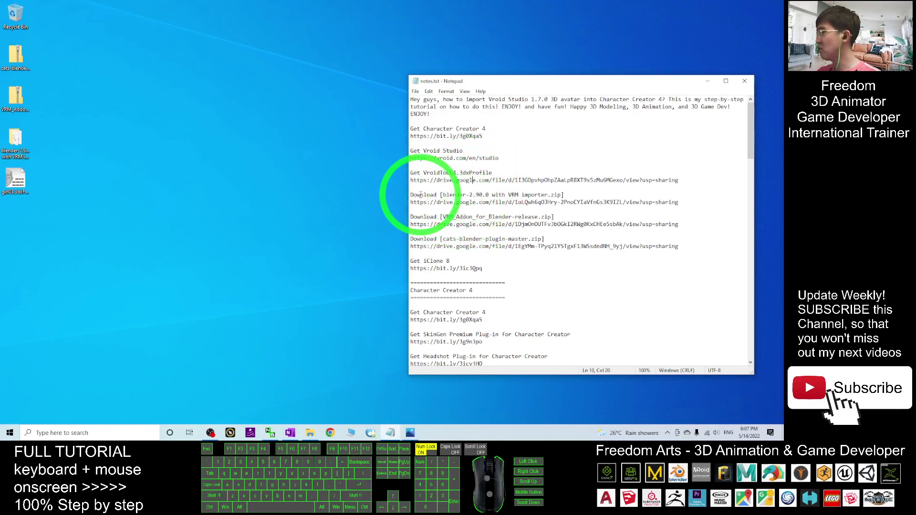
# Review the Blender 2.90.0 with VRM importer, VRM add-on and Cats plugin downloads in the notes alongside their desktop files
pyautogui.keyDown('shift'); pyautogui.click(634, 241); pyautogui.keyUp('shift')
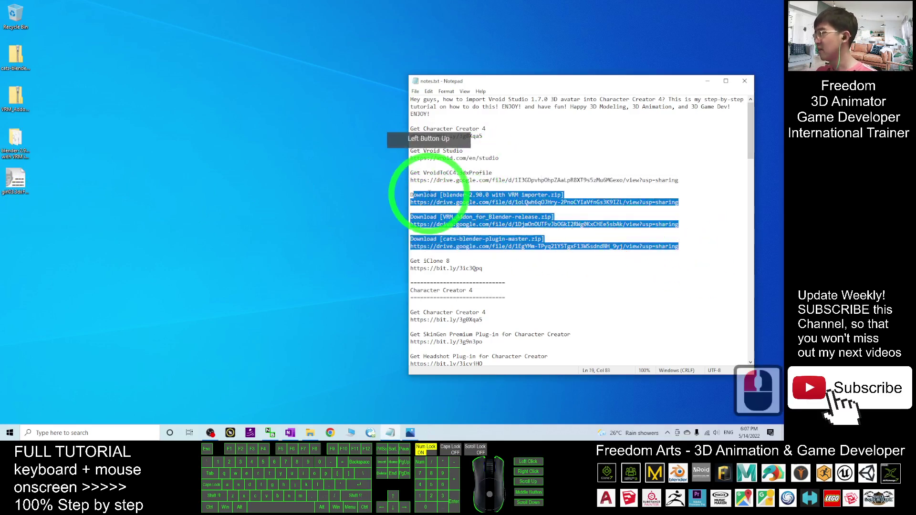
pyautogui.click(429, 195)
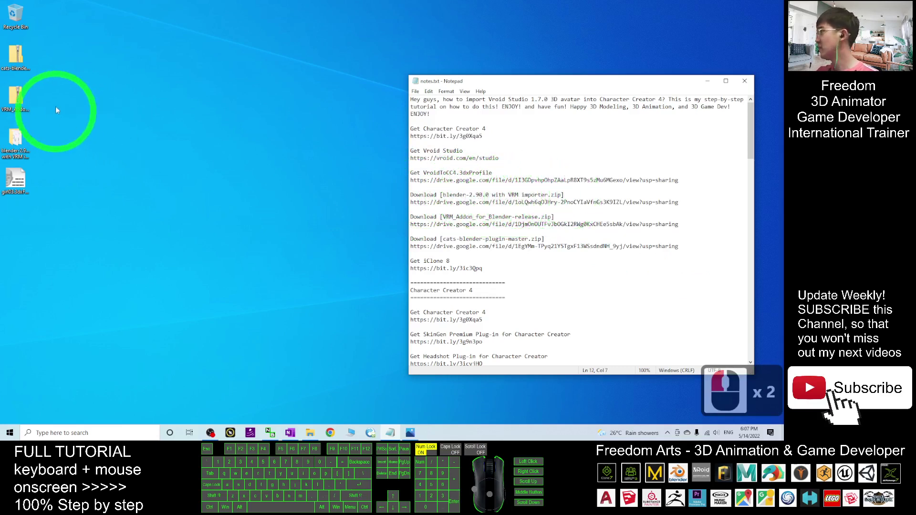
pyautogui.click(19, 141)
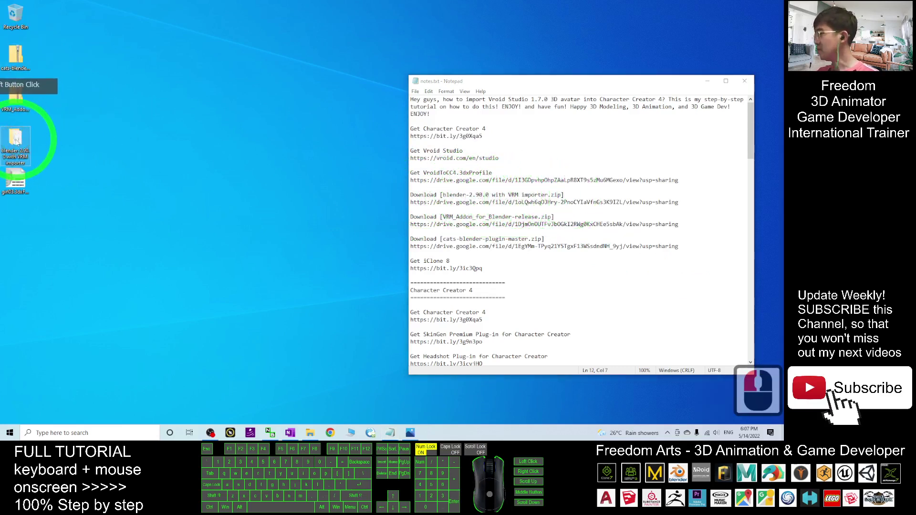
pyautogui.click(415, 219)
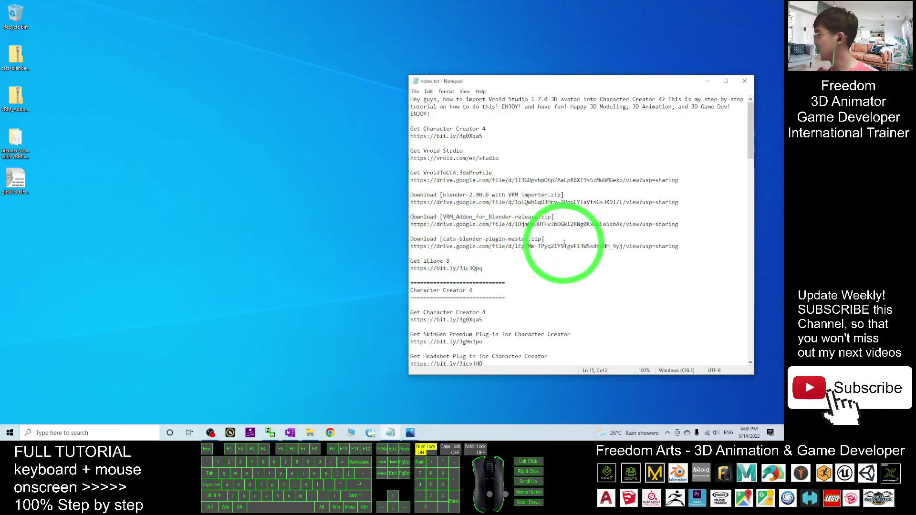
pyautogui.moveTo(682, 248); pyautogui.dragTo(408, 193)
pyautogui.click(32, 120)
pyautogui.click(45, 133)
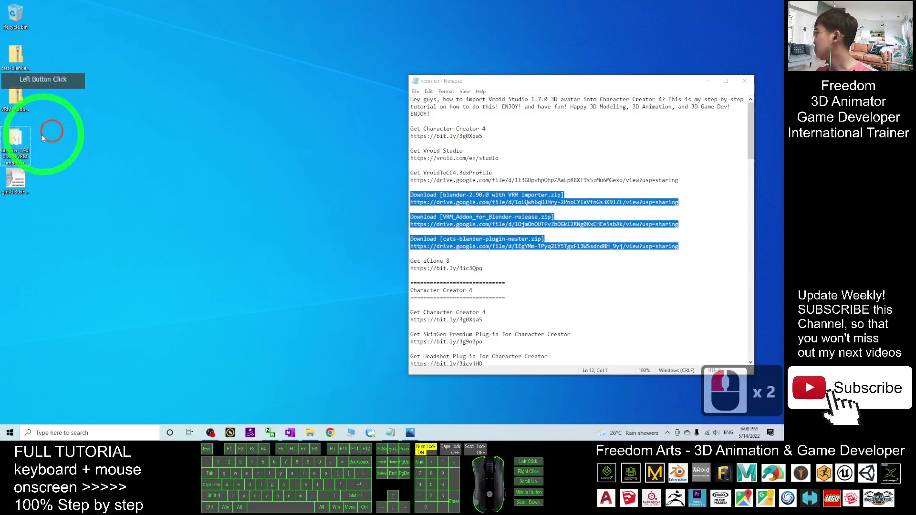
pyautogui.click(57, 107)
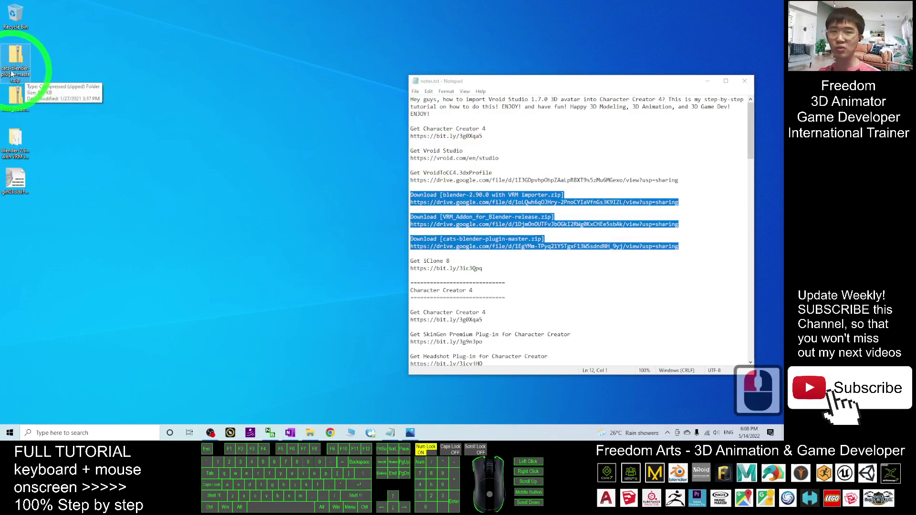
pyautogui.doubleClick(16, 116)
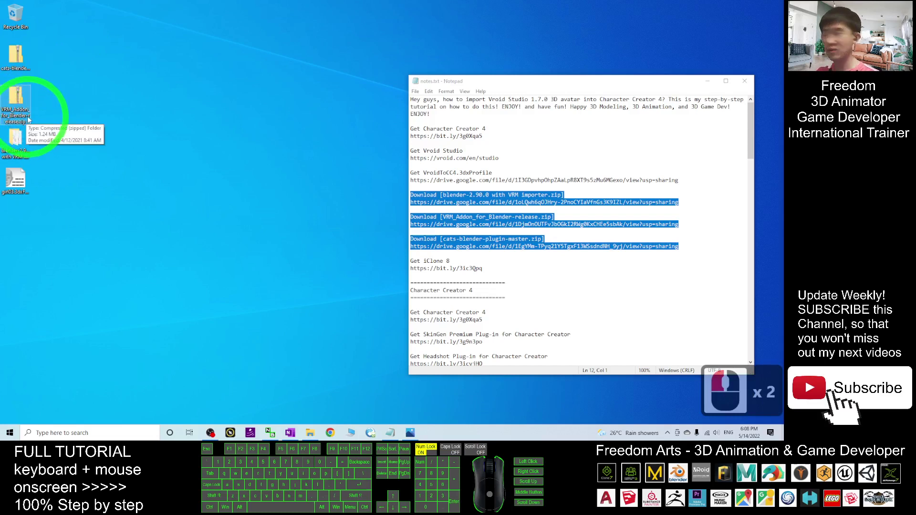
pyautogui.click(16, 140)
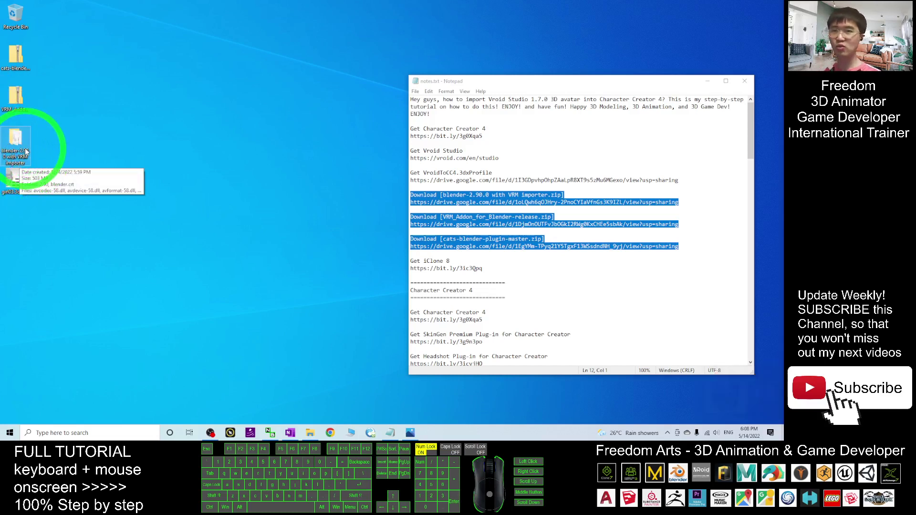
pyautogui.click(247, 126)
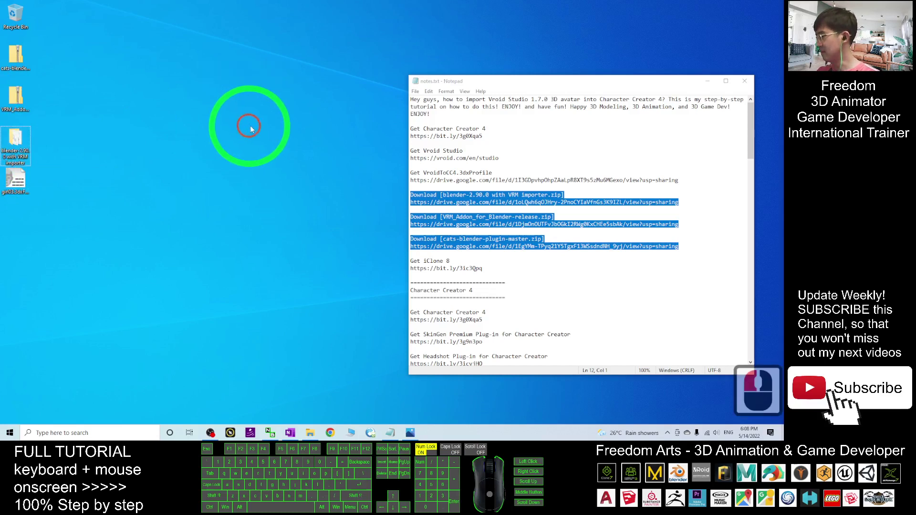
pyautogui.click(258, 124)
pyautogui.click(637, 243)
pyautogui.scroll(6, 635, 248)
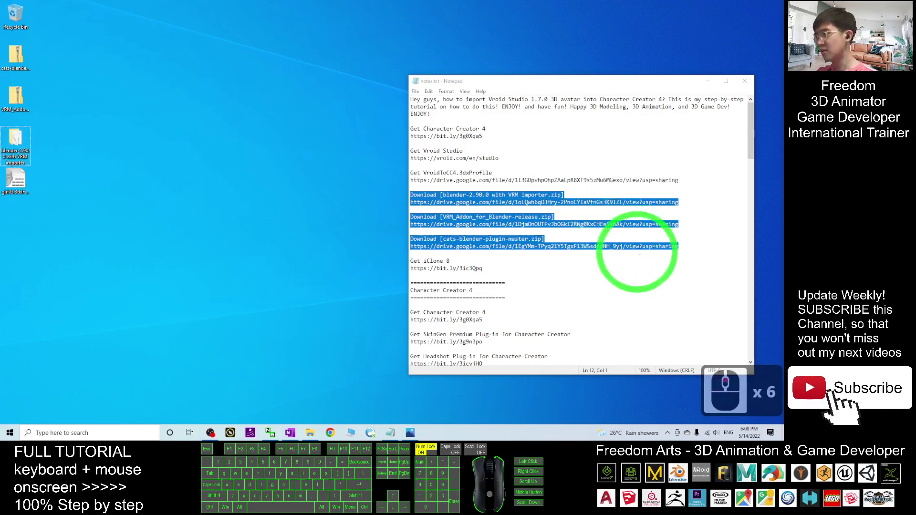
# Launch VRoid Studio 1.7.0 and minimise the notes window
pyautogui.click(116, 434)
pyautogui.click(116, 434)
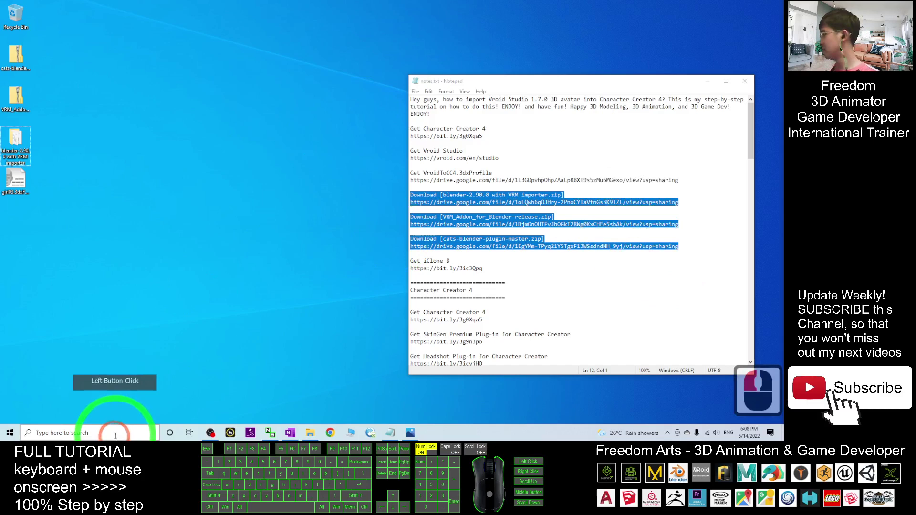
pyautogui.write('vroid')
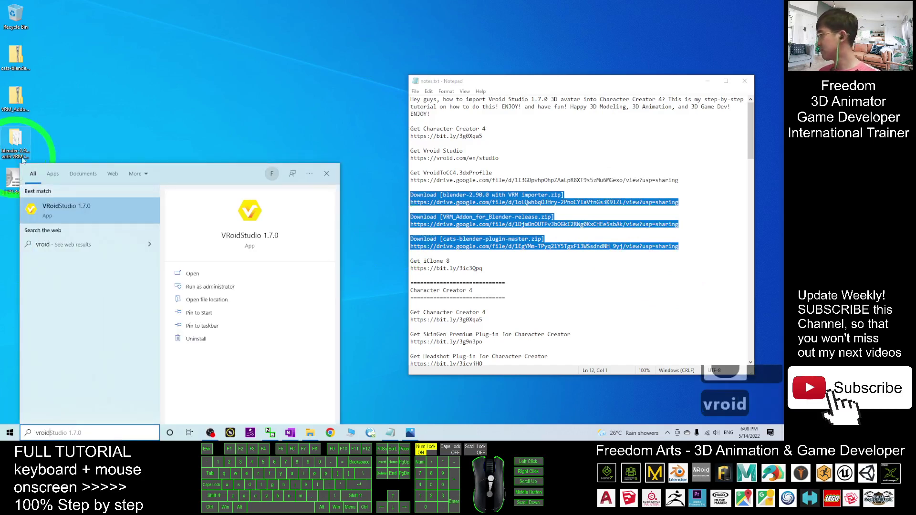
pyautogui.click(67, 210)
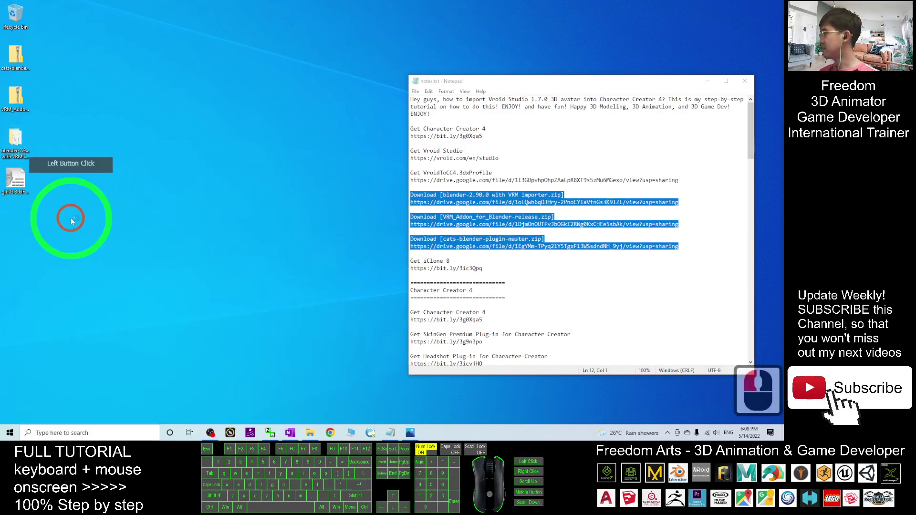
pyautogui.click(709, 84)
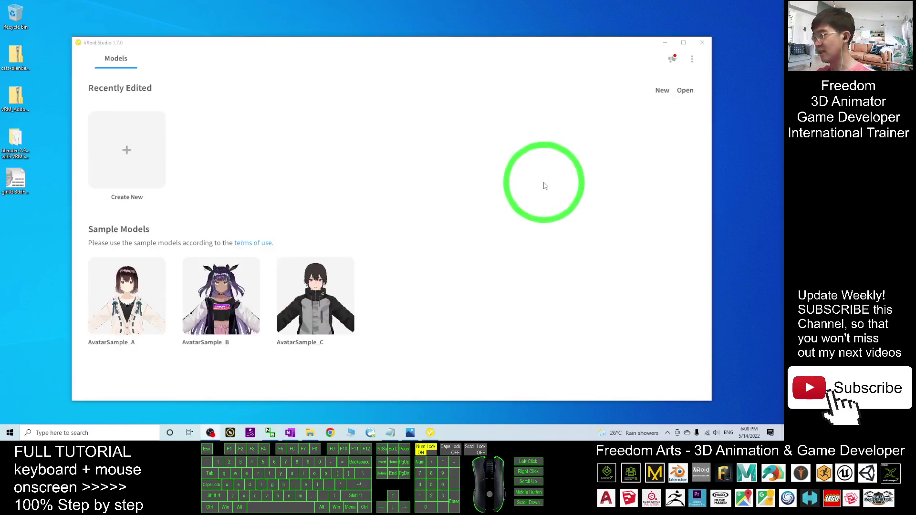
# Create a new character model from the Fem base
pyautogui.click(471, 50)
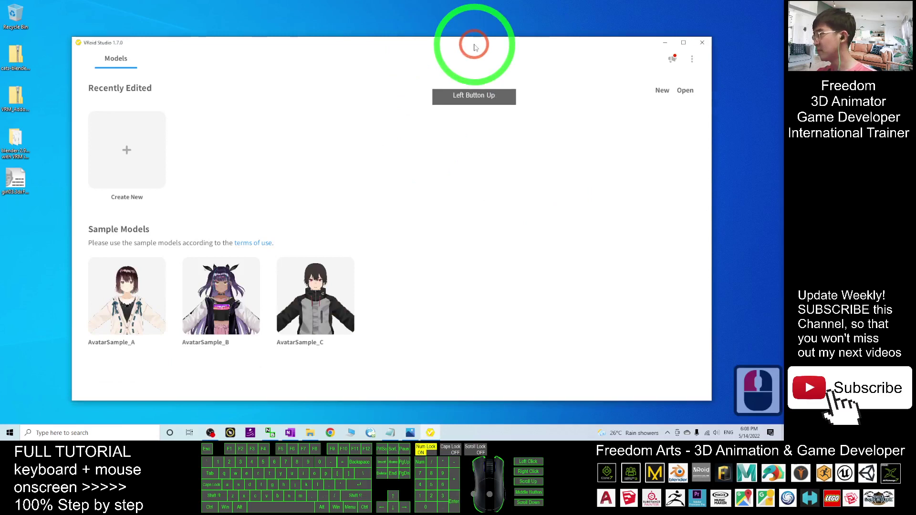
pyautogui.moveTo(474, 45); pyautogui.dragTo(512, 44)
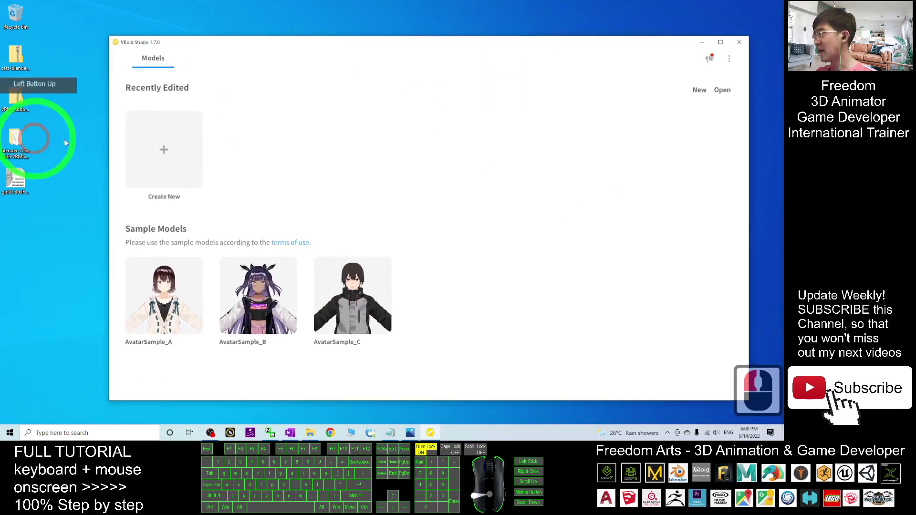
pyautogui.click(176, 155)
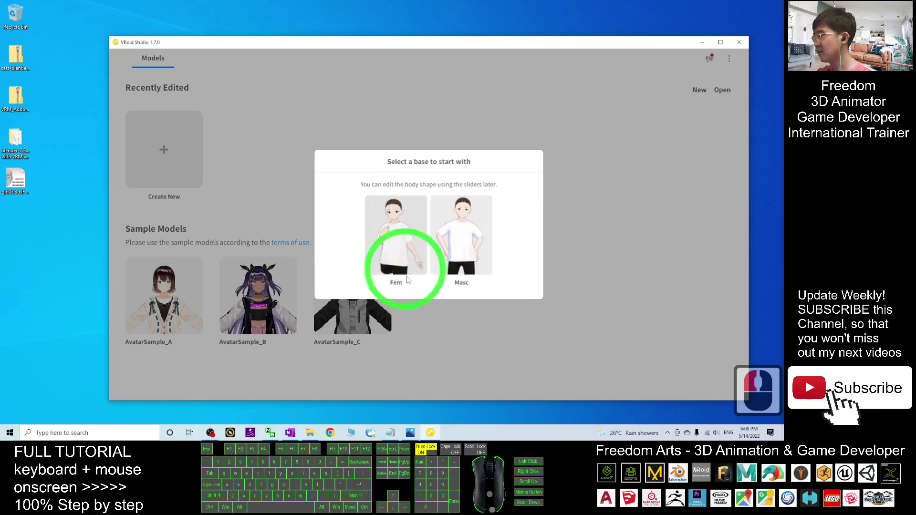
pyautogui.doubleClick(400, 241)
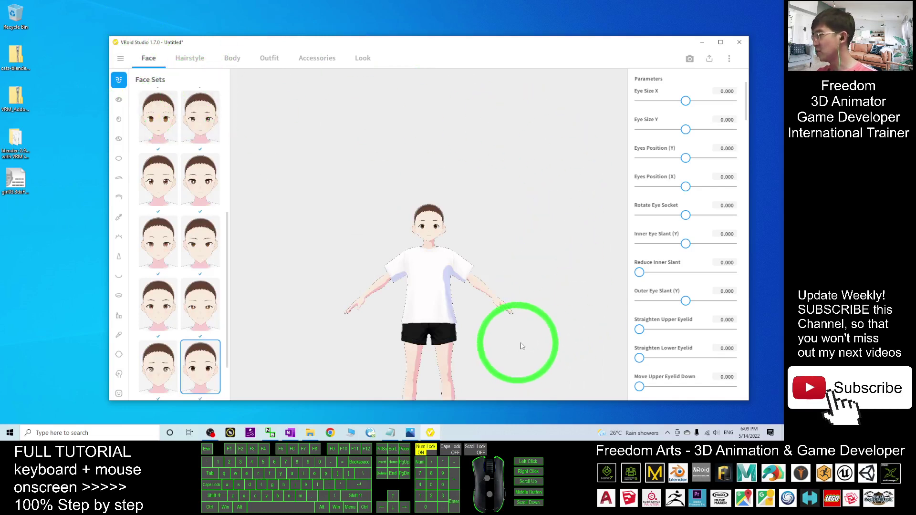
# Try the long straight hairstyle set on the character, then apply the short side-tied one with a stray top strand
pyautogui.scroll(-2, 517, 296)
pyautogui.moveTo(515, 250); pyautogui.dragTo(513, 270, button='right')
pyautogui.click(189, 57)
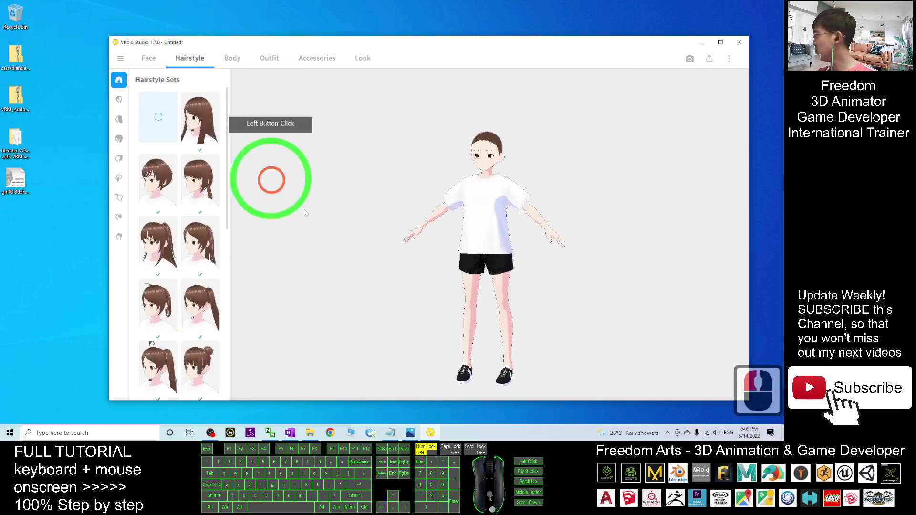
pyautogui.scroll(18, 477, 162)
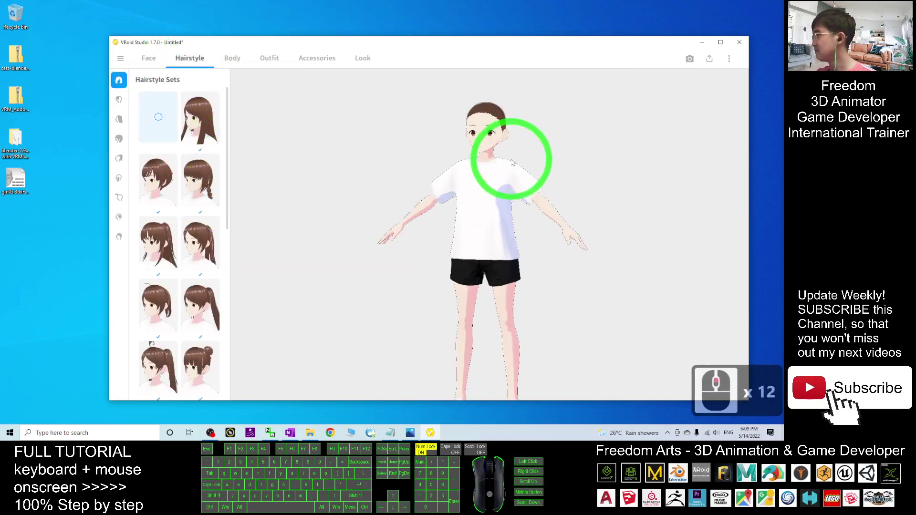
pyautogui.moveTo(537, 199); pyautogui.dragTo(533, 253, button='middle')
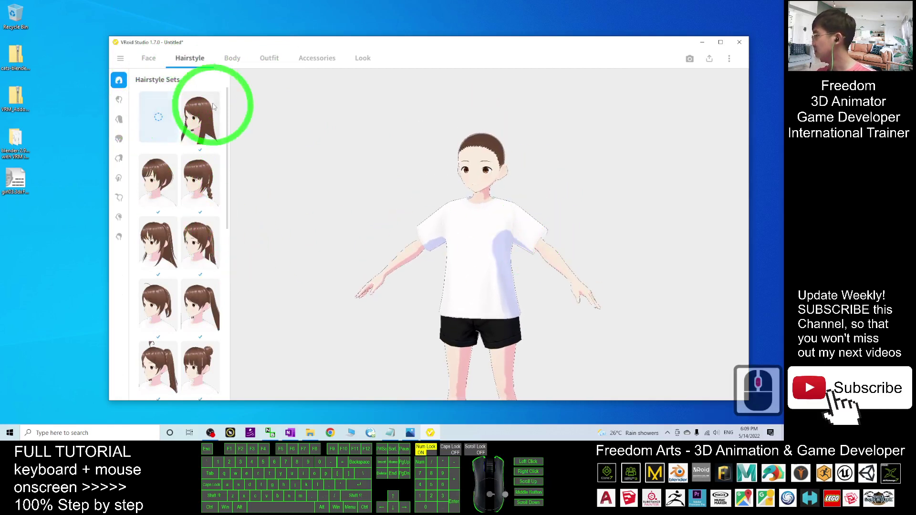
pyautogui.click(201, 119)
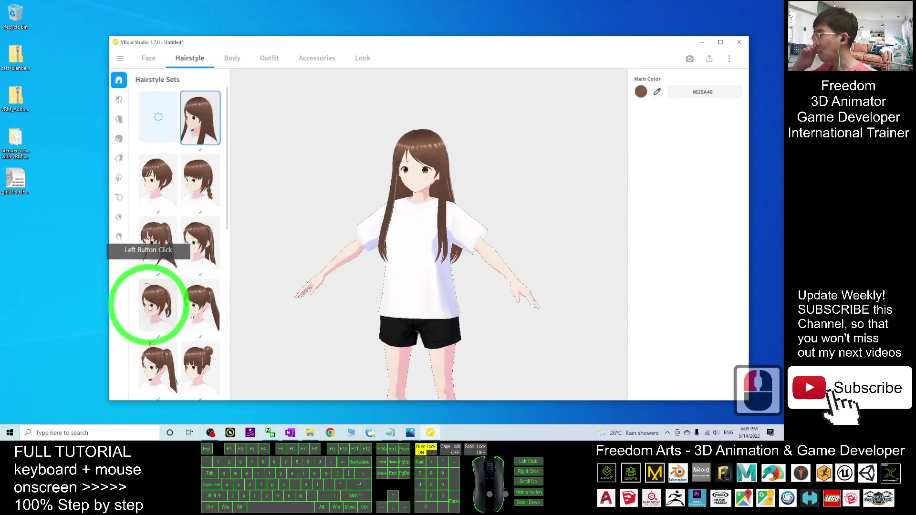
pyautogui.click(158, 305)
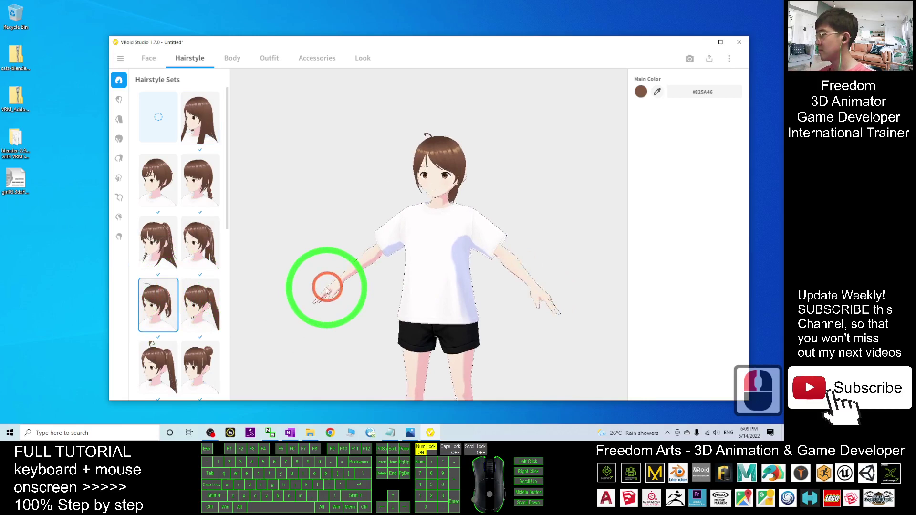
pyautogui.moveTo(321, 286)
pyautogui.mouseDown(button='right')
pyautogui.moveTo(367, 287)
pyautogui.moveTo(337, 290)
pyautogui.mouseUp(button='right')
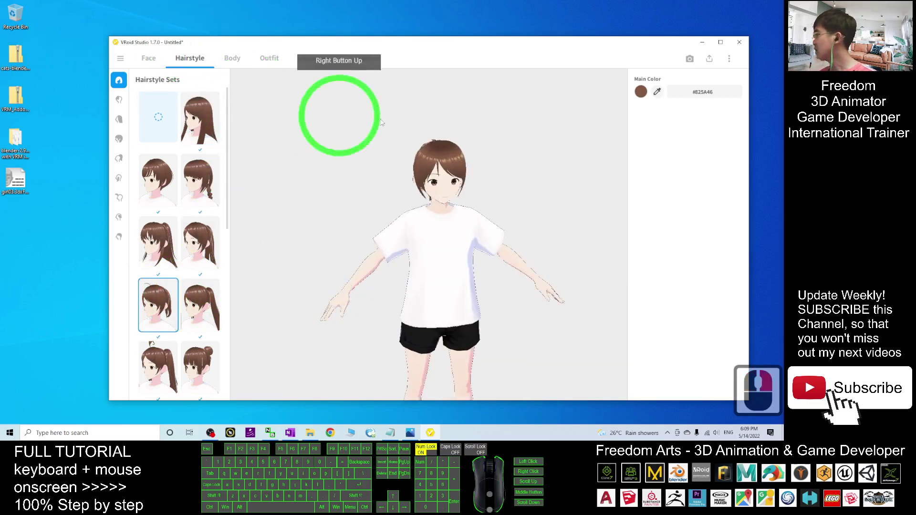
# Apply the thick spiky eyelash preset from the second-to-last row's left column to the character's face
pyautogui.click(149, 58)
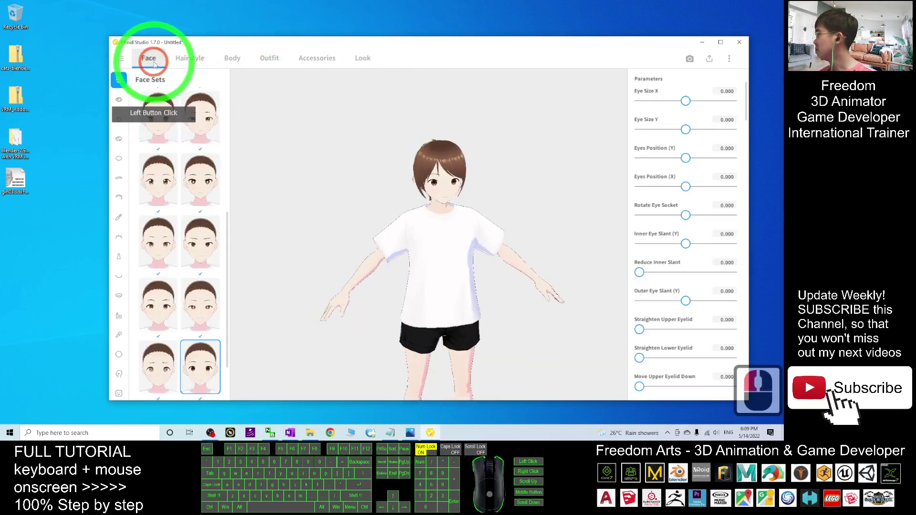
pyautogui.click(118, 236)
pyautogui.scroll(2, 438, 231)
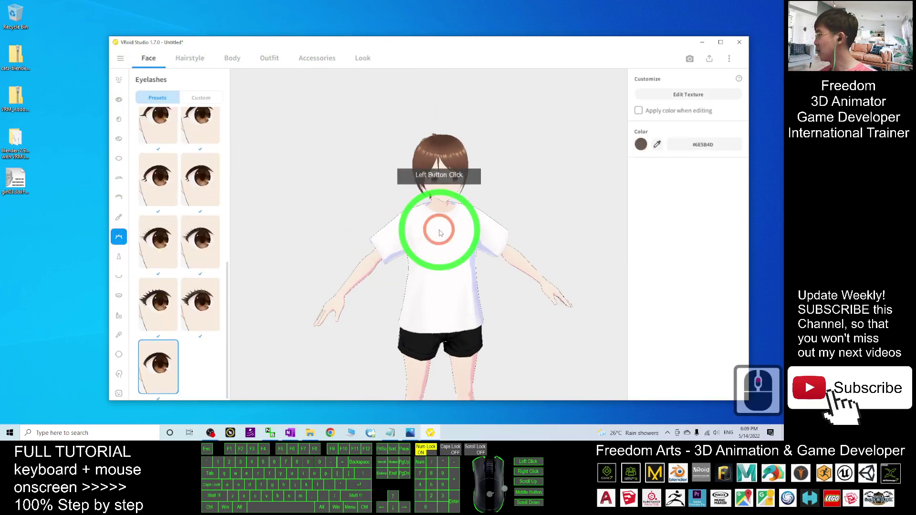
pyautogui.click(158, 304)
pyautogui.scroll(15, 520, 154)
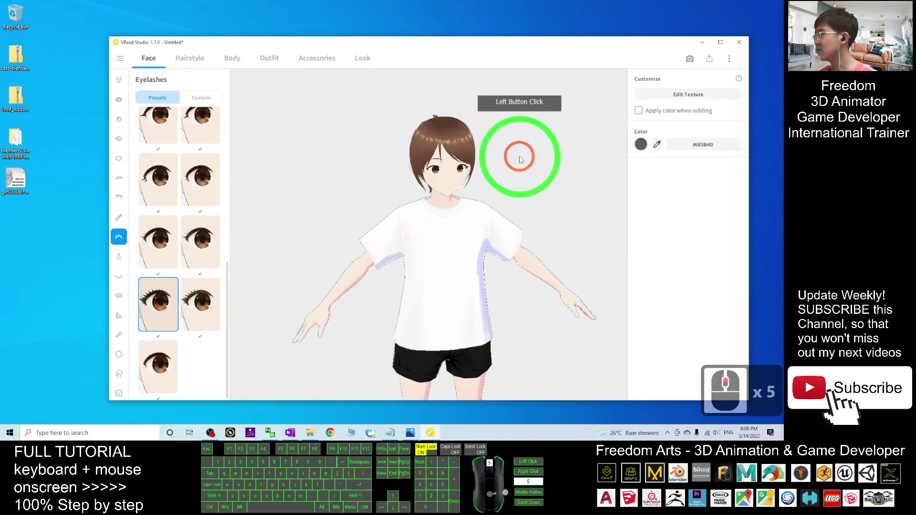
pyautogui.scroll(-2, 588, 165)
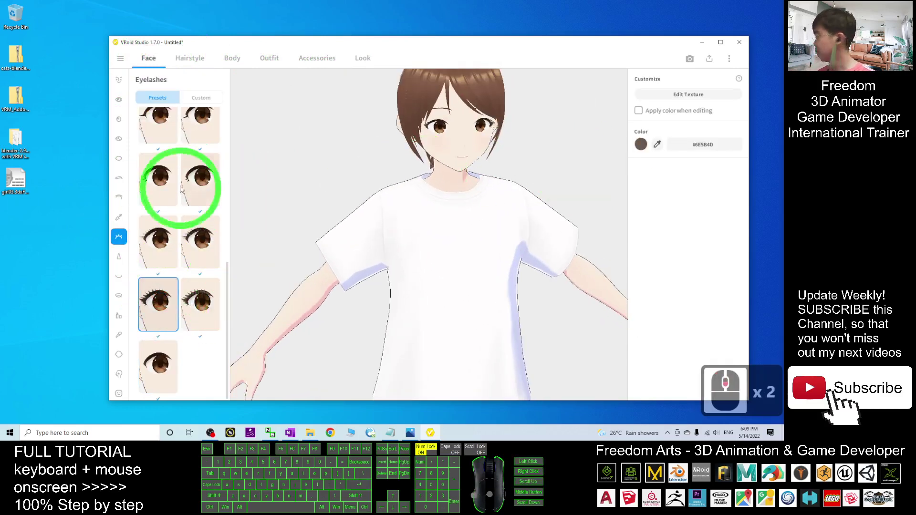
# Apply the last lips preset in the list to the character's face
pyautogui.click(119, 276)
pyautogui.click(119, 295)
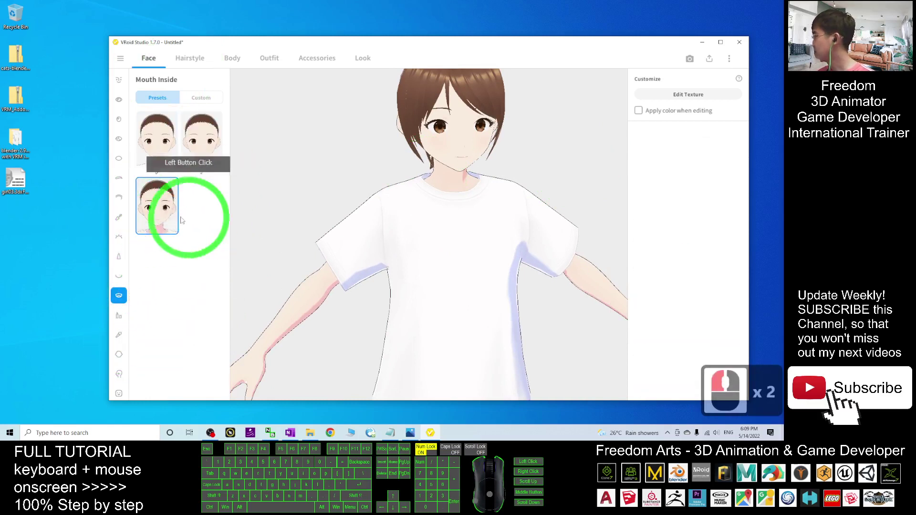
pyautogui.click(118, 315)
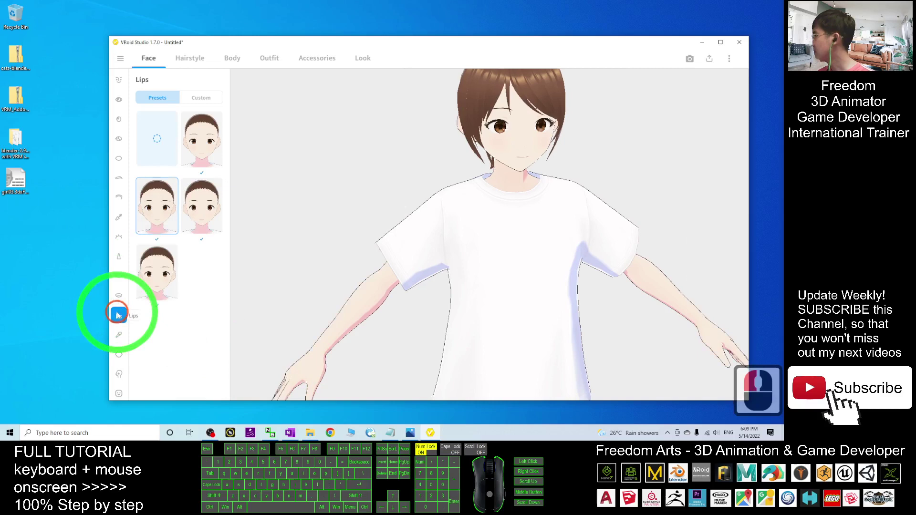
pyautogui.click(156, 272)
pyautogui.click(602, 190)
pyautogui.scroll(-8, 558, 221)
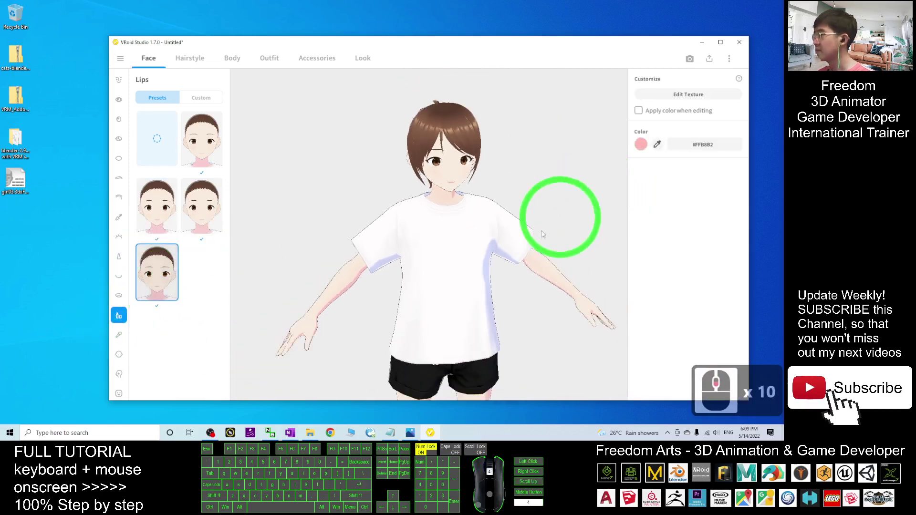
pyautogui.moveTo(558, 221); pyautogui.dragTo(276, 183, button='right')
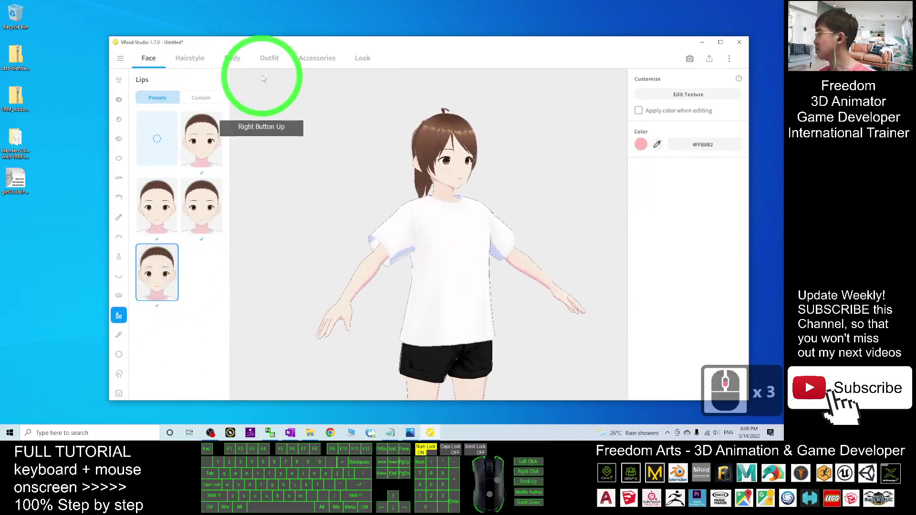
# Dress the character in the whole outfit set with the short-sleeved sailor top and navy pleated skirt
pyautogui.click(270, 58)
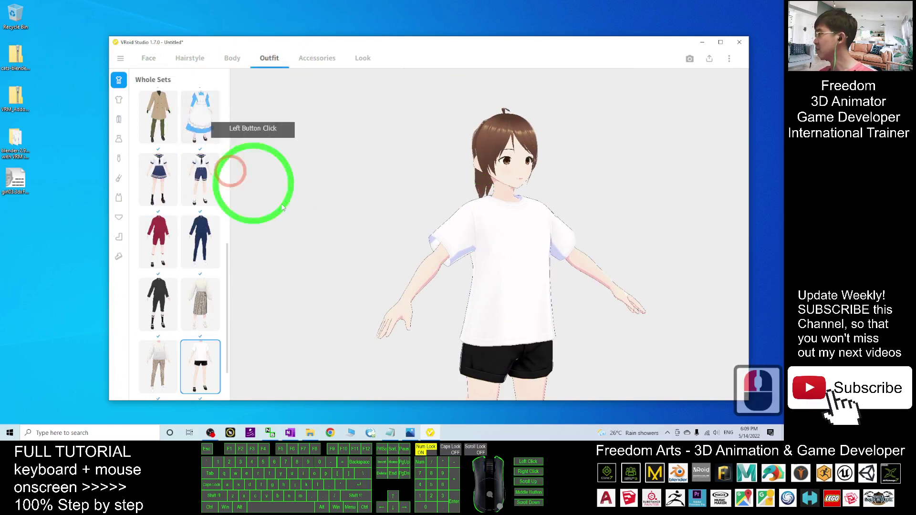
pyautogui.click(158, 179)
pyautogui.scroll(-12, 596, 262)
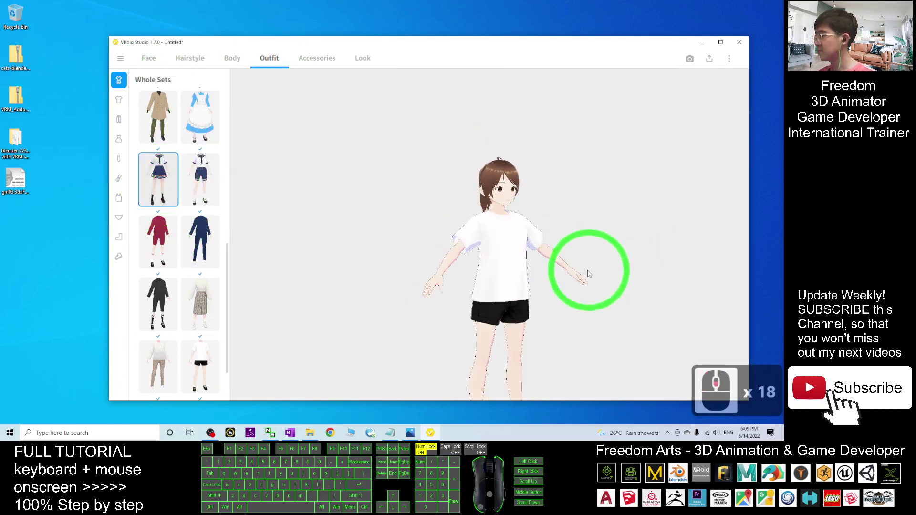
pyautogui.scroll(-3, 572, 305)
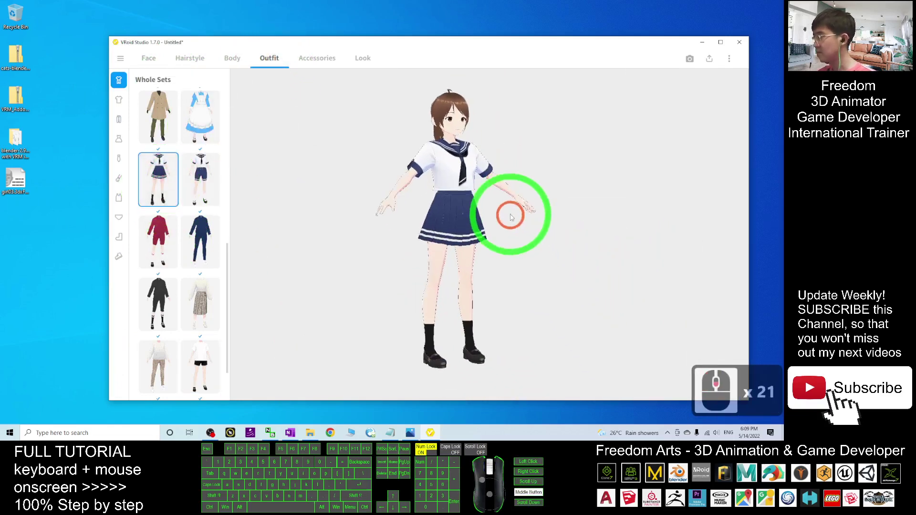
pyautogui.moveTo(511, 217); pyautogui.dragTo(201, 282, button='right')
pyautogui.scroll(-5, 200, 282)
pyautogui.scroll(5, 162, 229)
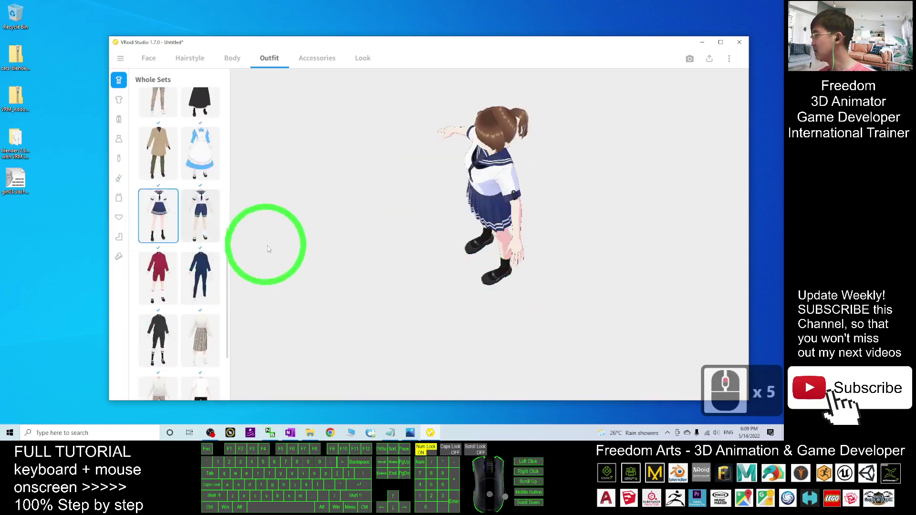
# Try the red tracksuit with shorts on the character and switch back to the navy-skirt sailor uniform
pyautogui.click(151, 279)
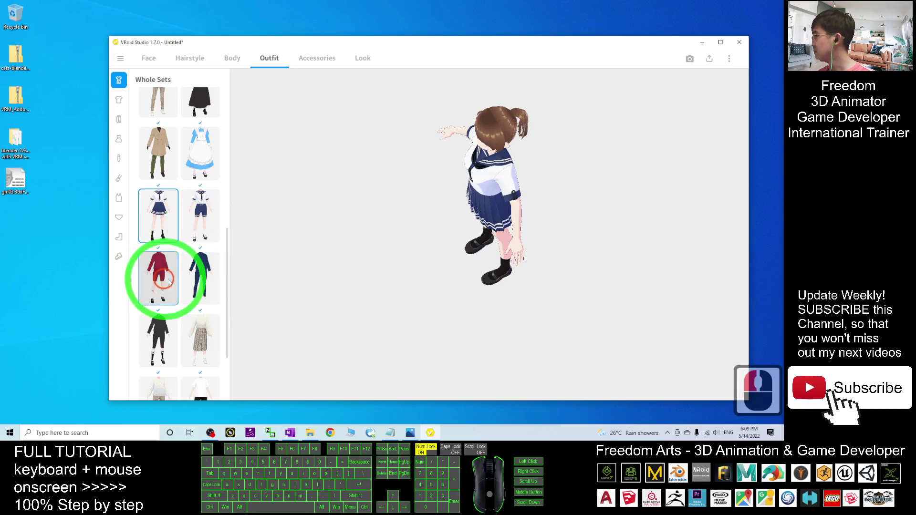
pyautogui.moveTo(413, 327); pyautogui.dragTo(346, 278, button='right')
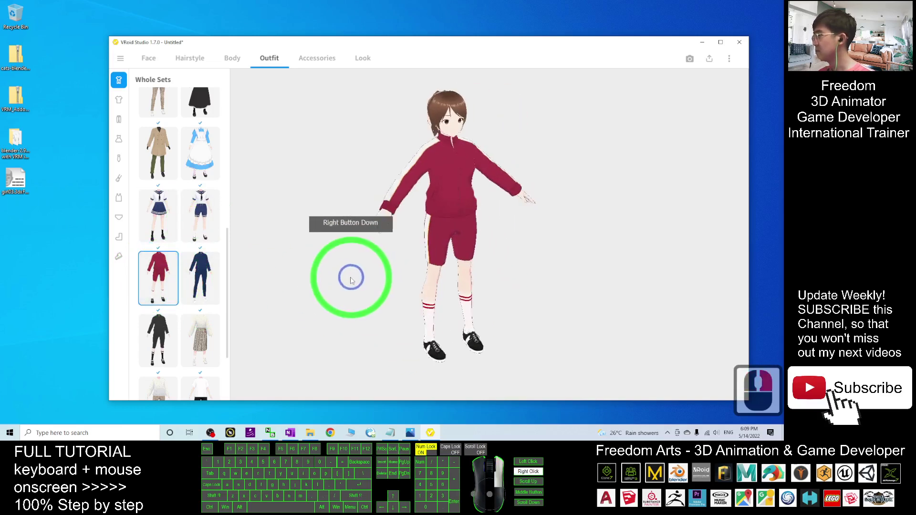
pyautogui.click(155, 205)
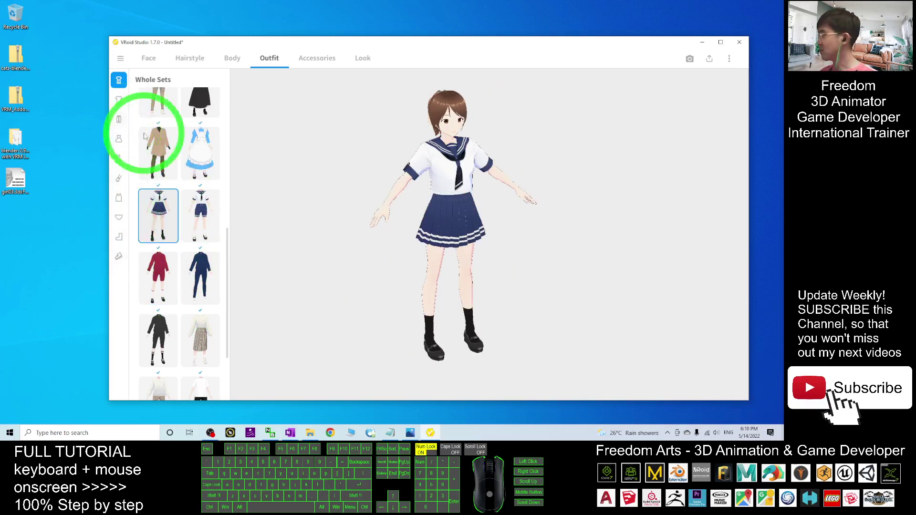
pyautogui.scroll(2, 552, 226)
pyautogui.moveTo(570, 304)
pyautogui.mouseDown(button='right')
pyautogui.moveTo(552, 296)
pyautogui.moveTo(577, 299)
pyautogui.mouseUp(button='right')
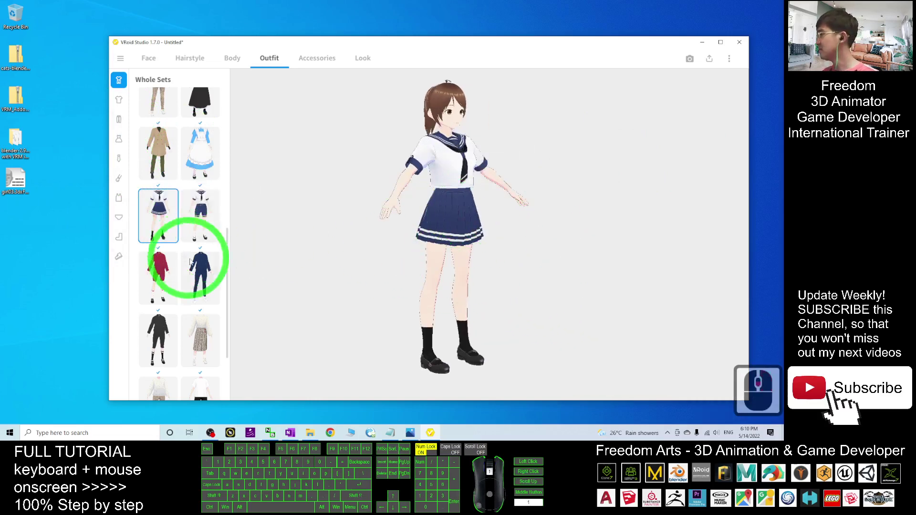
pyautogui.scroll(-4, 194, 266)
pyautogui.scroll(7, 199, 266)
pyautogui.scroll(12, 201, 267)
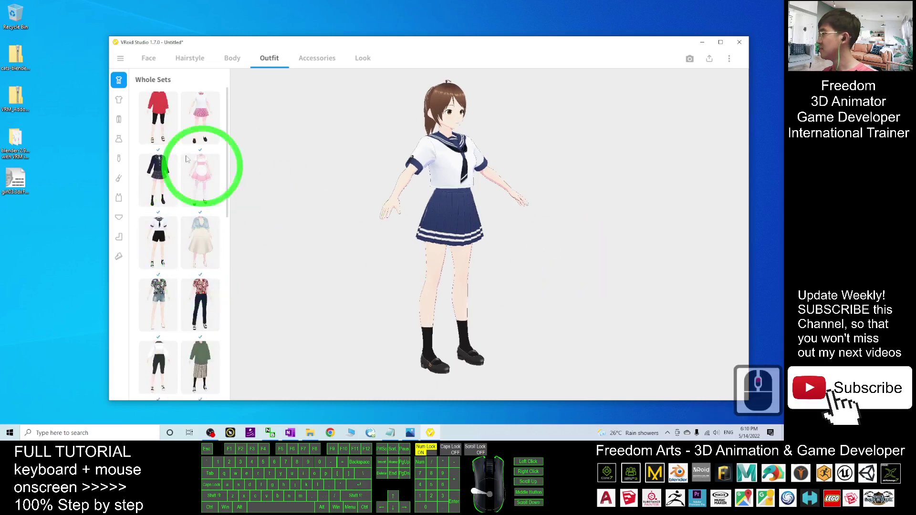
# Try the pink plaid skirt and navy blazer uniform sets on the character and return to the navy-skirt sailor uniform
pyautogui.click(204, 125)
pyautogui.moveTo(633, 264); pyautogui.dragTo(616, 271, button='right')
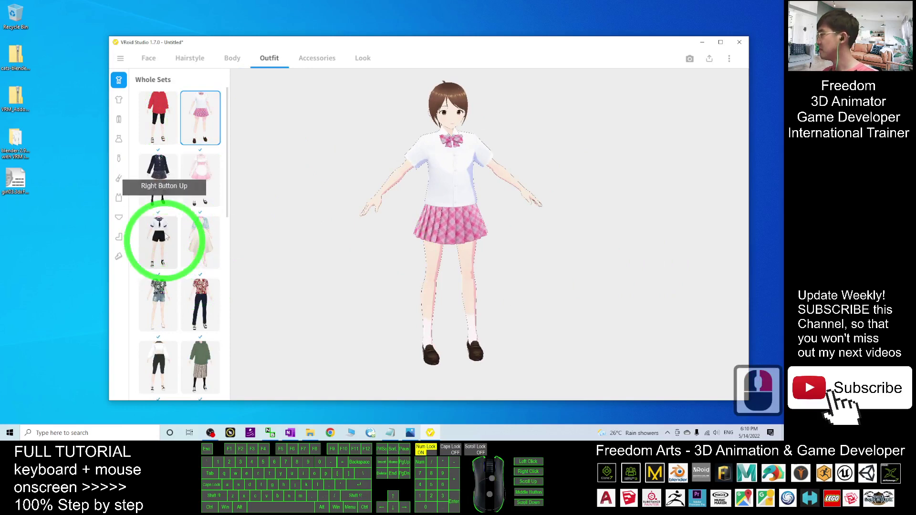
pyautogui.click(159, 177)
pyautogui.click(165, 292)
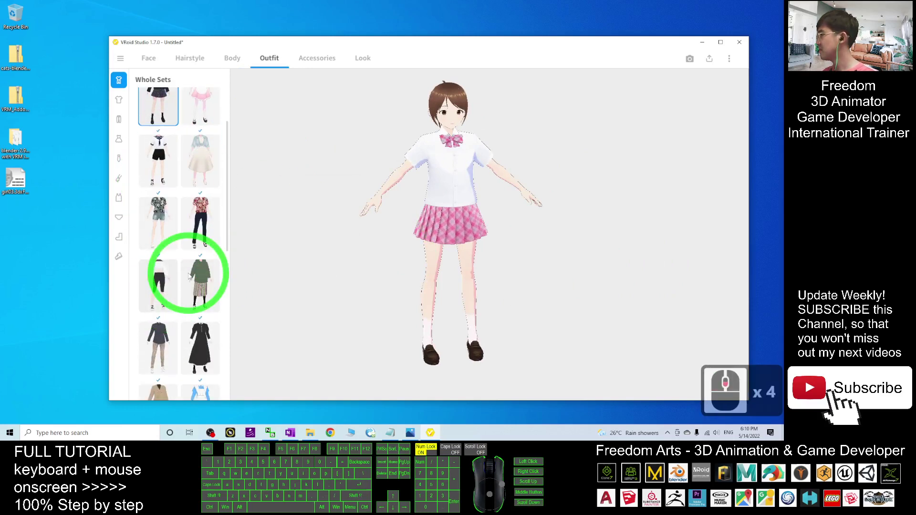
pyautogui.scroll(-7, 189, 276)
pyautogui.click(150, 327)
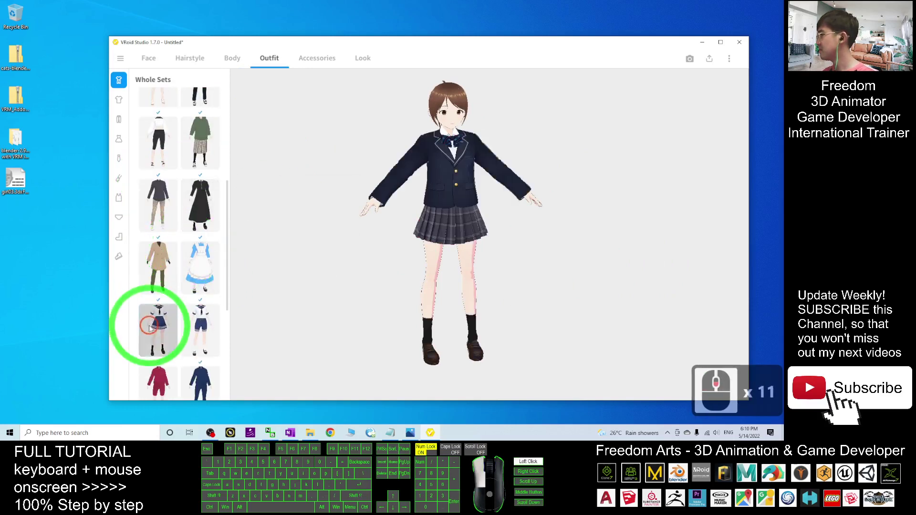
pyautogui.click(617, 266)
pyautogui.moveTo(552, 302); pyautogui.dragTo(614, 239, button='right')
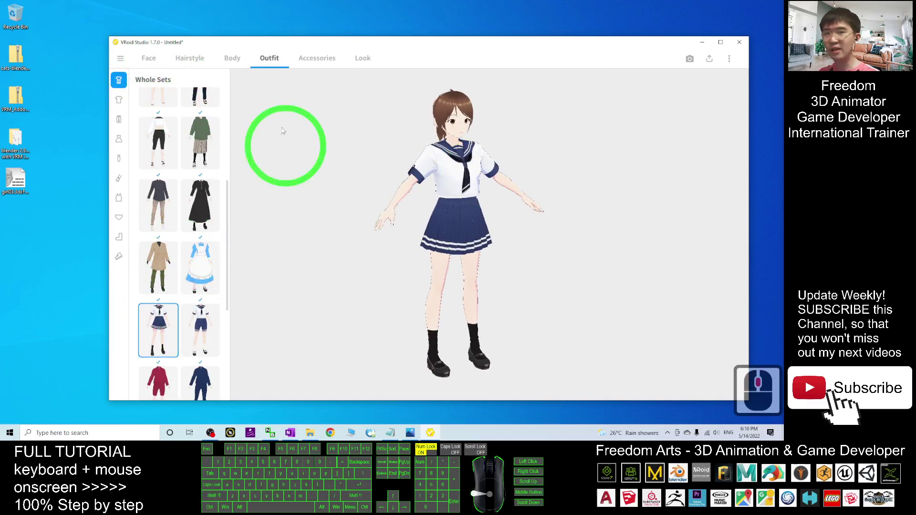
# Save the character to the Desktop as girl01 in VRoid format
pyautogui.click(120, 59)
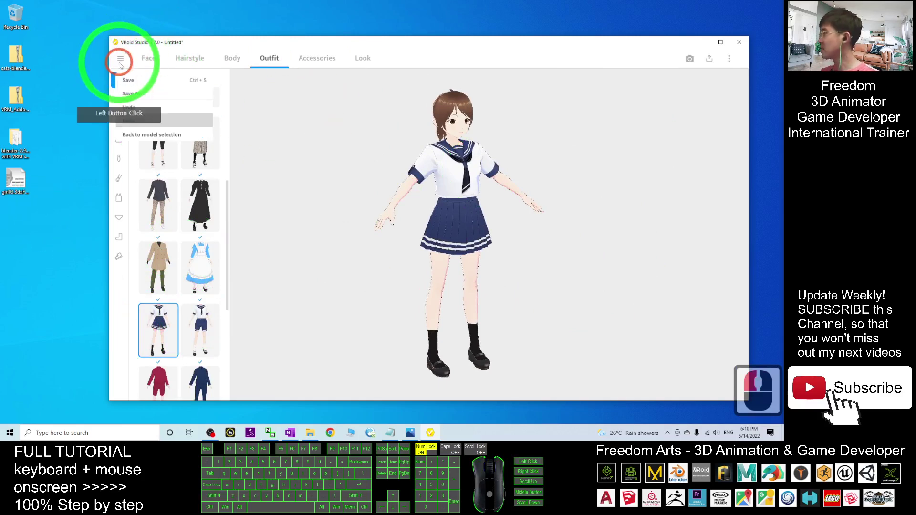
pyautogui.click(130, 93)
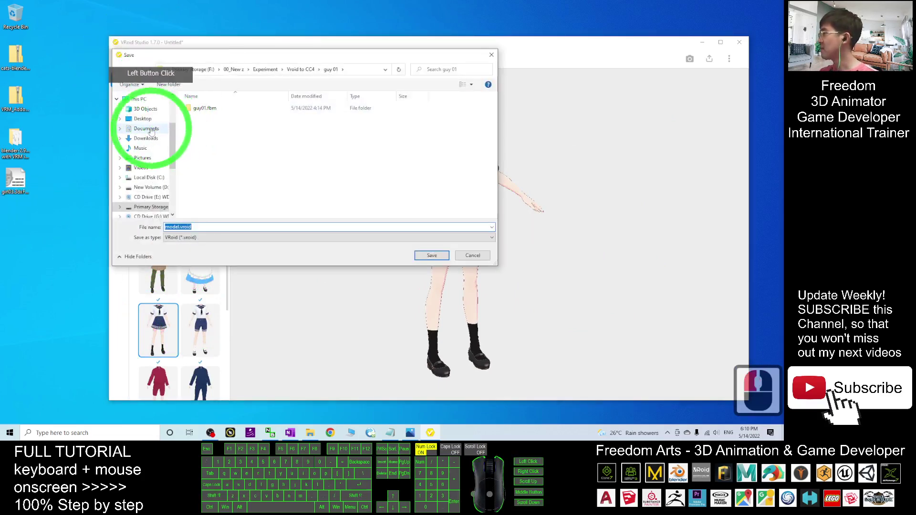
pyautogui.click(142, 119)
pyautogui.doubleClick(188, 224)
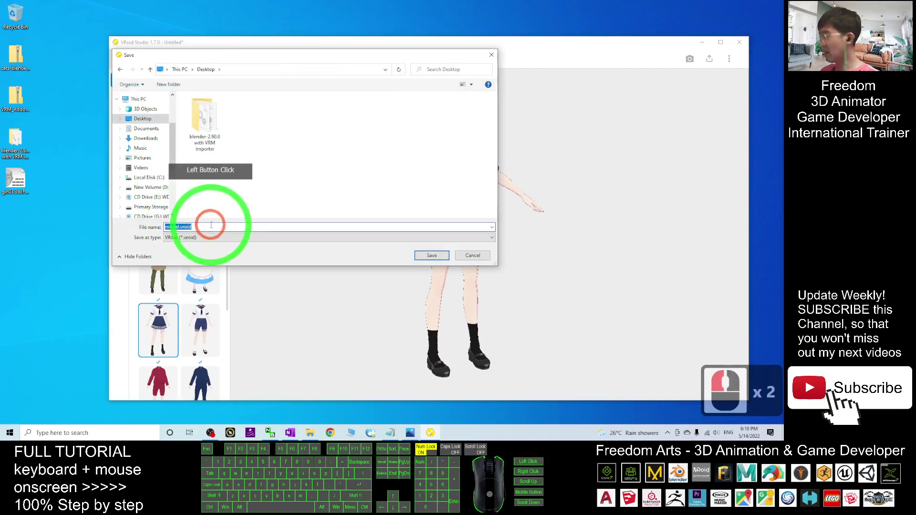
pyautogui.write('girl01')
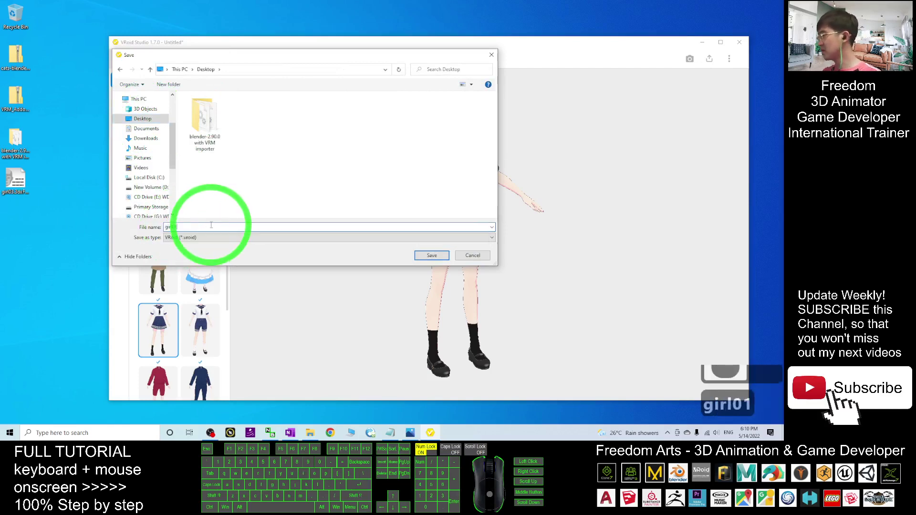
pyautogui.click(432, 255)
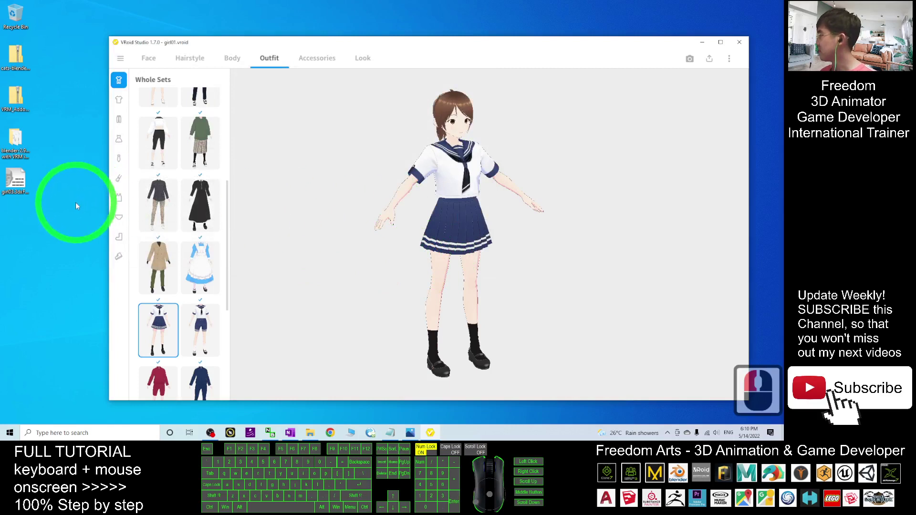
pyautogui.click(21, 233)
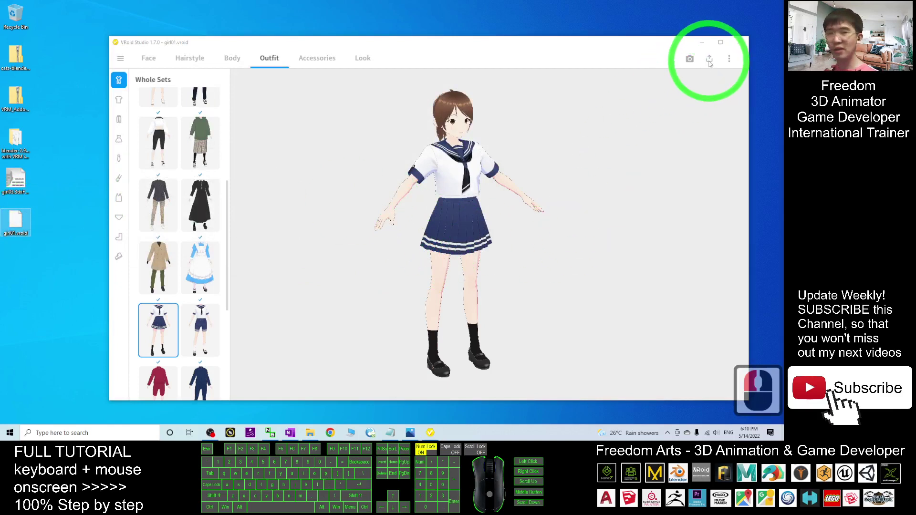
# Start a VRM export of the avatar, setting the title to girl01 and filling in the creator's name
pyautogui.click(710, 61)
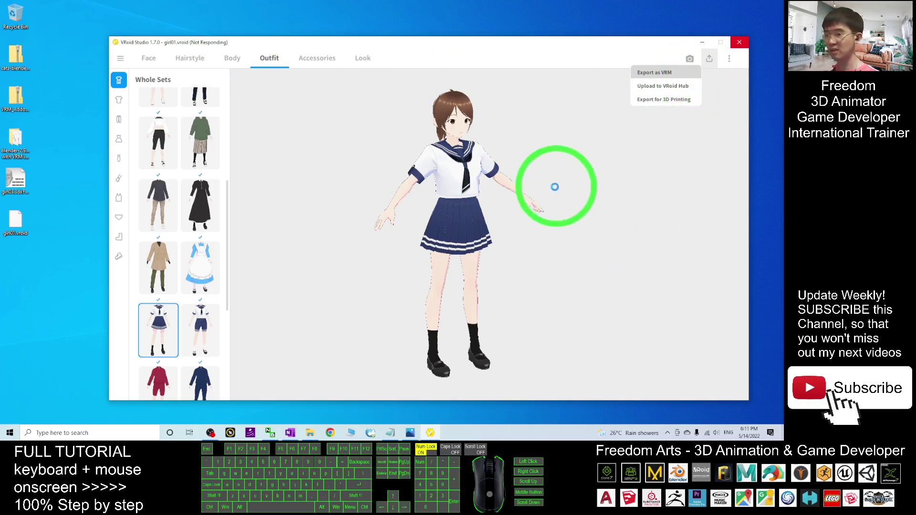
pyautogui.scroll(-4, 445, 323)
pyautogui.moveTo(469, 244); pyautogui.dragTo(568, 188, button='right')
pyautogui.click(699, 130)
pyautogui.click(350, 151)
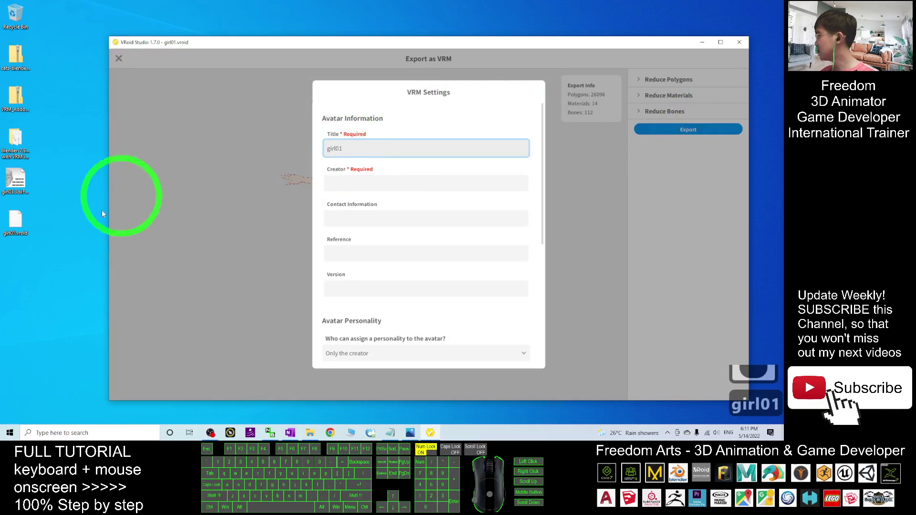
pyautogui.click(376, 184)
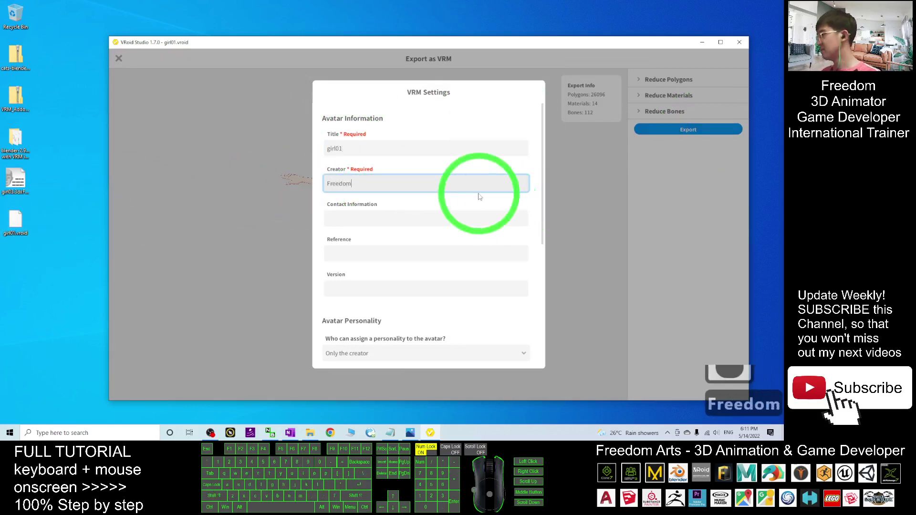
pyautogui.scroll(-18, 472, 214)
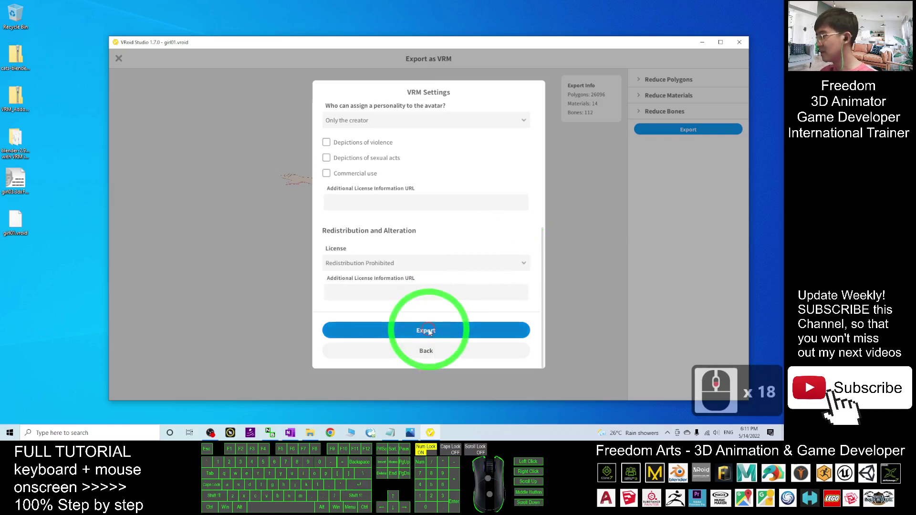
# Export the avatar to the Desktop as girl01.vrm and select the exported file there
pyautogui.click(425, 330)
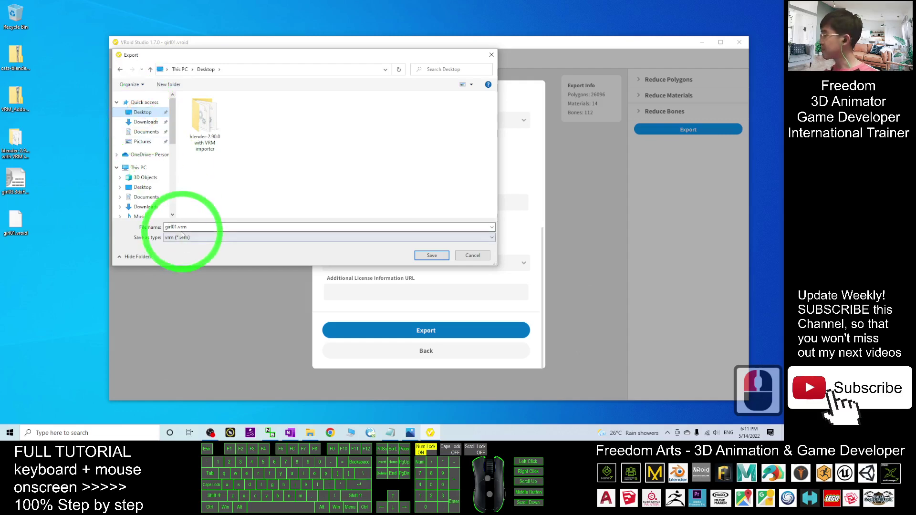
pyautogui.click(432, 256)
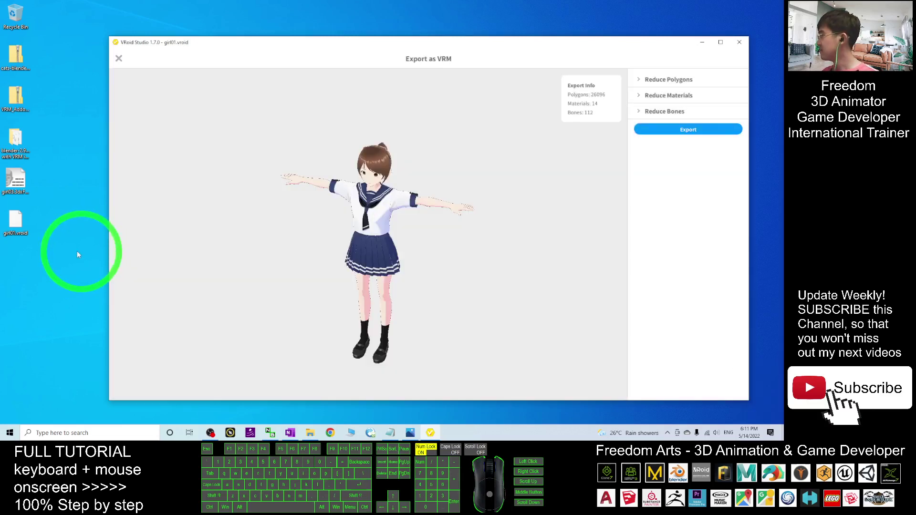
pyautogui.click(17, 271)
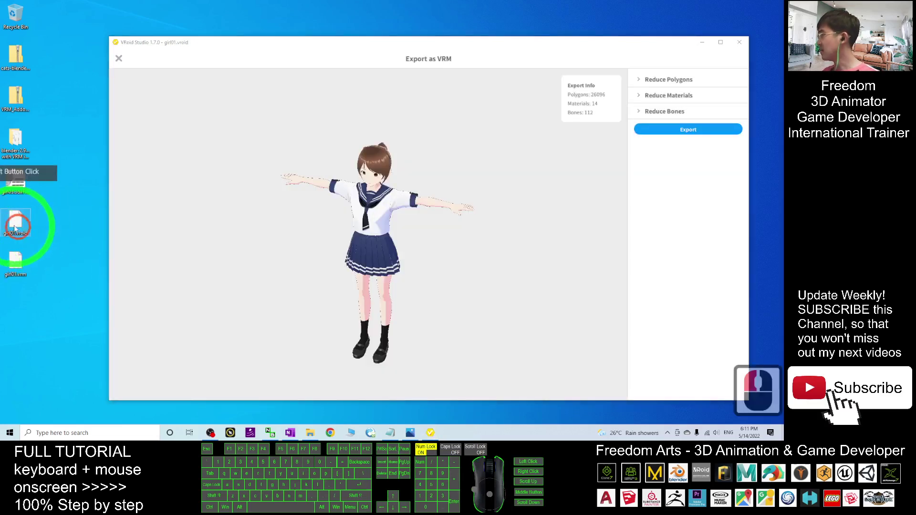
pyautogui.doubleClick(20, 276)
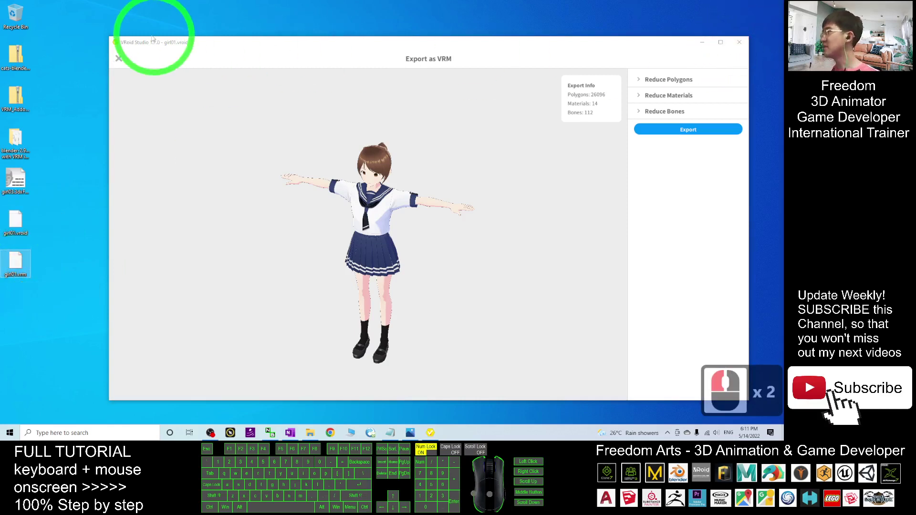
# Leave the VRM export screen and close VRoid Studio
pyautogui.click(121, 59)
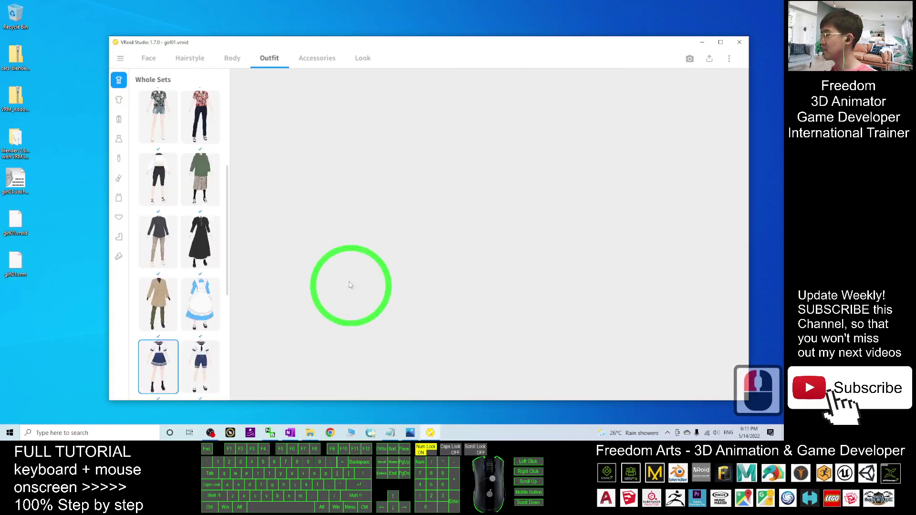
pyautogui.scroll(-5, 502, 219)
pyautogui.rightClick(570, 271)
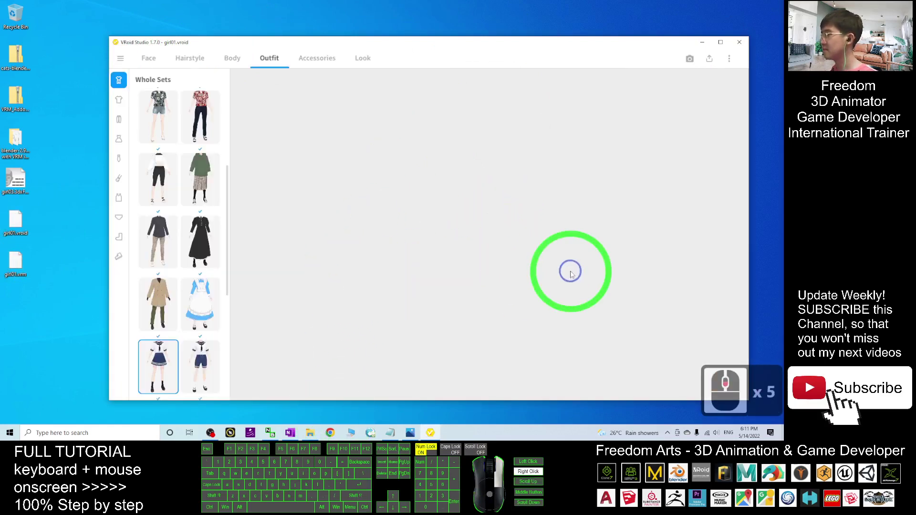
pyautogui.click(740, 41)
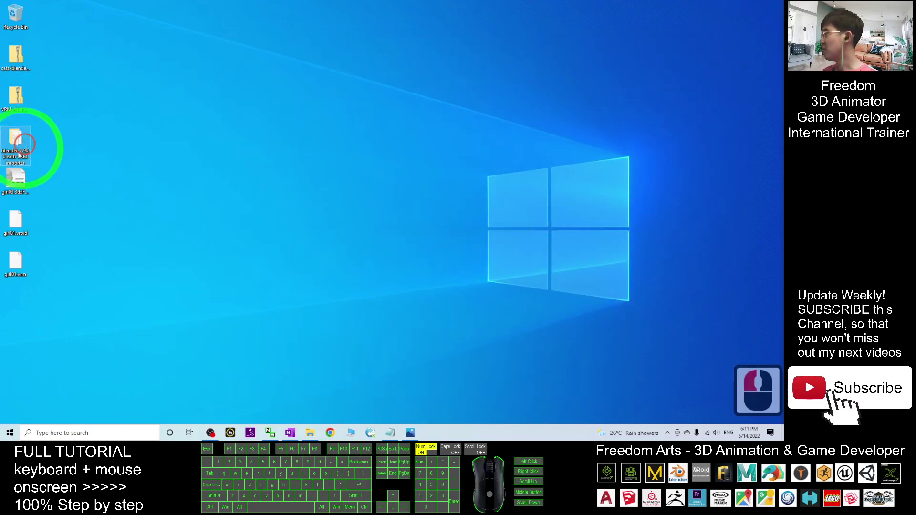
# Launch Blender from the "blender-2.90.0 with VRM importer" desktop folder and shift its window to uncover the desktop files
pyautogui.click(16, 156)
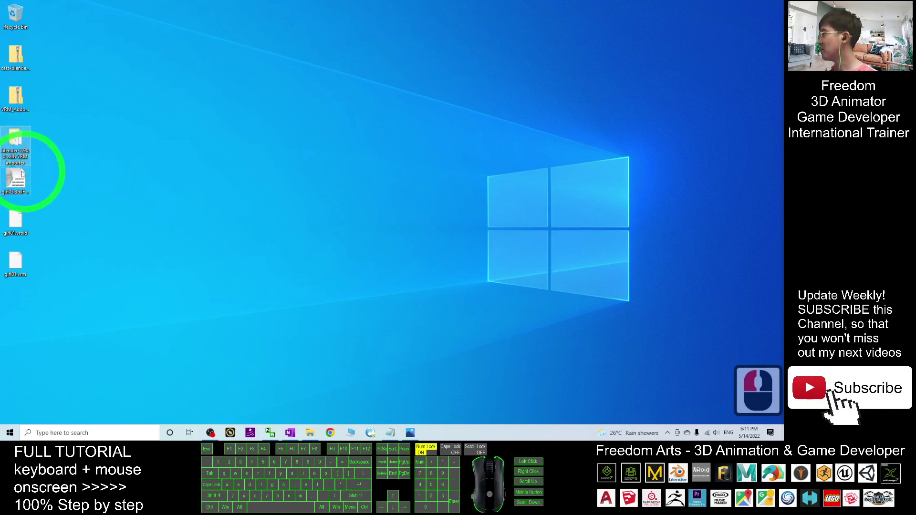
pyautogui.doubleClick(13, 138)
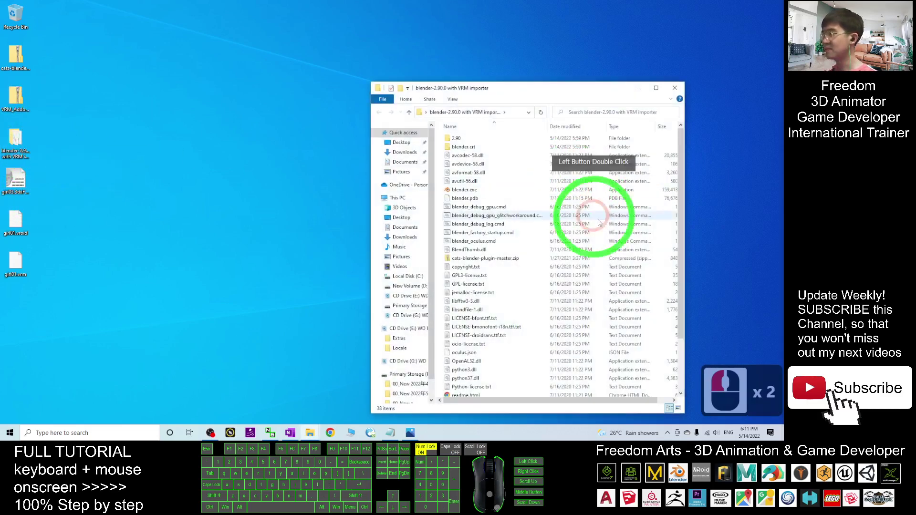
pyautogui.doubleClick(453, 191)
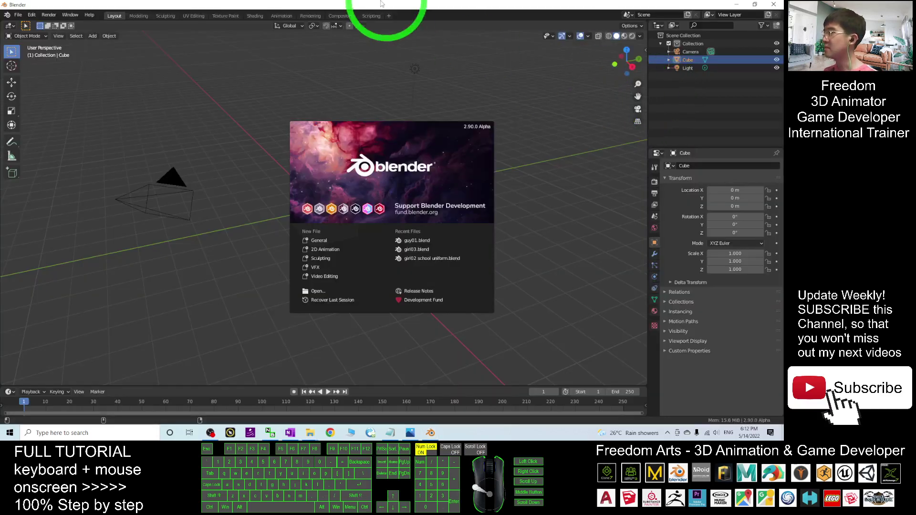
pyautogui.click(223, 119)
pyautogui.moveTo(382, 7); pyautogui.dragTo(496, 35)
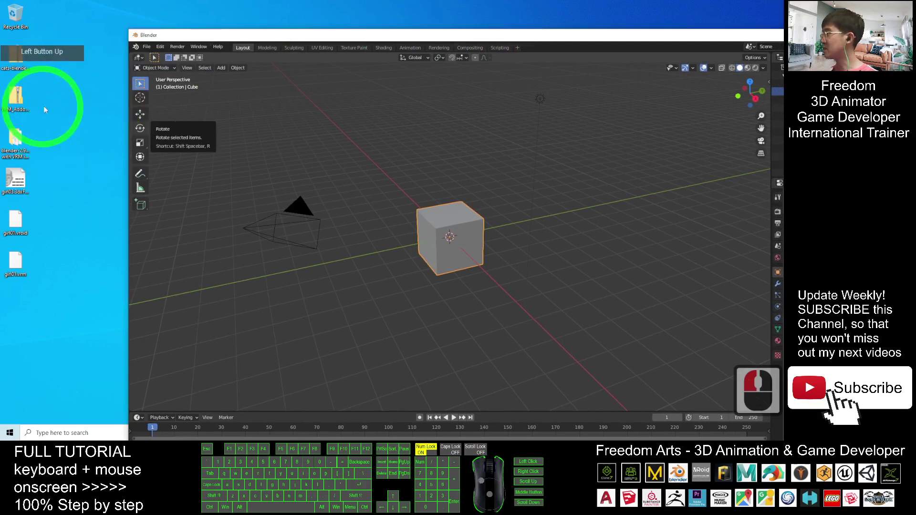
# Install the add-ons cats-blender-plugin-master.zip and VRM_Addon_for_Blender-release.zip from the Desktop through Blender's preferences
pyautogui.click(21, 64)
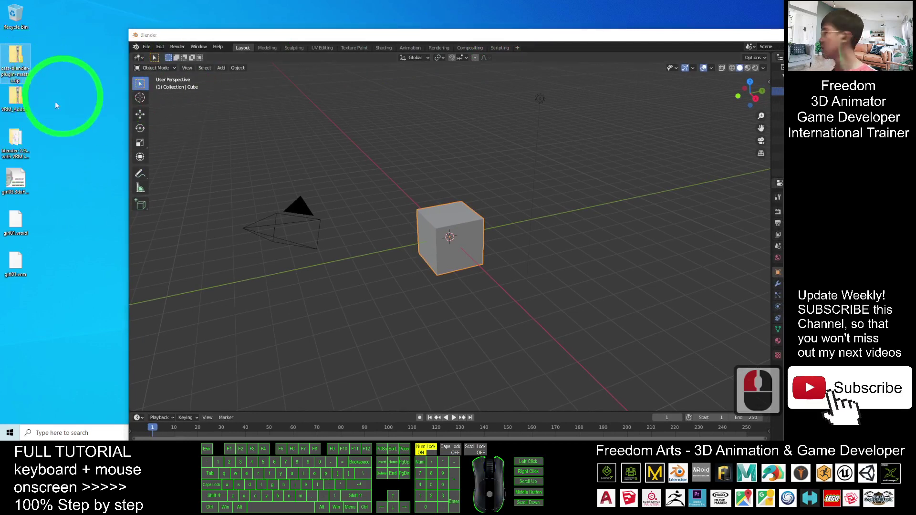
pyautogui.click(19, 106)
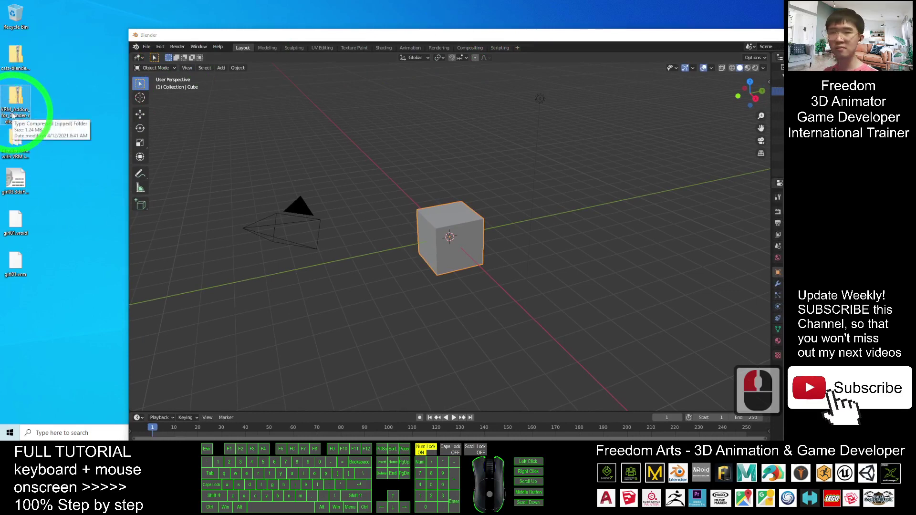
pyautogui.click(160, 47)
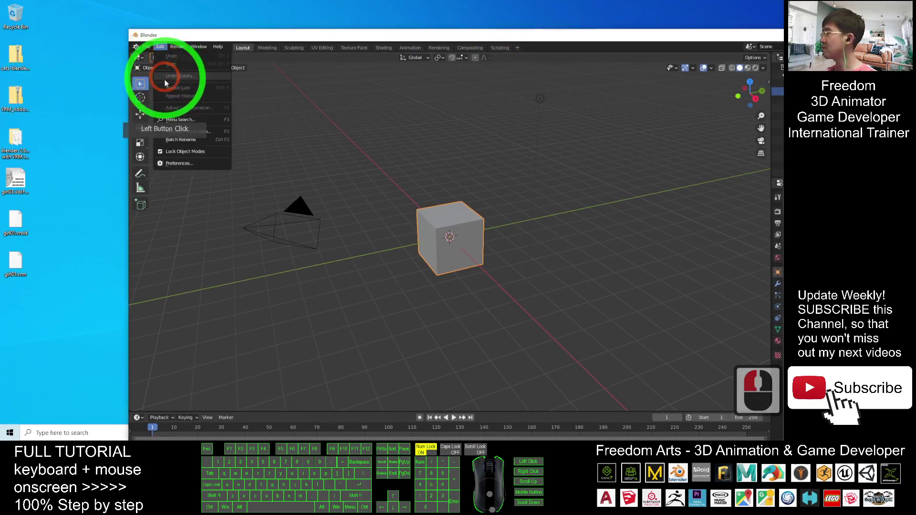
pyautogui.click(177, 164)
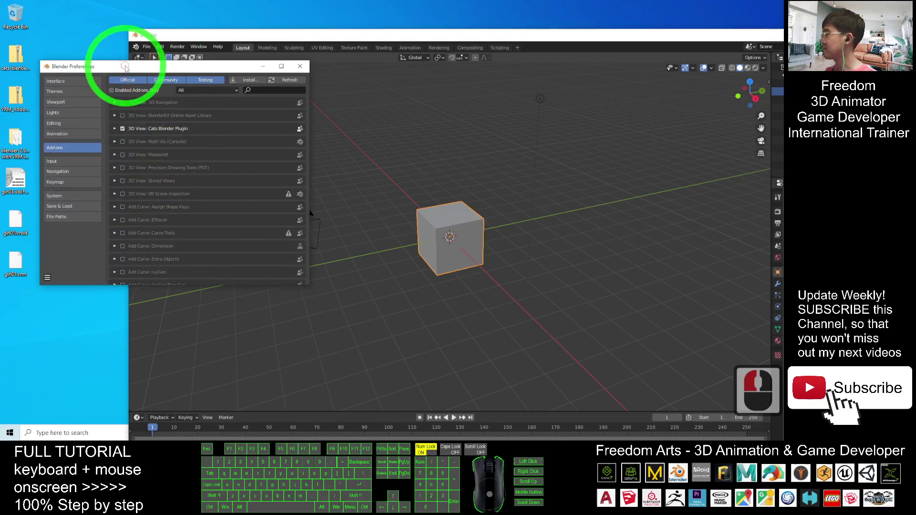
pyautogui.moveTo(125, 67); pyautogui.dragTo(298, 102)
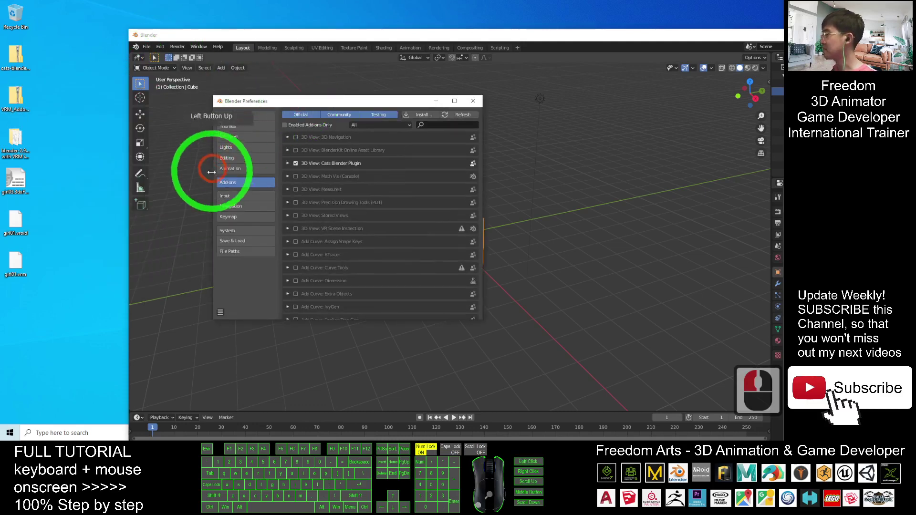
pyautogui.click(422, 116)
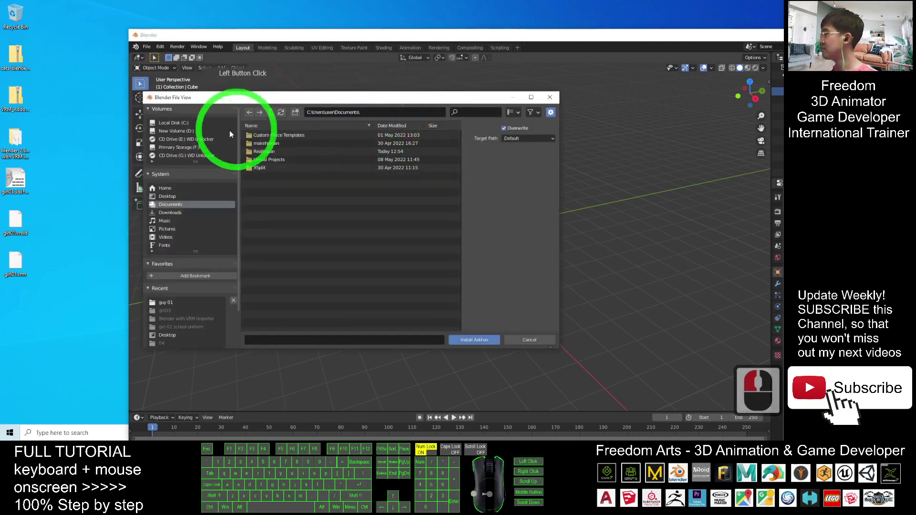
pyautogui.click(170, 195)
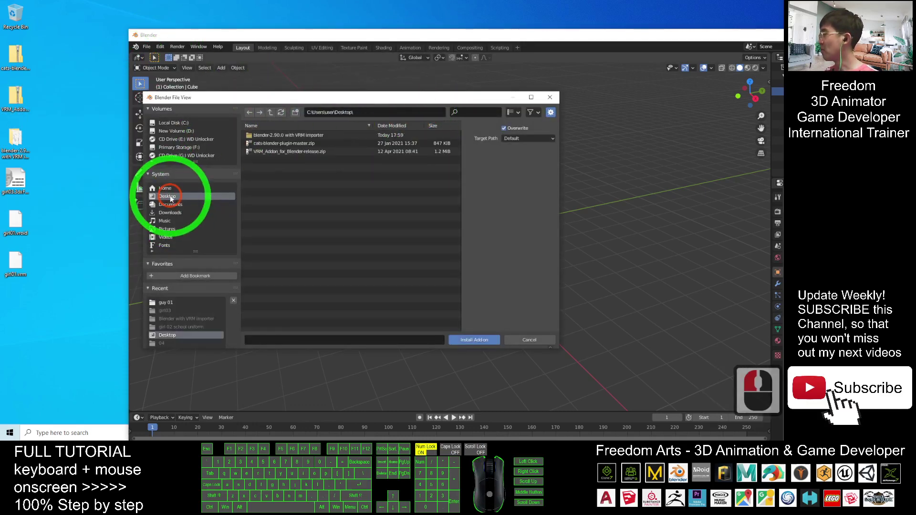
pyautogui.doubleClick(272, 144)
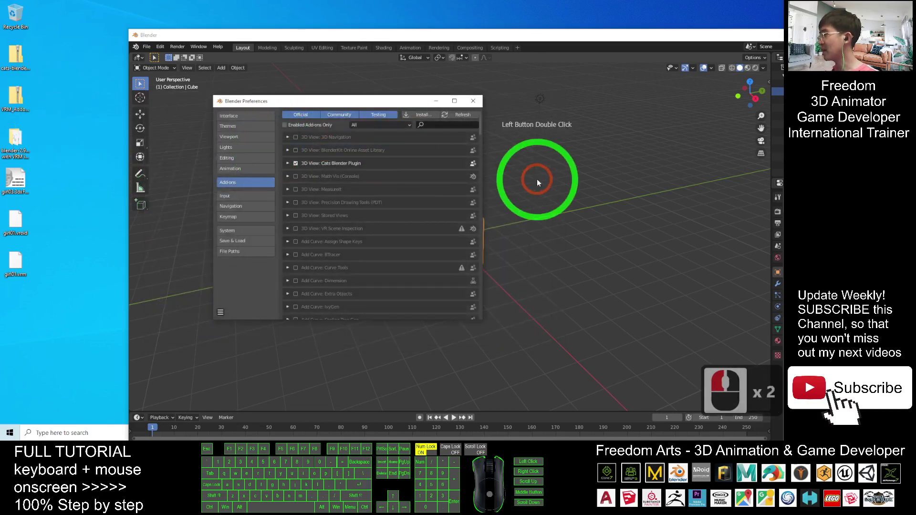
pyautogui.click(423, 115)
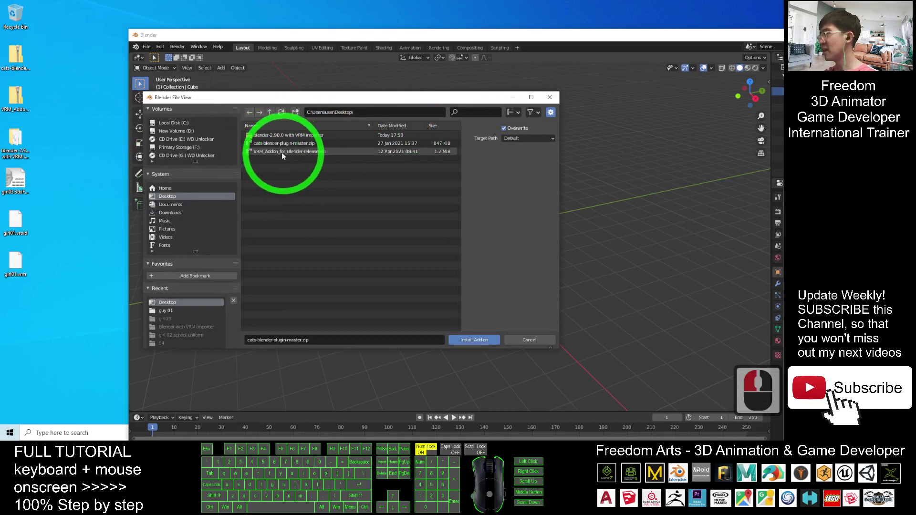
pyautogui.doubleClick(273, 152)
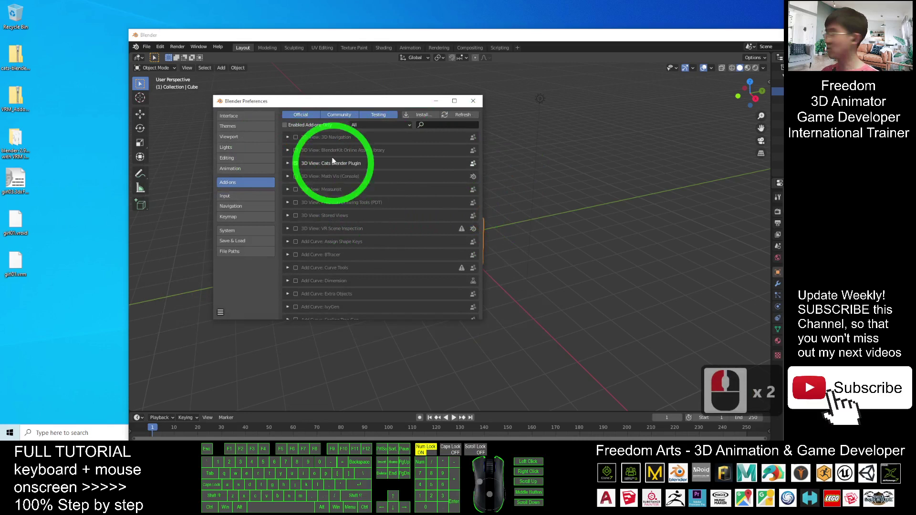
# Search the add-ons for "cat" and make sure the Cats Blender Plugin is enabled
pyautogui.click(437, 125)
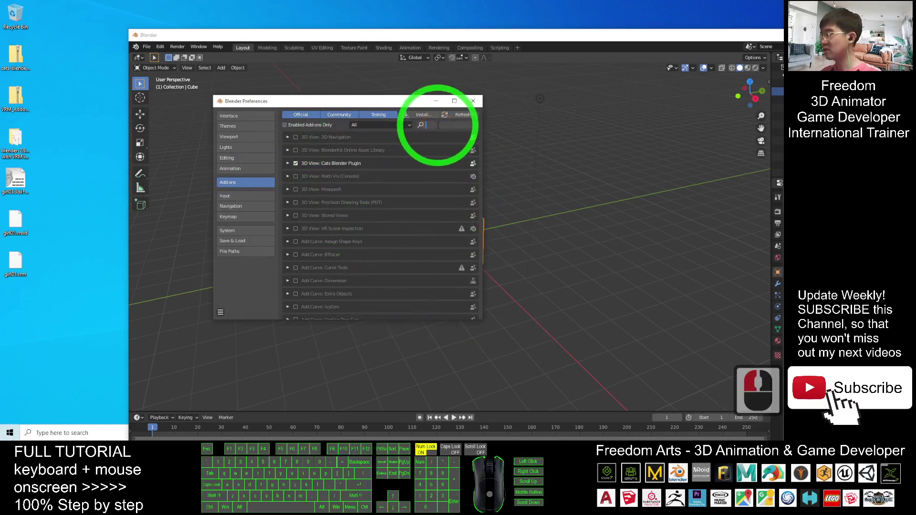
pyautogui.write('cat')
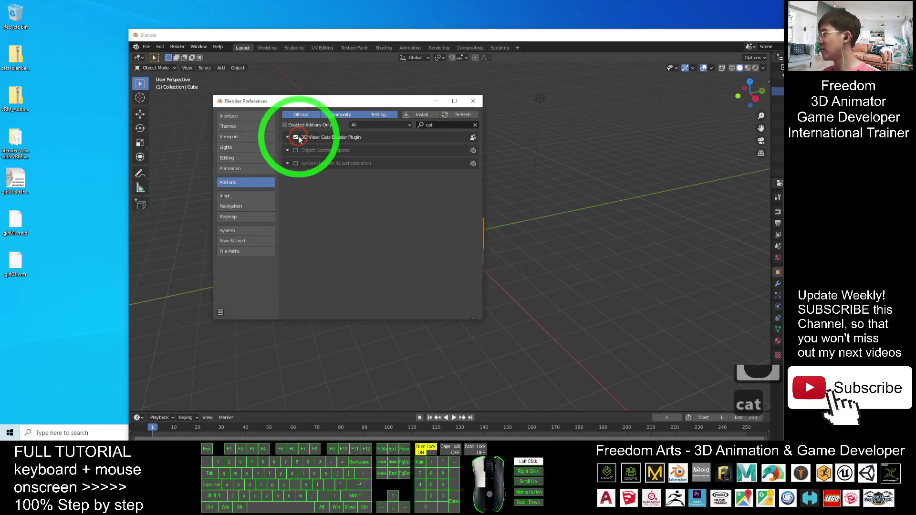
pyautogui.click(330, 138)
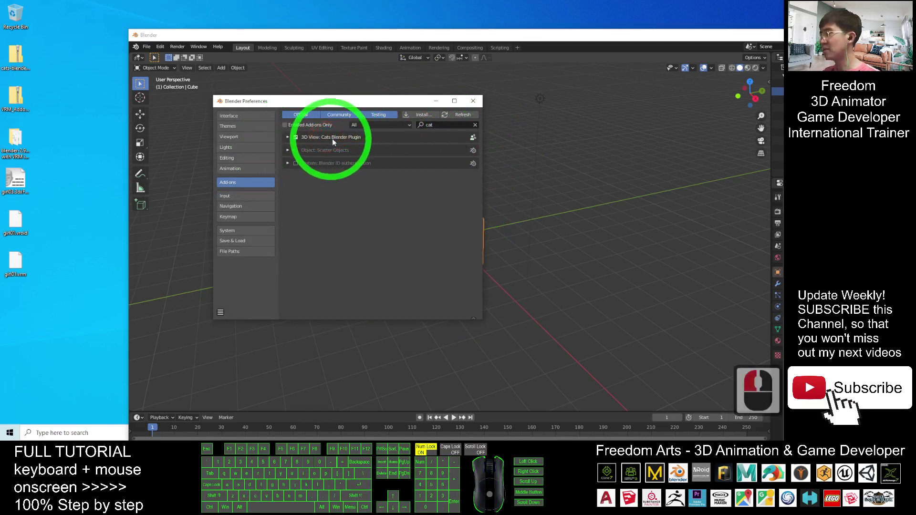
pyautogui.click(296, 140)
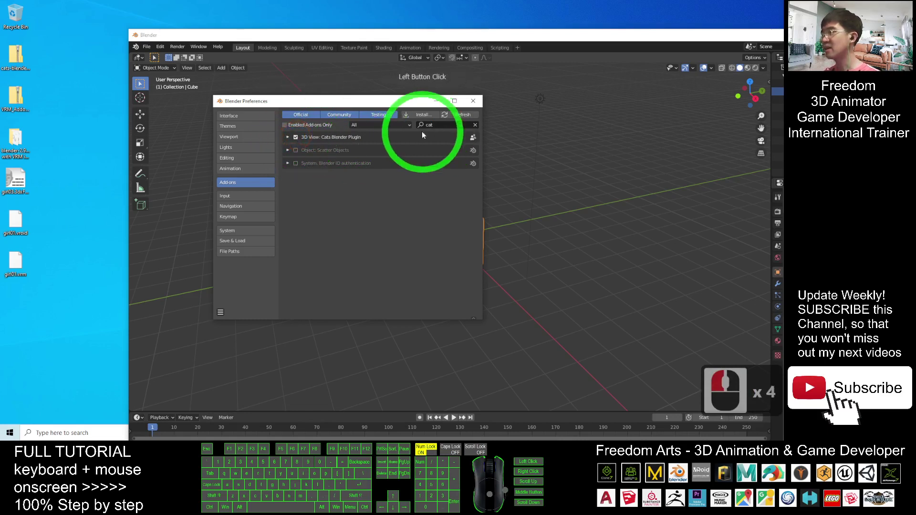
# Search the add-ons for "vrm", make sure Import-Export: VRM format is enabled, and close the preferences
pyautogui.click(441, 125)
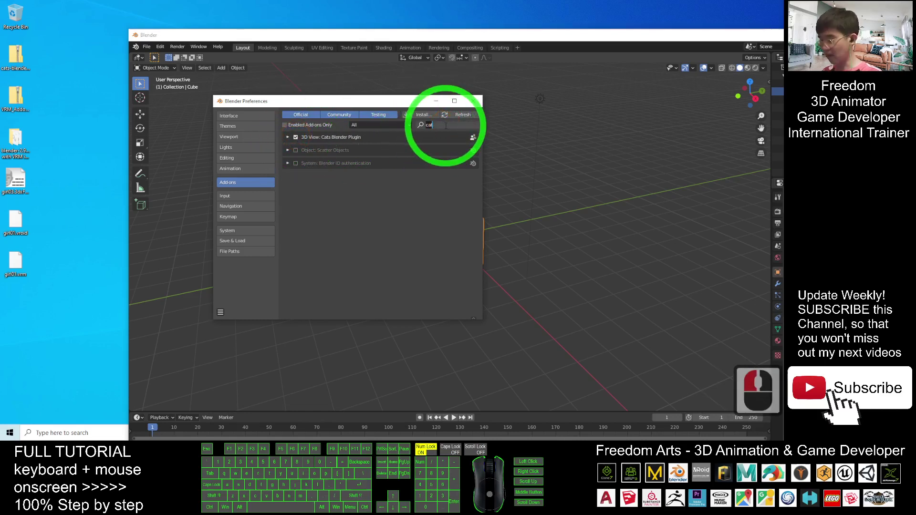
pyautogui.press('BackSpace')
pyautogui.write('vrm')
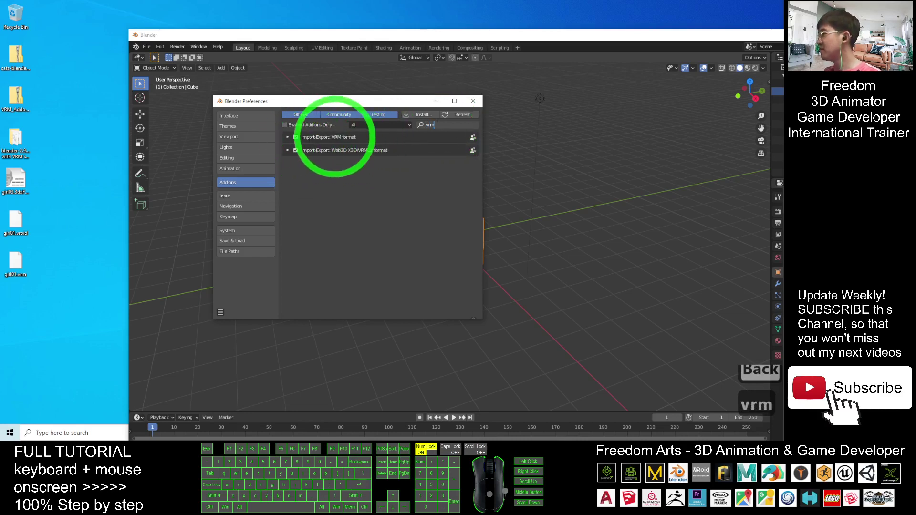
pyautogui.click(296, 137)
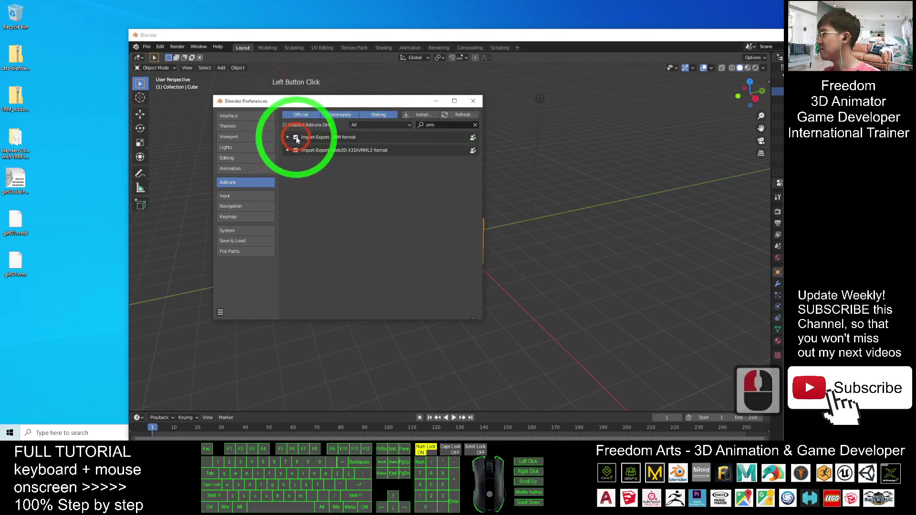
pyautogui.click(296, 138)
pyautogui.click(296, 137)
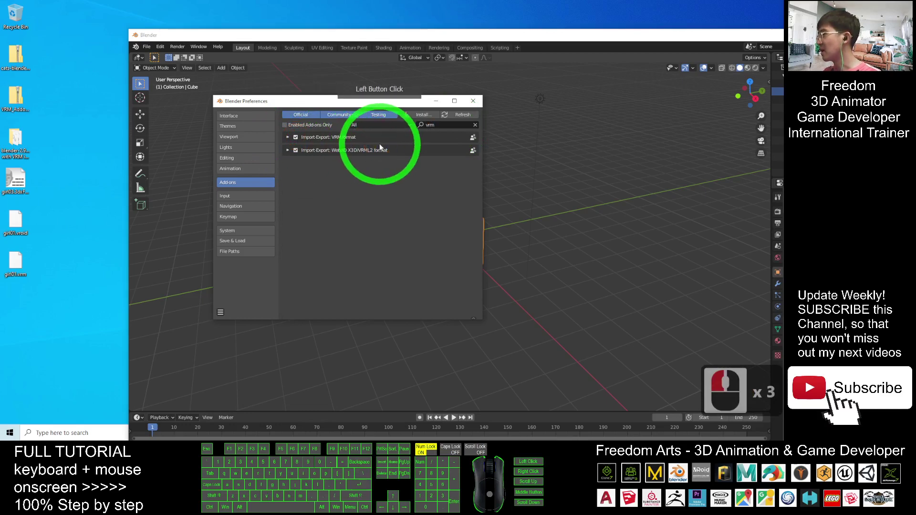
pyautogui.click(472, 101)
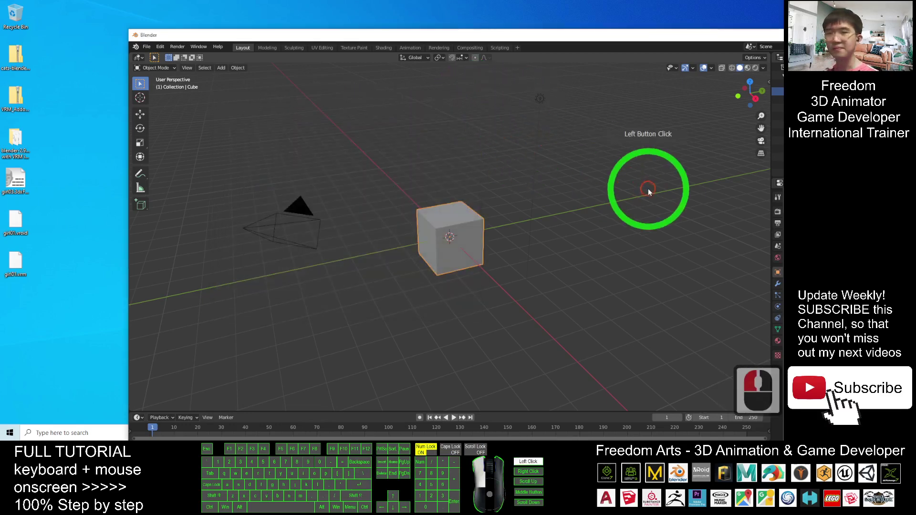
# Delete the default camera, cube and light from the scene
pyautogui.moveTo(586, 56); pyautogui.dragTo(540, 49)
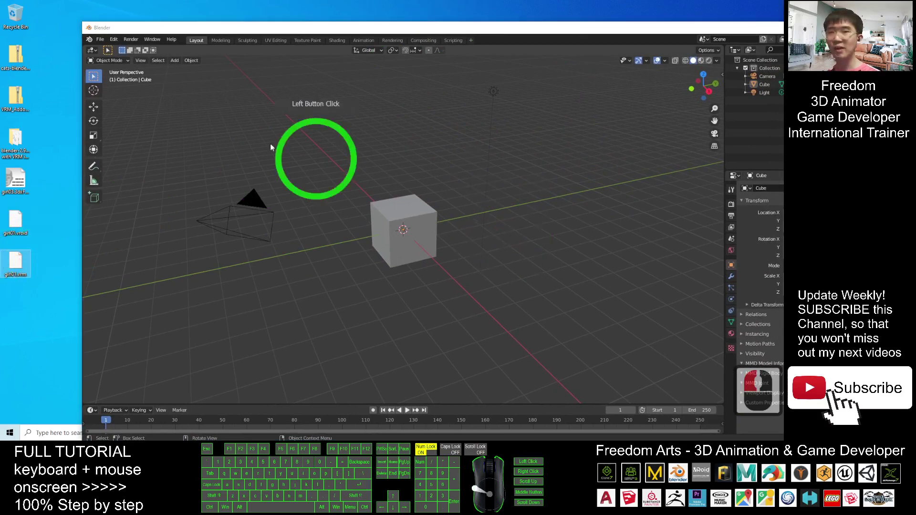
pyautogui.click(624, 141)
pyautogui.moveTo(163, 155); pyautogui.dragTo(626, 326)
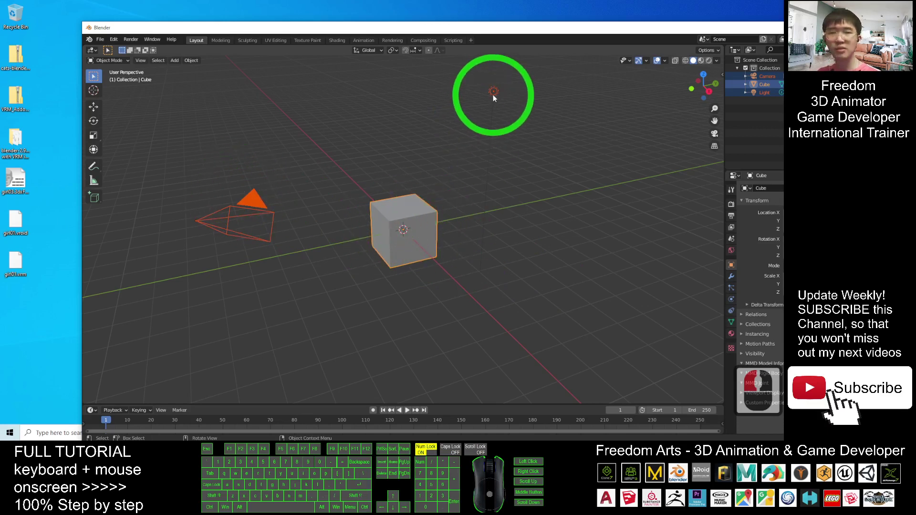
pyautogui.press('Delete')
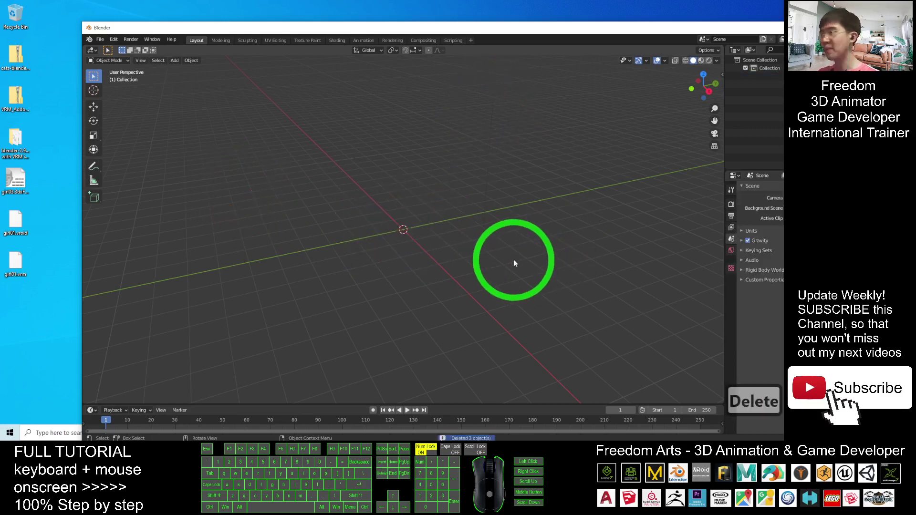
# Maximize the Blender window and import girl01.vrm from the Desktop with the Cats plugin's model import
pyautogui.doubleClick(598, 28)
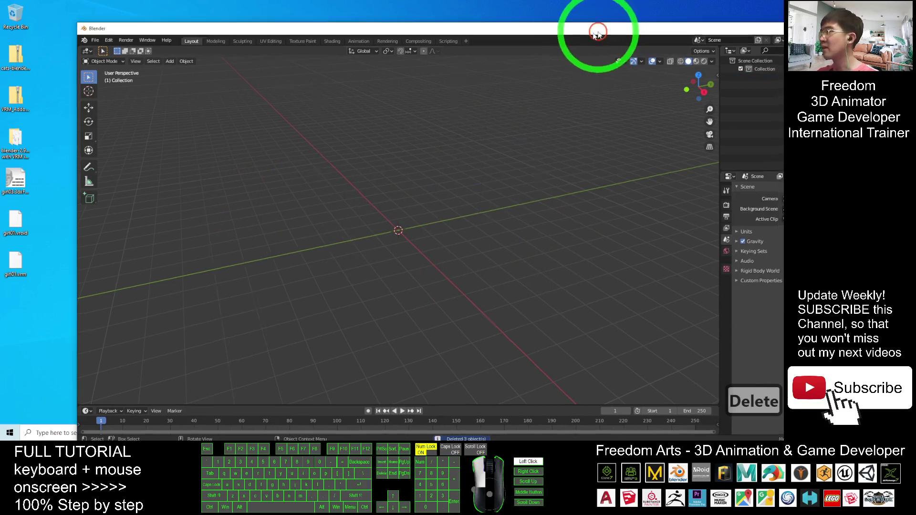
pyautogui.press('n')
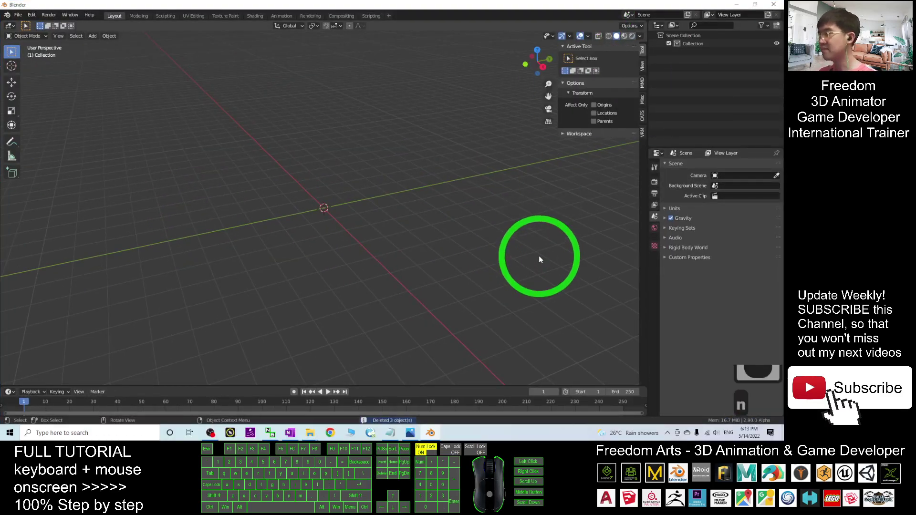
pyautogui.click(643, 116)
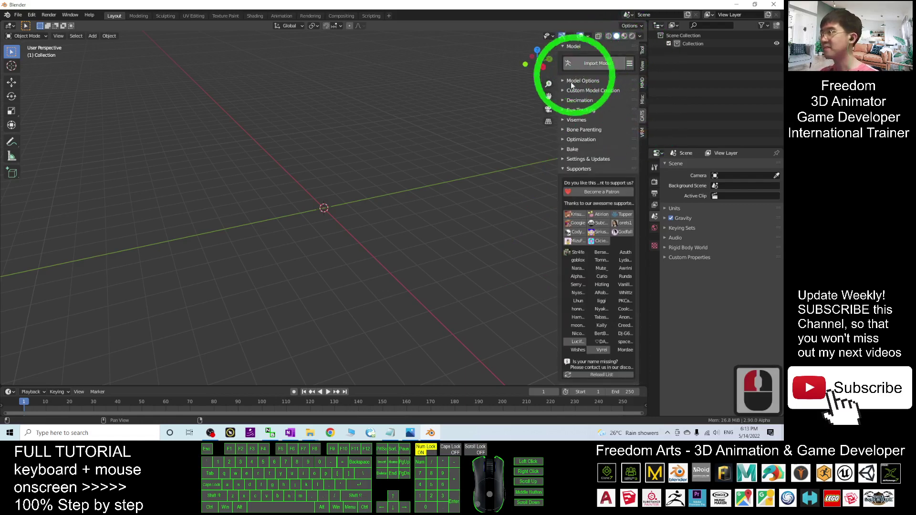
pyautogui.click(592, 65)
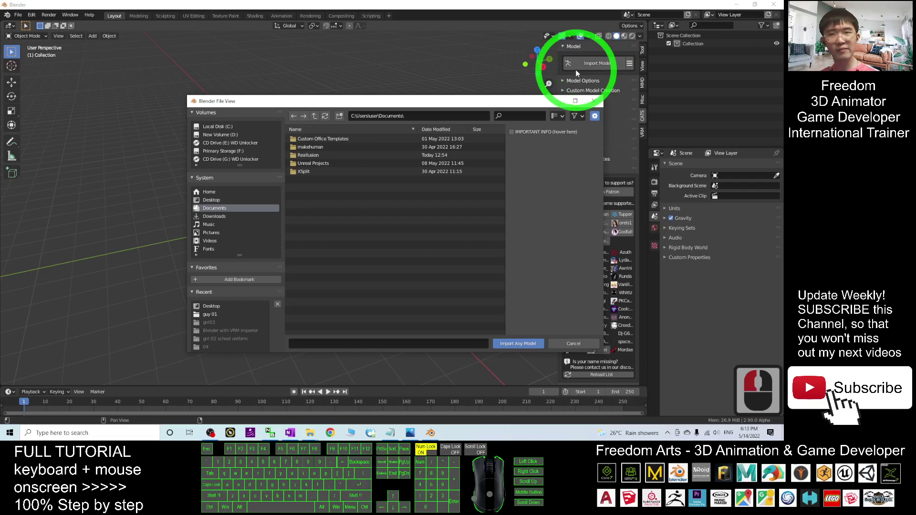
pyautogui.click(212, 201)
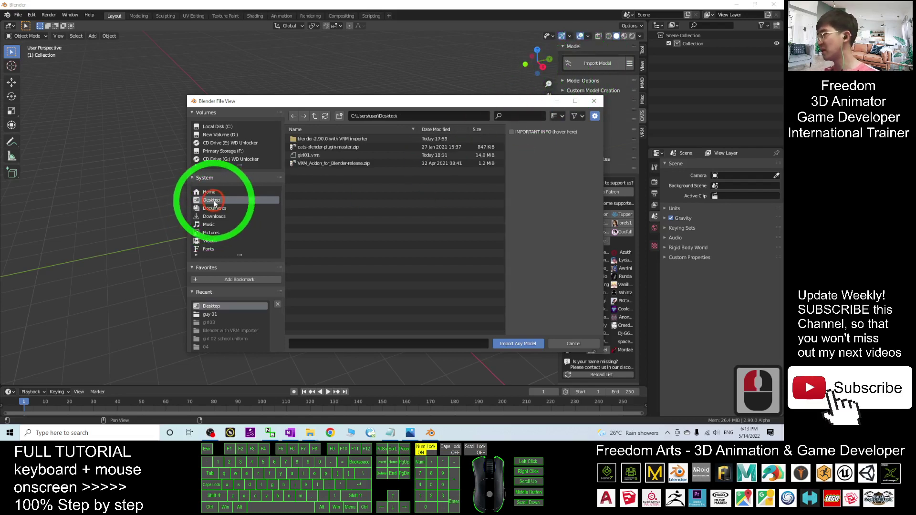
pyautogui.doubleClick(308, 155)
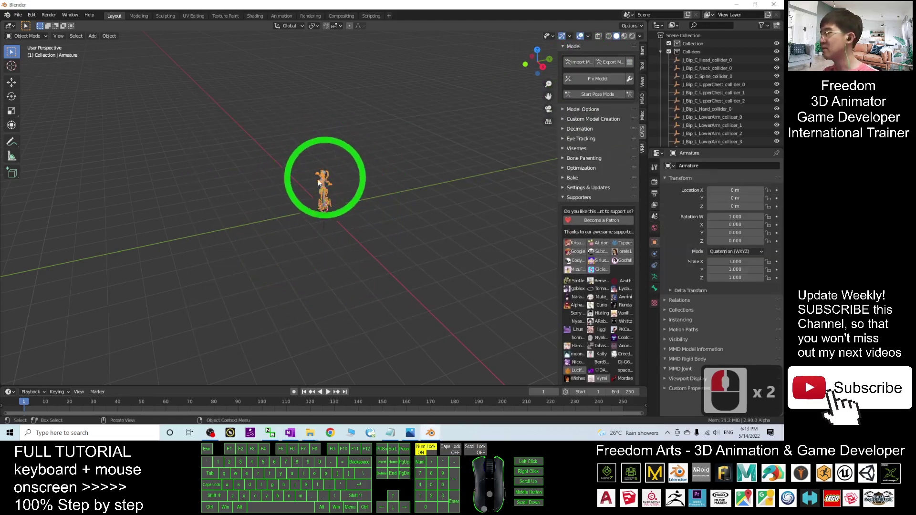
# Leave only Fix Materials enabled in the Cats plugin's Fix Model settings and run Fix Model on the imported character
pyautogui.scroll(5, 303, 156)
pyautogui.scroll(3, 395, 146)
pyautogui.keyDown('shift'); pyautogui.moveTo(443, 159); pyautogui.dragTo(455, 243, button='middle'); pyautogui.keyUp('shift')
pyautogui.scroll(2, 372, 188)
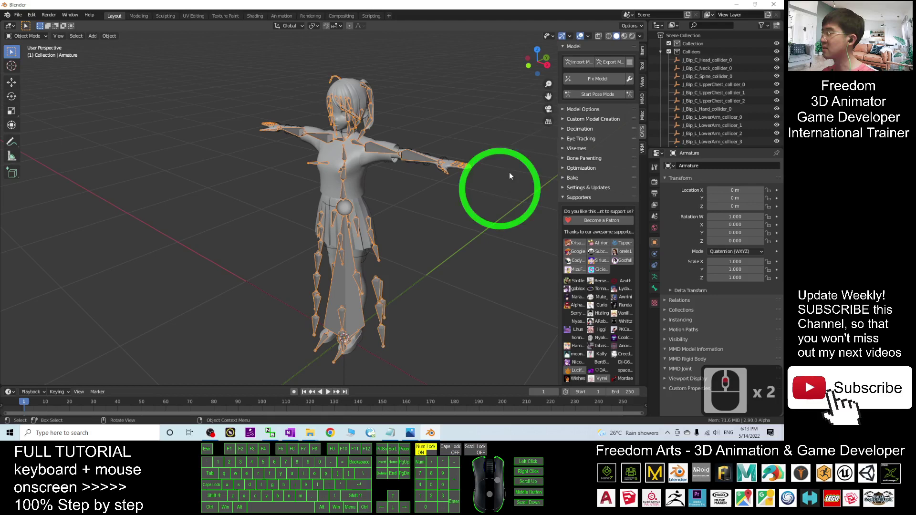
pyautogui.click(630, 79)
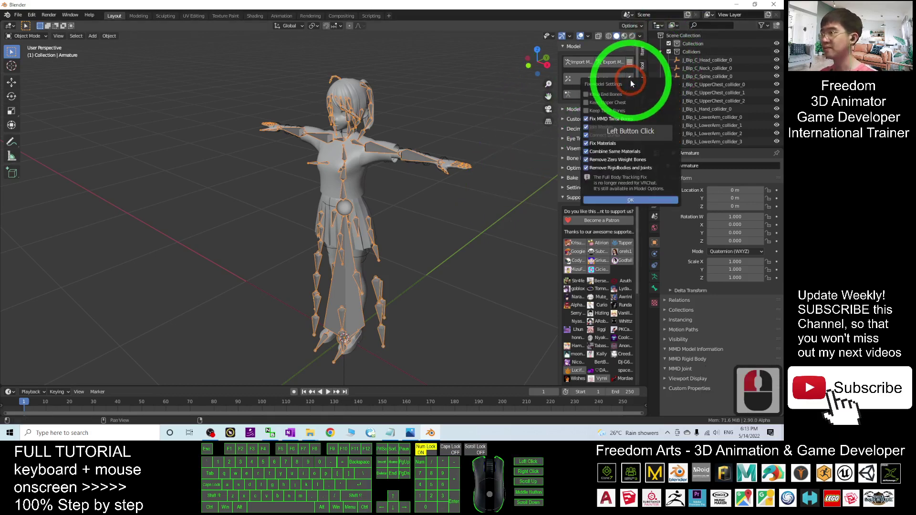
pyautogui.click(586, 127)
pyautogui.click(585, 135)
pyautogui.click(586, 151)
pyautogui.click(586, 159)
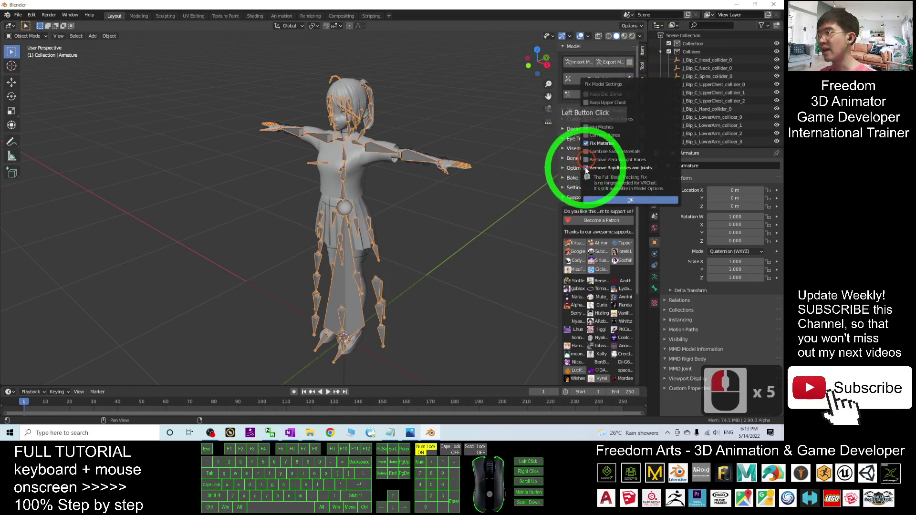
pyautogui.click(586, 167)
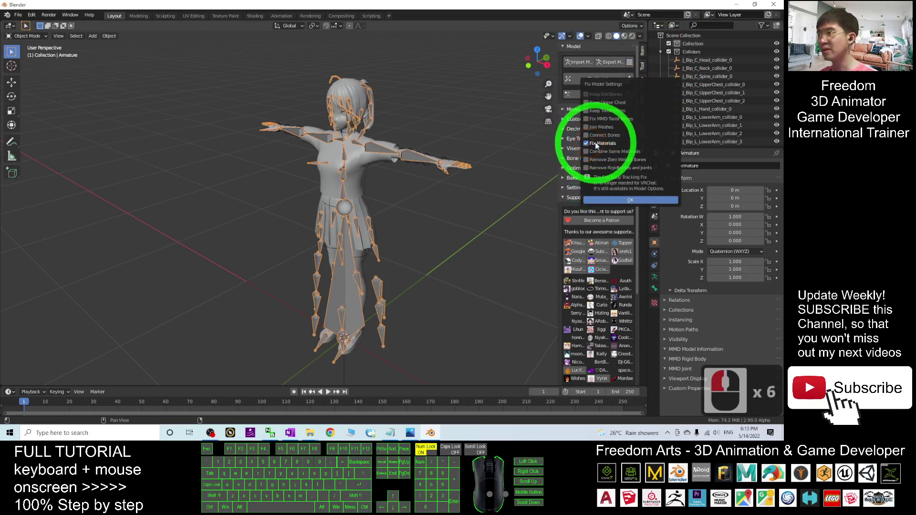
pyautogui.click(625, 200)
pyautogui.click(600, 84)
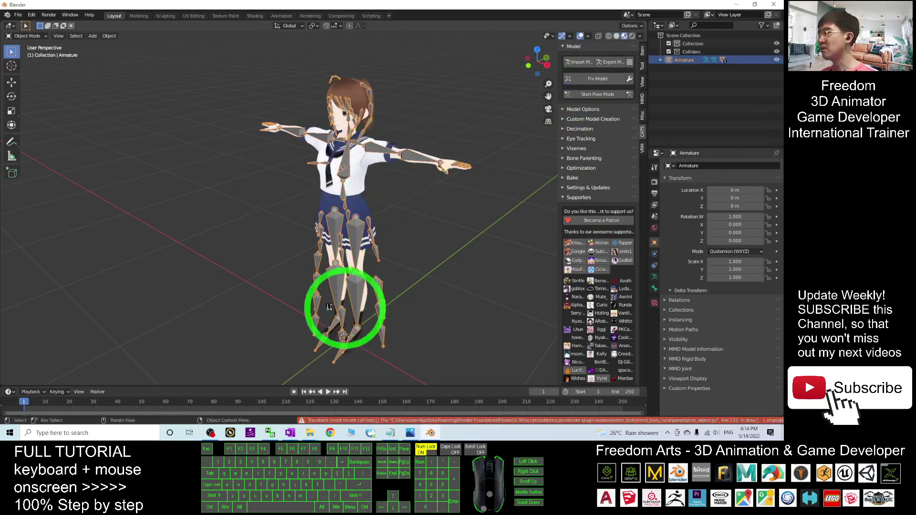
pyautogui.click(423, 246)
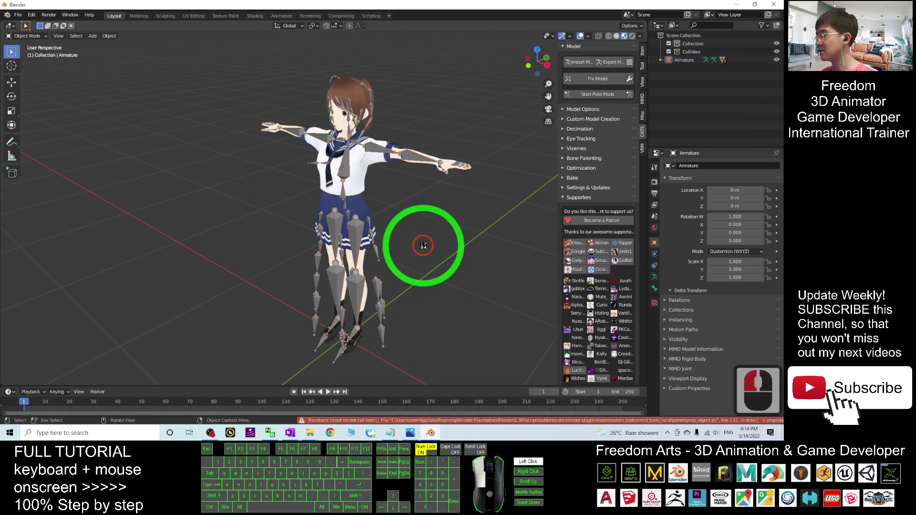
pyautogui.click(356, 155)
pyautogui.click(436, 230)
pyautogui.scroll(1, 459, 238)
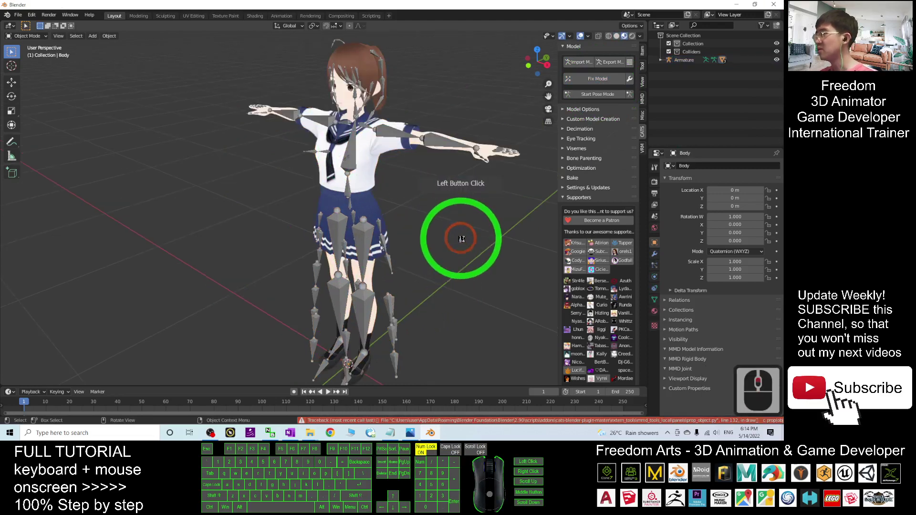
pyautogui.scroll(-1, 461, 238)
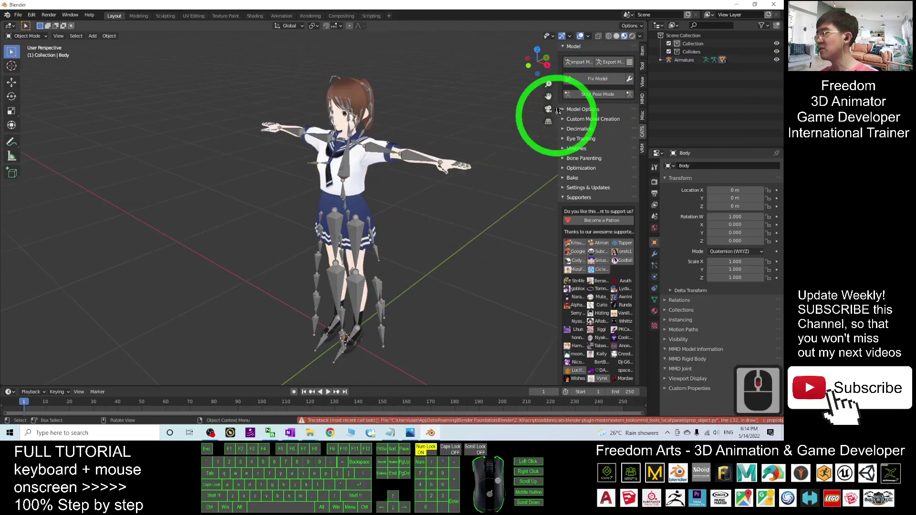
# Start the Cats model export, continue without joining the meshes, and set the destination to the Desktop with the file name girl01
pyautogui.click(609, 63)
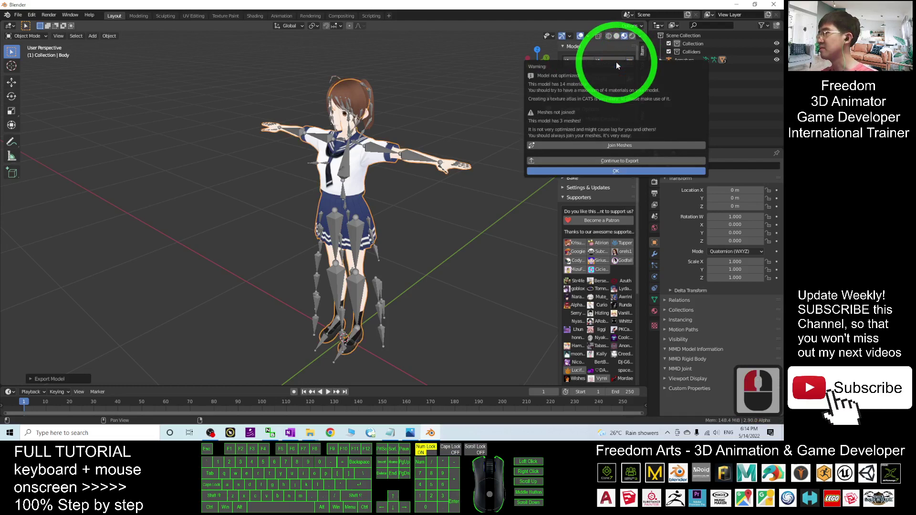
pyautogui.click(603, 161)
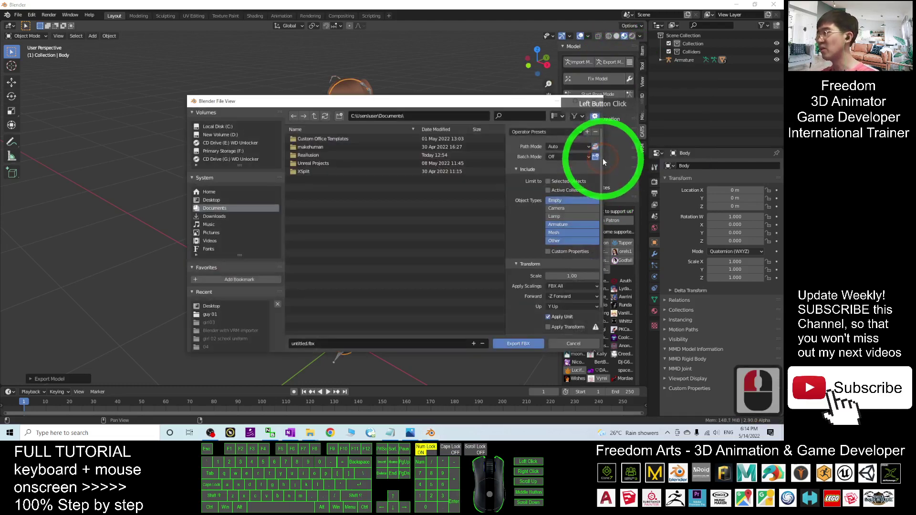
pyautogui.click(210, 201)
pyautogui.click(294, 343)
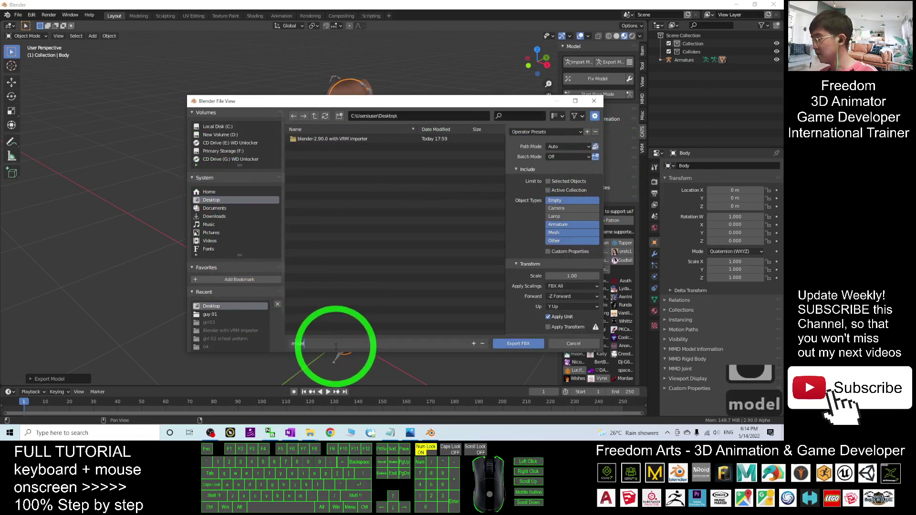
pyautogui.press('BackSpace')
pyautogui.press('BackSpace')
pyautogui.press('BackSpace')
pyautogui.press('BackSpace')
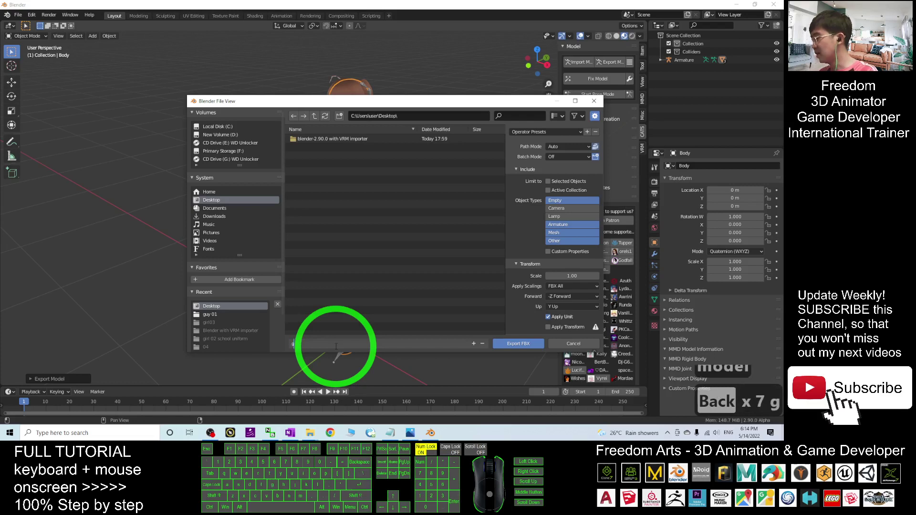
pyautogui.write('girl01')
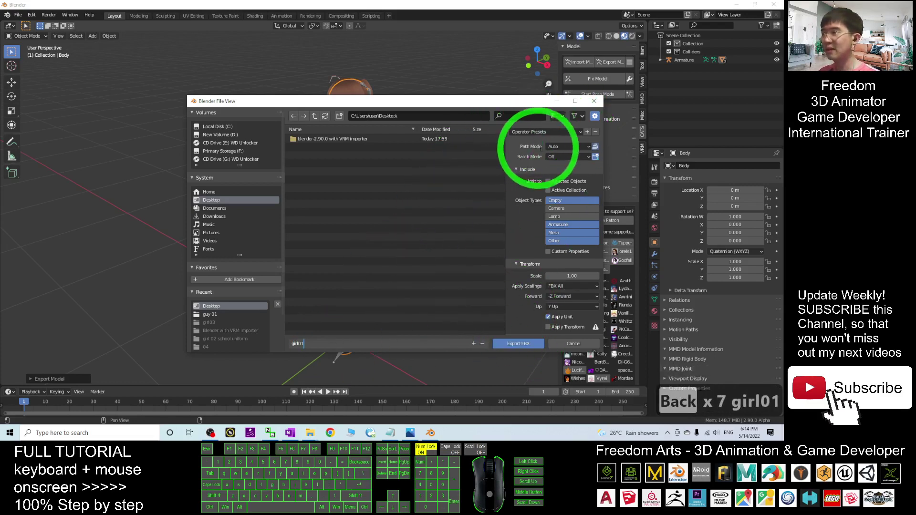
# Set the Path Mode to Copy with textures embedded and export the FBX
pyautogui.doubleClick(555, 149)
pyautogui.click(560, 199)
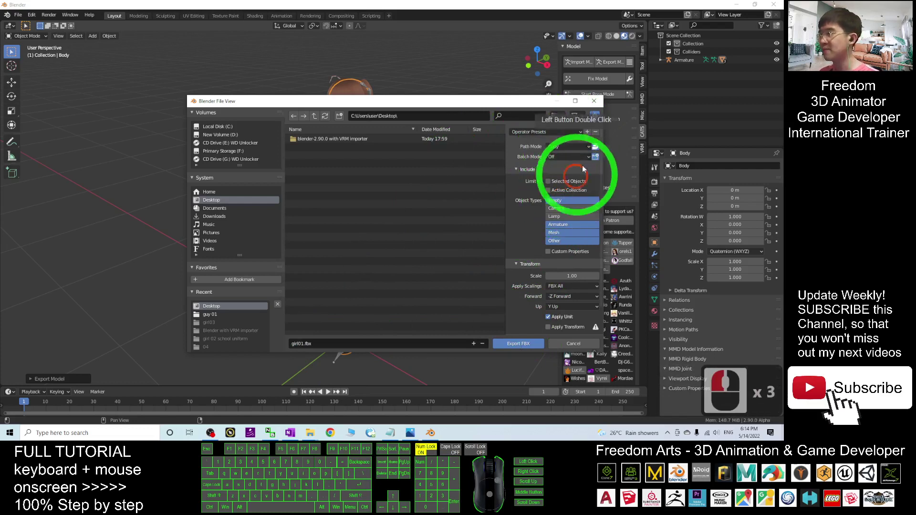
pyautogui.click(598, 147)
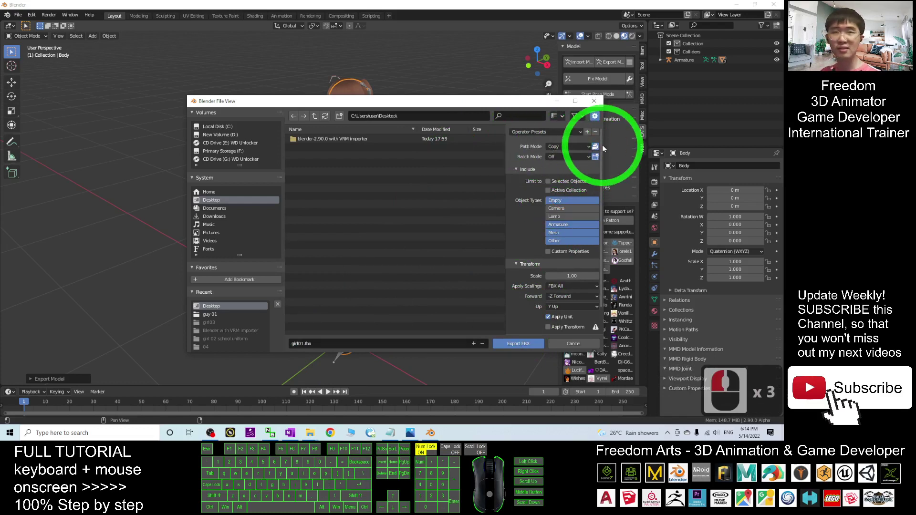
pyautogui.click(508, 345)
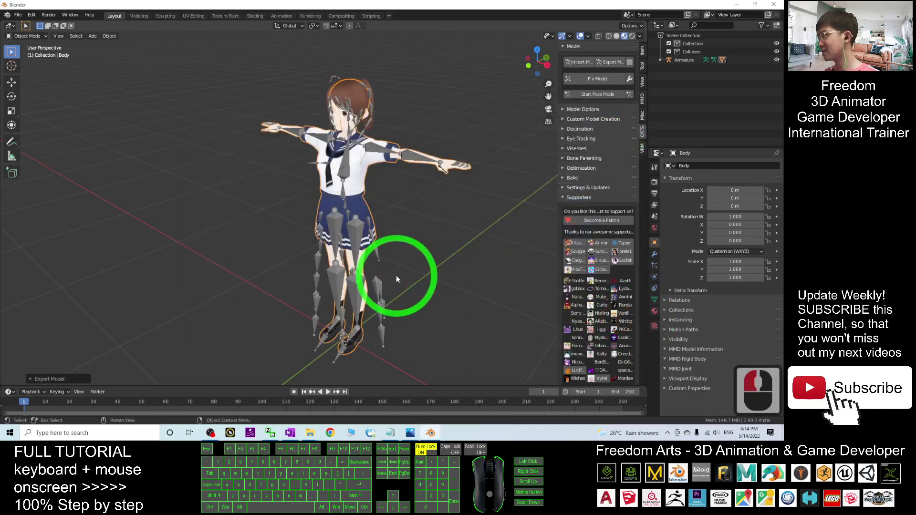
# Minimize Blender, open girl01.fbx from the Desktop in 3D Viewer to examine the exported model and its textures, and close the viewer
pyautogui.click(736, 5)
pyautogui.click(184, 210)
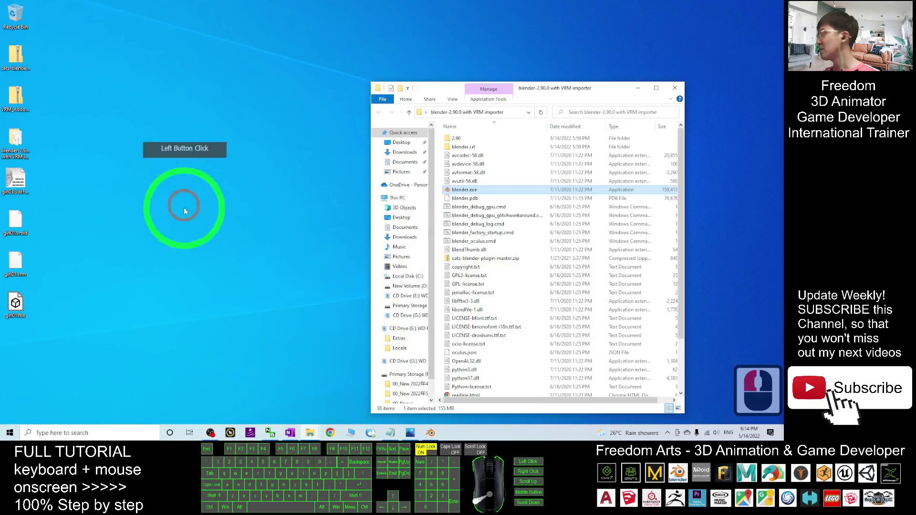
pyautogui.doubleClick(19, 303)
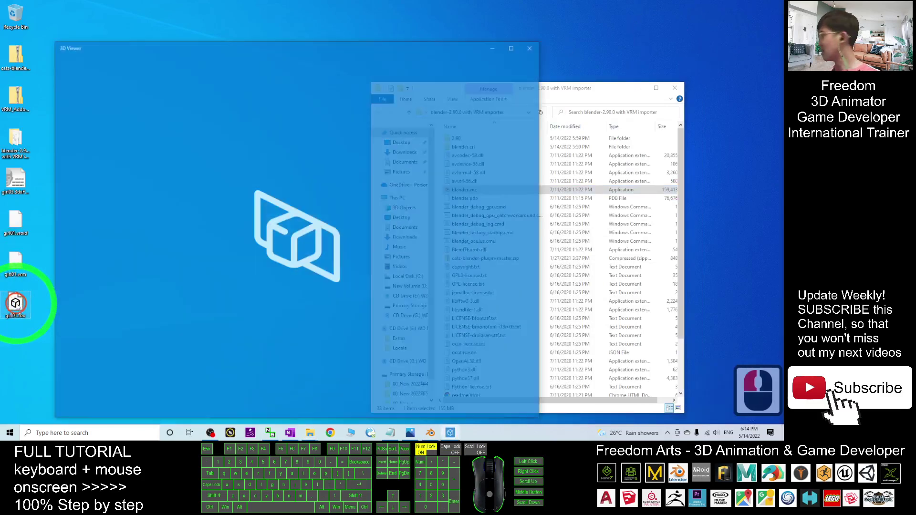
pyautogui.click(244, 276)
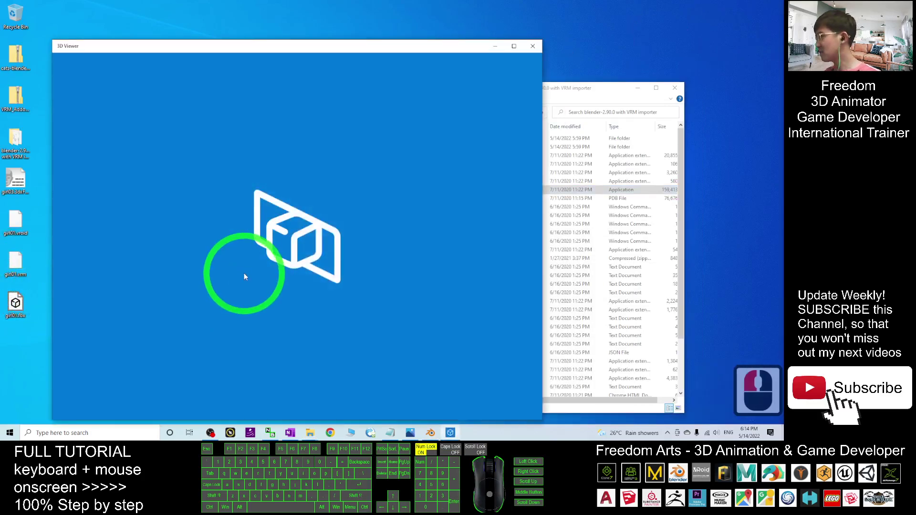
pyautogui.scroll(3, 290, 241)
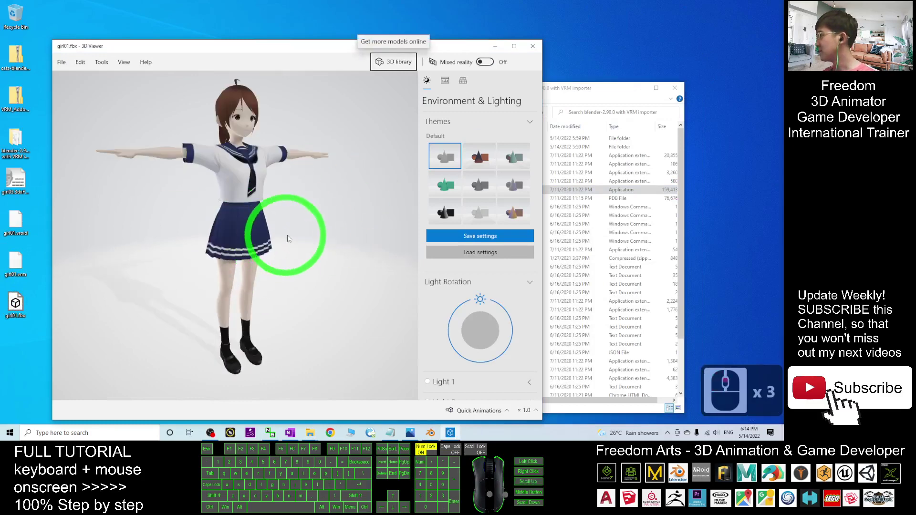
pyautogui.moveTo(354, 246); pyautogui.dragTo(351, 258, button='right')
pyautogui.moveTo(351, 257); pyautogui.dragTo(328, 272)
pyautogui.click(533, 46)
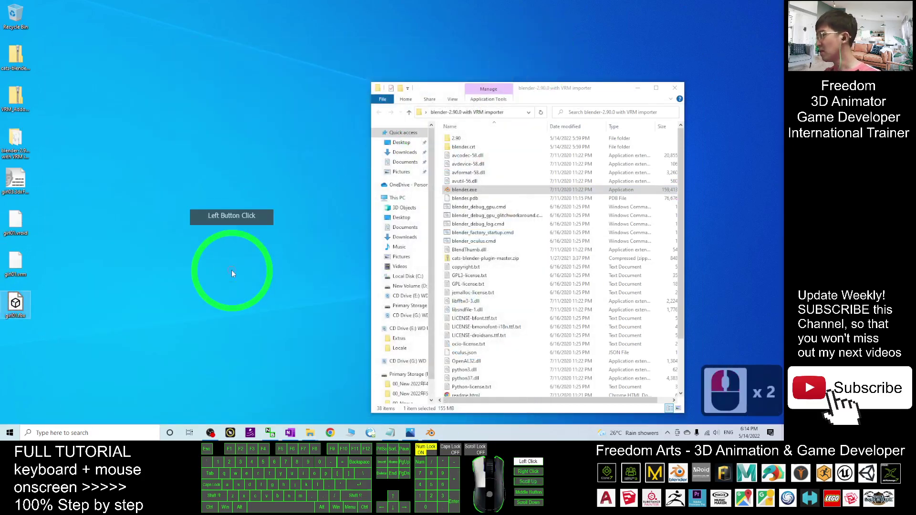
pyautogui.click(229, 282)
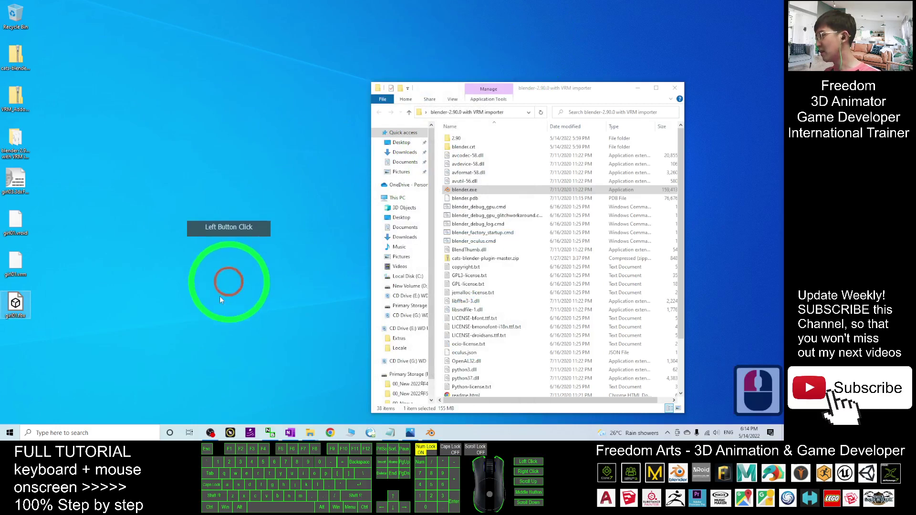
pyautogui.click(409, 432)
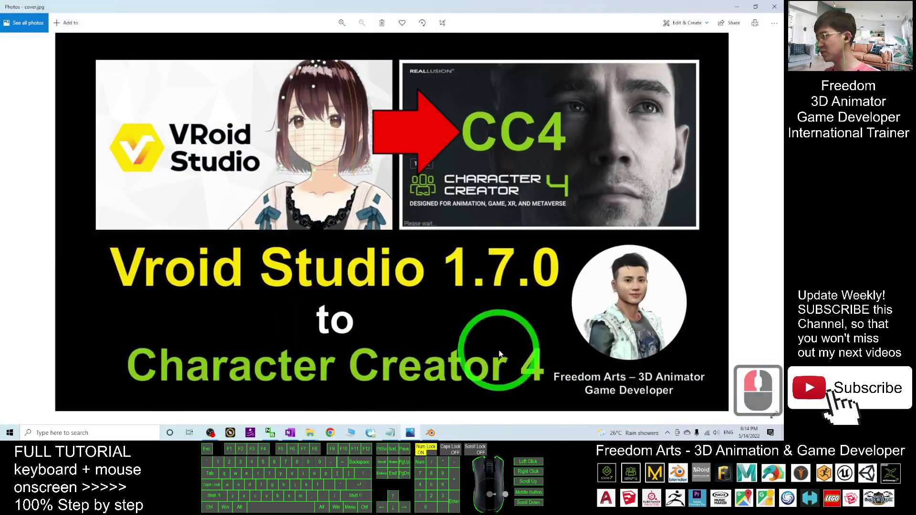
pyautogui.click(737, 11)
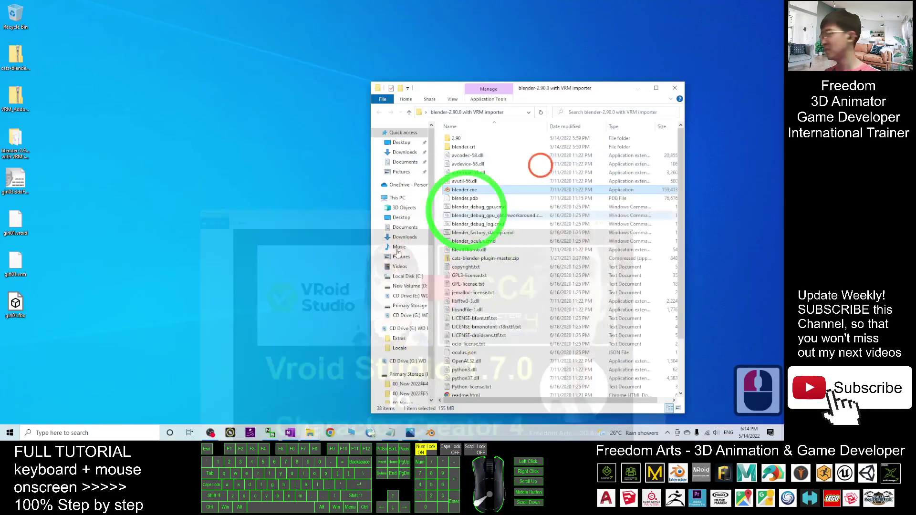
# Search Windows for "chara", launch Character Creator v4.0 Trial, and minimize the Blender folder window
pyautogui.click(141, 432)
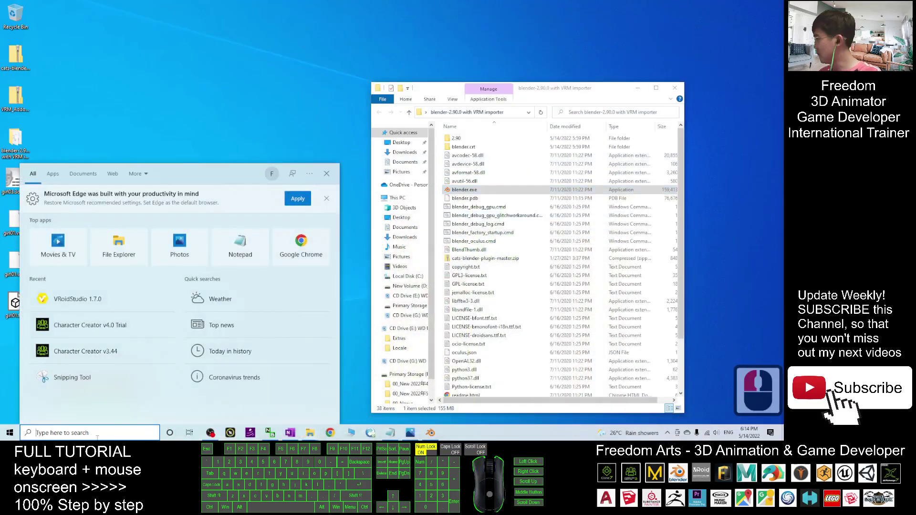
pyautogui.write('chara')
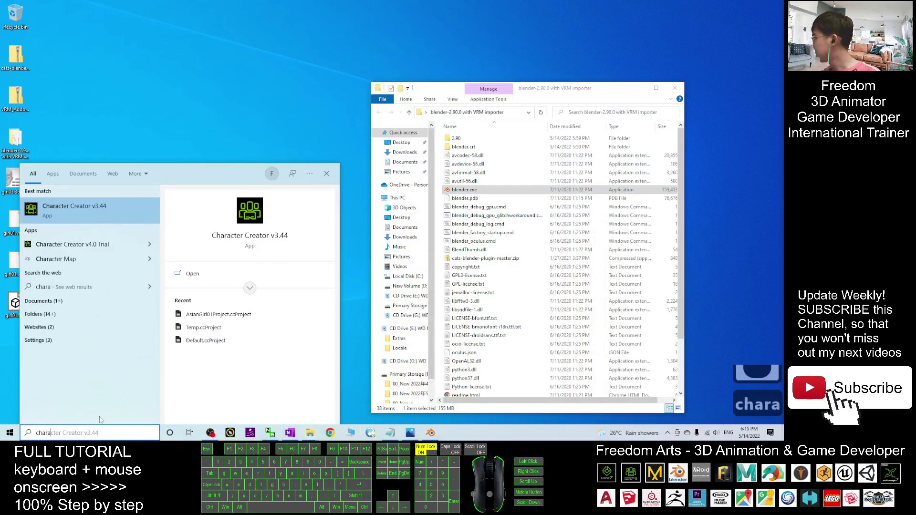
pyautogui.click(48, 245)
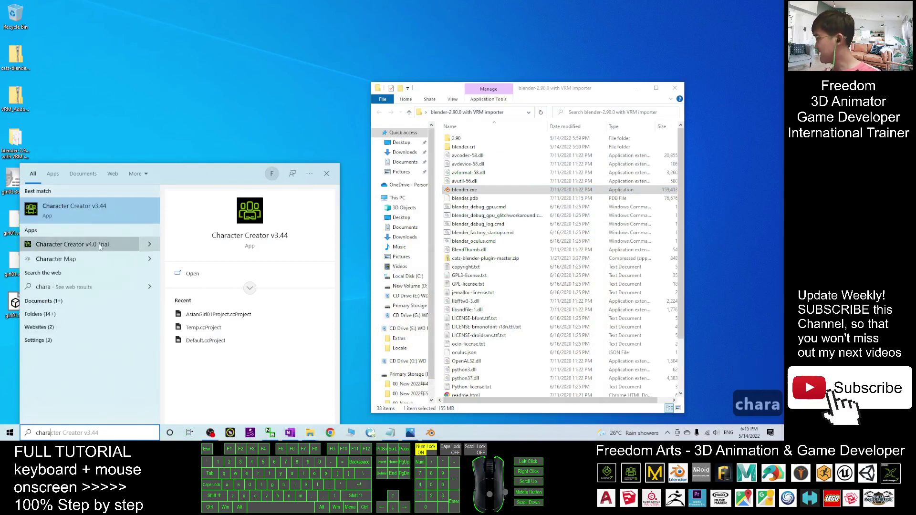
pyautogui.click(79, 245)
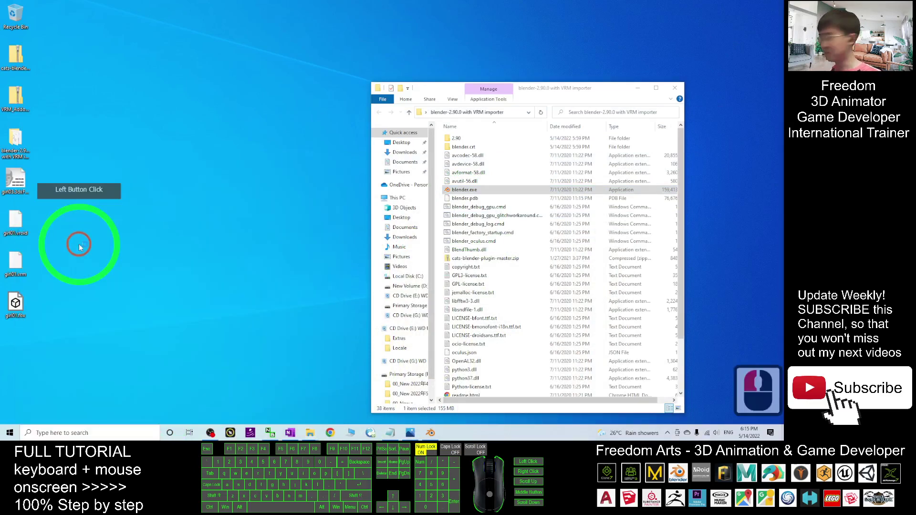
pyautogui.click(638, 89)
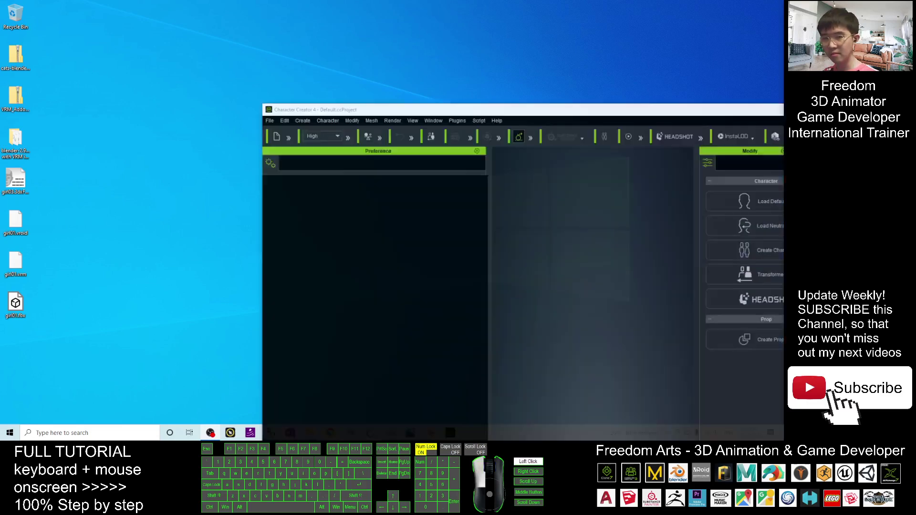
pyautogui.doubleClick(583, 303)
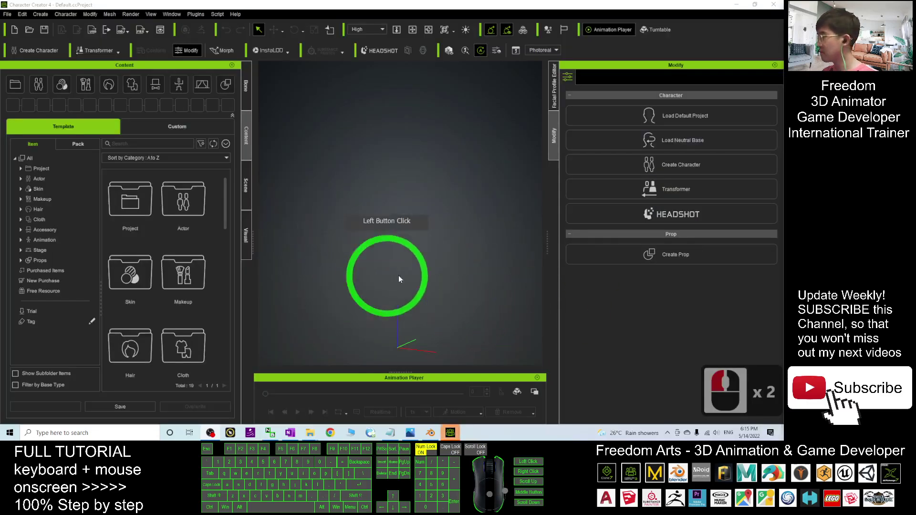
pyautogui.click(481, 67)
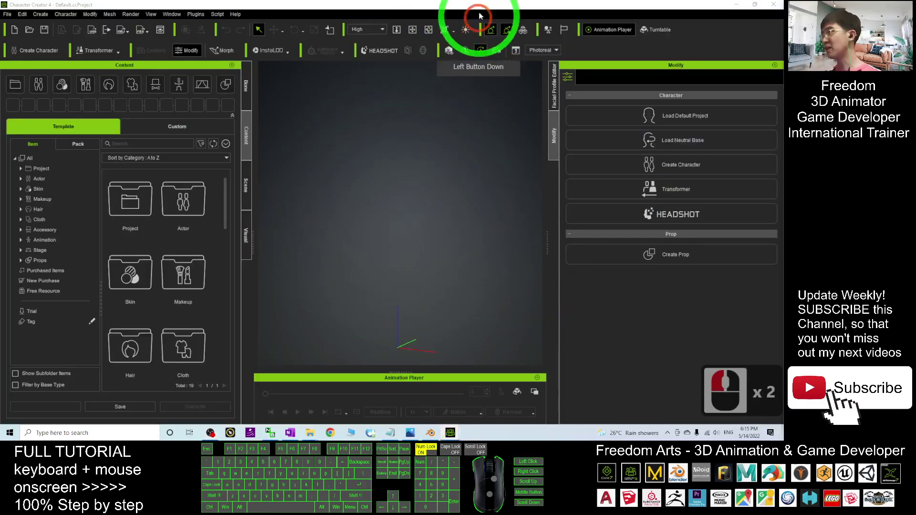
pyautogui.click(505, 22)
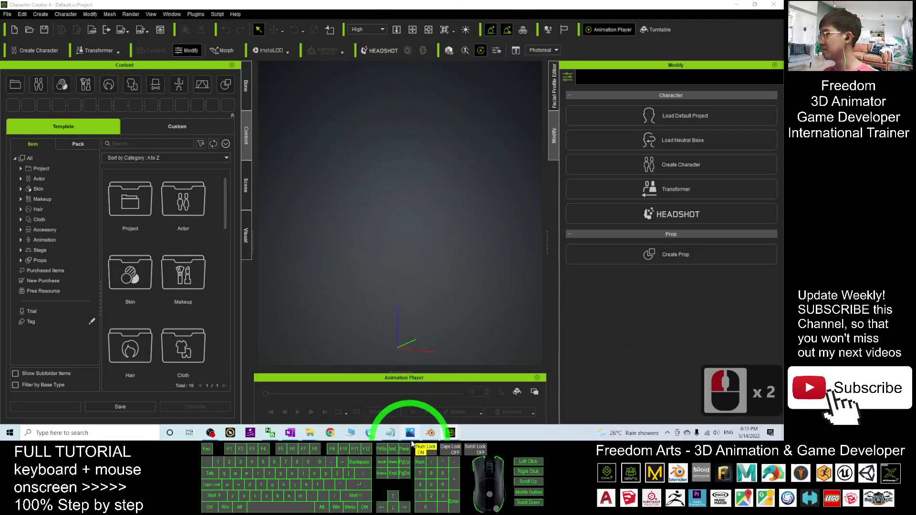
pyautogui.click(455, 435)
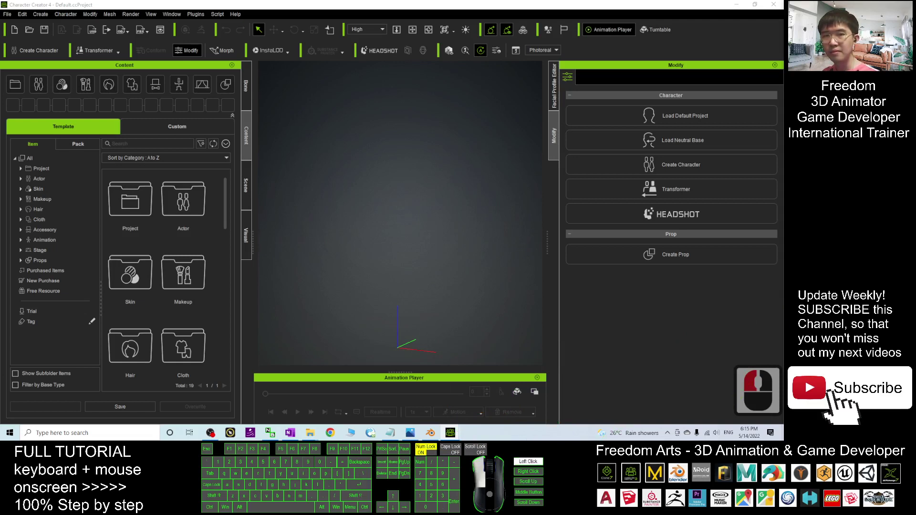
pyautogui.click(465, 75)
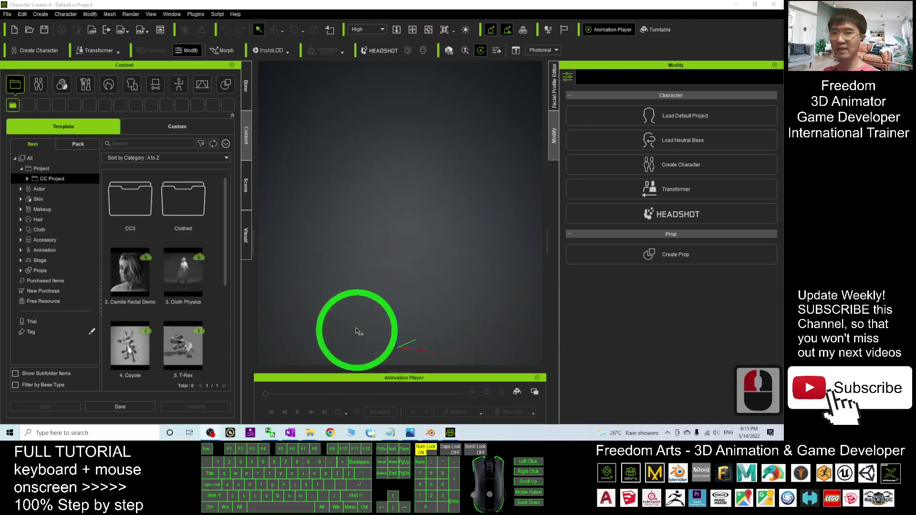
# Import girl01.fbx from the Desktop as a Humanoid (Non-Standard) character
pyautogui.moveTo(549, 4); pyautogui.dragTo(591, 28)
pyautogui.moveTo(15, 305); pyautogui.dragTo(453, 337)
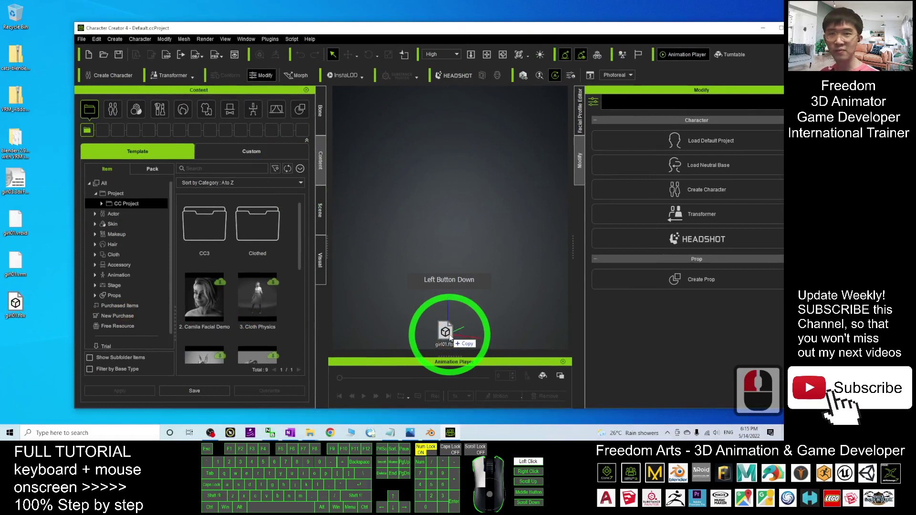
pyautogui.moveTo(450, 335); pyautogui.dragTo(449, 334)
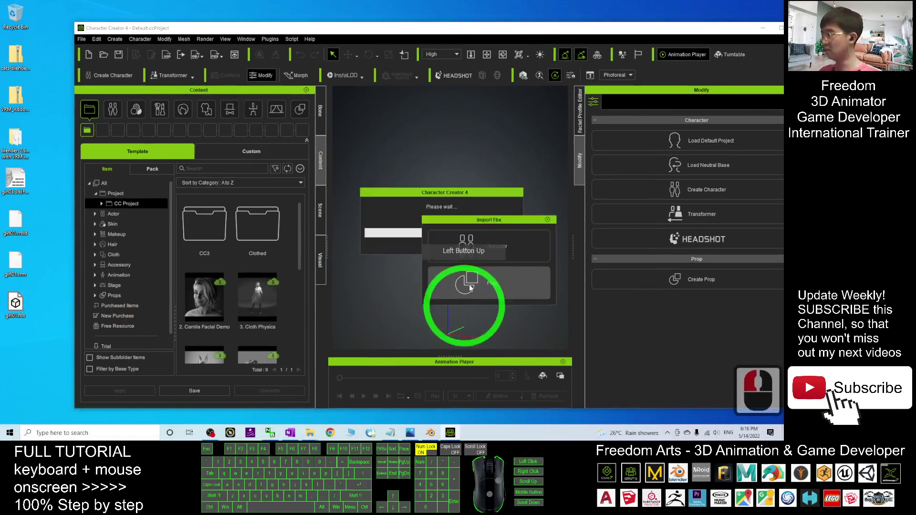
pyautogui.click(508, 253)
pyautogui.click(517, 230)
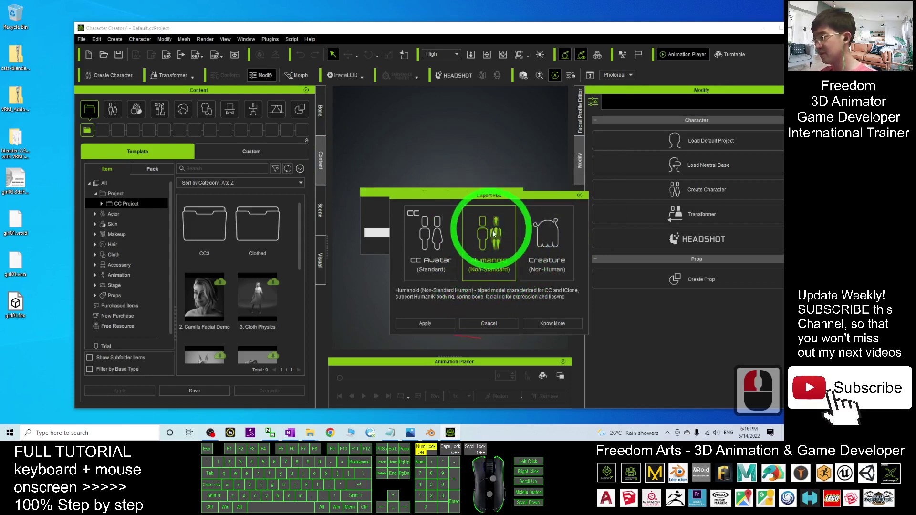
pyautogui.click(422, 324)
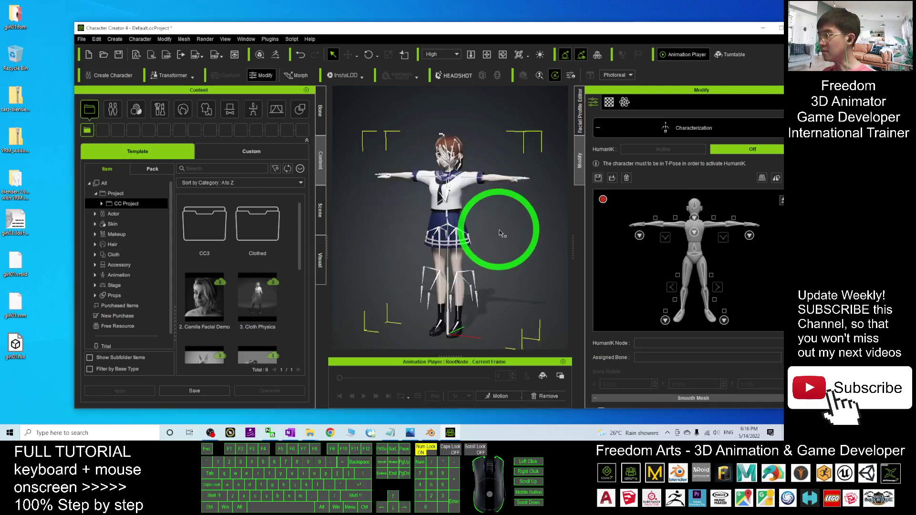
# Maximize Character Creator and examine the imported avatar and its skeleton from close up and at full length
pyautogui.doubleClick(573, 31)
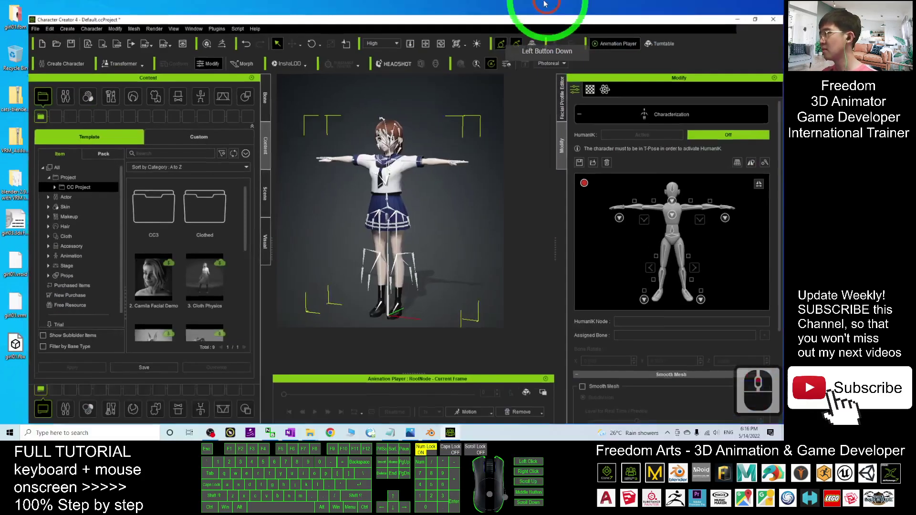
pyautogui.scroll(20, 379, 205)
pyautogui.scroll(4, 503, 247)
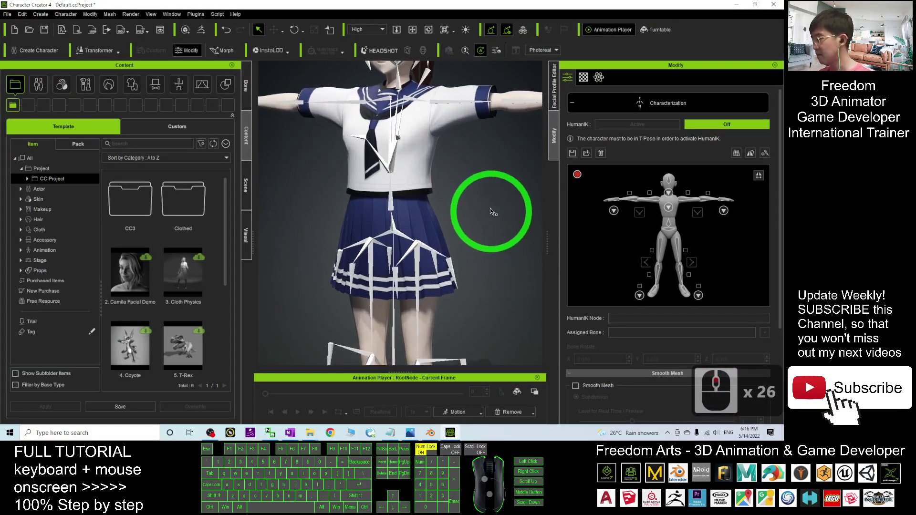
pyautogui.moveTo(431, 181); pyautogui.dragTo(421, 298, button='middle')
pyautogui.press('c')
pyautogui.moveTo(421, 298); pyautogui.dragTo(445, 196)
pyautogui.scroll(-14, 427, 271)
pyautogui.press('x')
pyautogui.press('c')
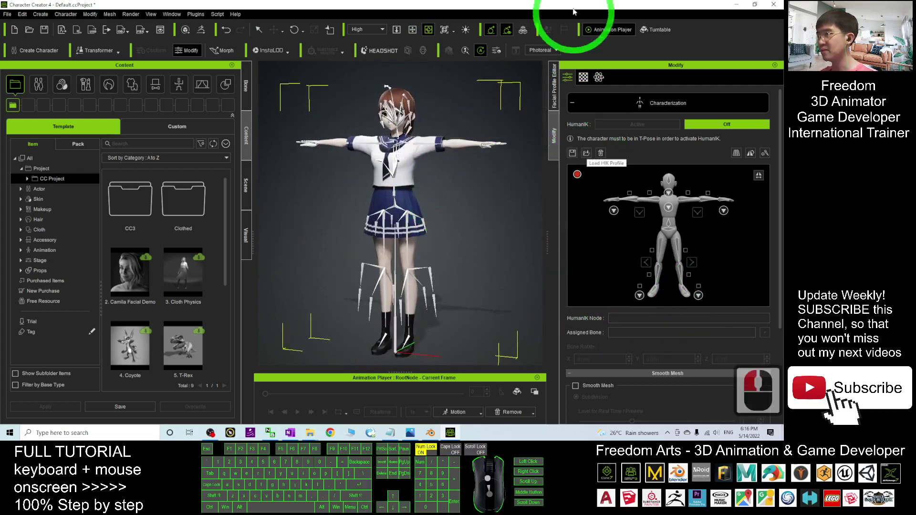
# Restore the window to a smaller size and delete the old 3dxProfile file from the Desktop
pyautogui.moveTo(574, 5); pyautogui.dragTo(595, 26)
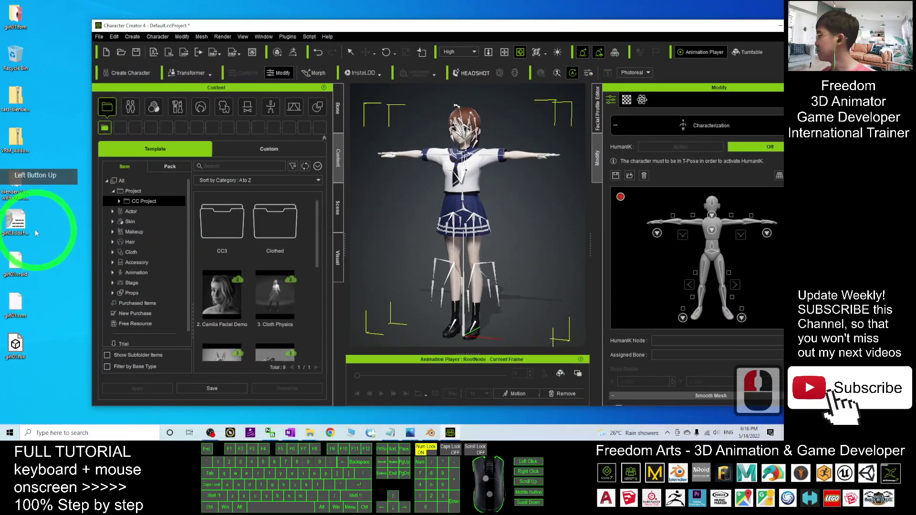
pyautogui.click(14, 224)
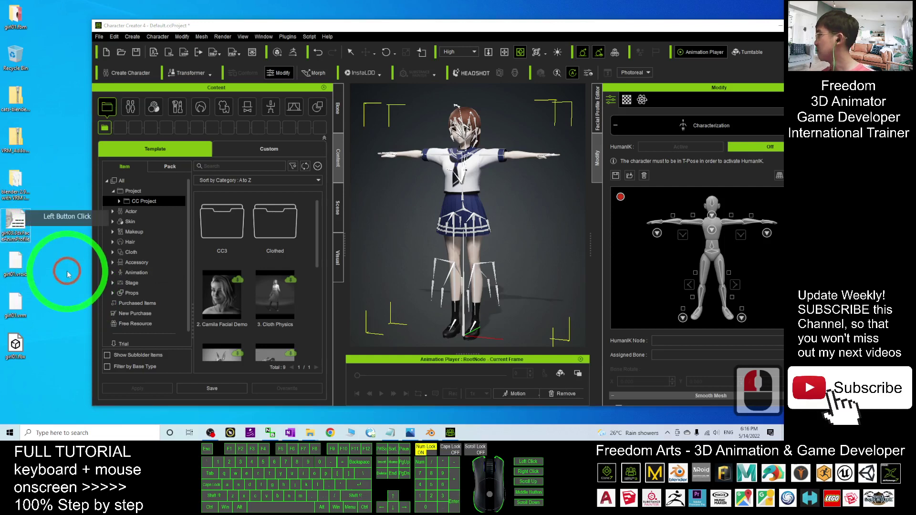
pyautogui.click(14, 226)
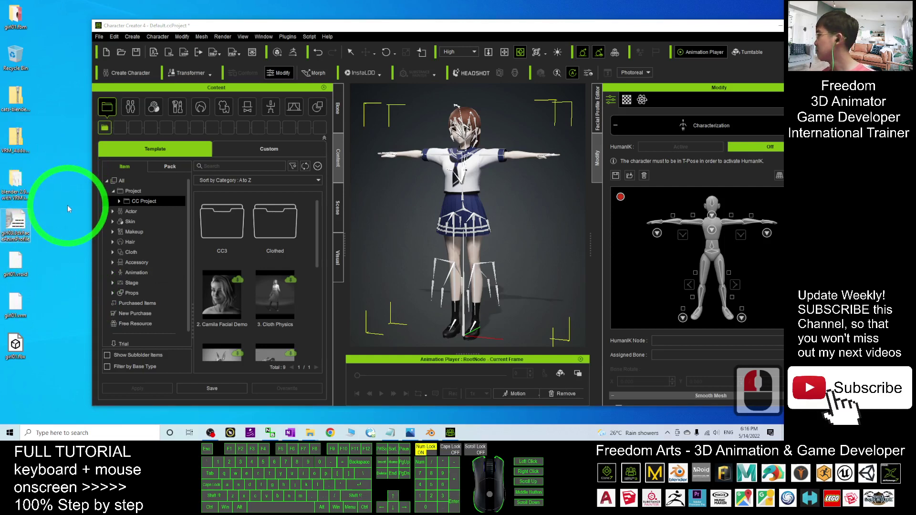
pyautogui.press('Delete')
# Show the VroidToCC4.3dxProfile entry in notes.txt and paste a copy of that profile file onto the Desktop
pyautogui.click(390, 433)
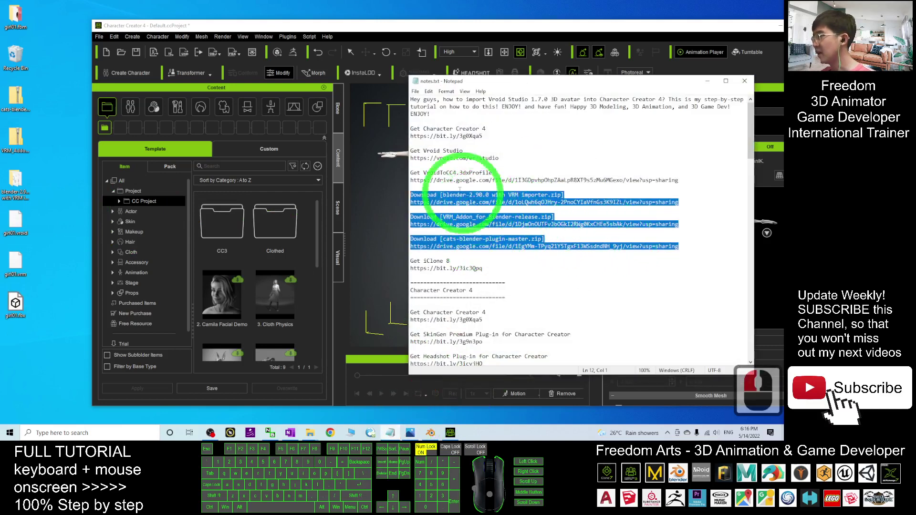
pyautogui.moveTo(424, 173); pyautogui.dragTo(481, 174)
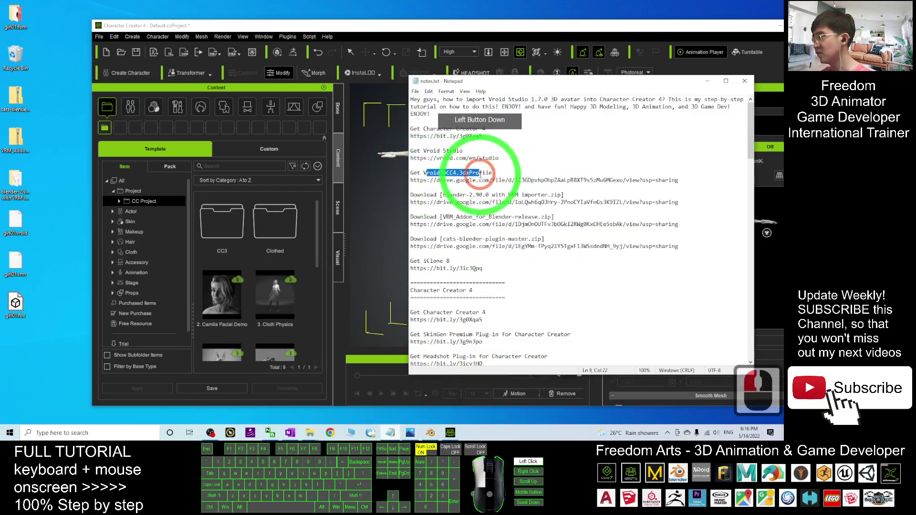
pyautogui.click(463, 175)
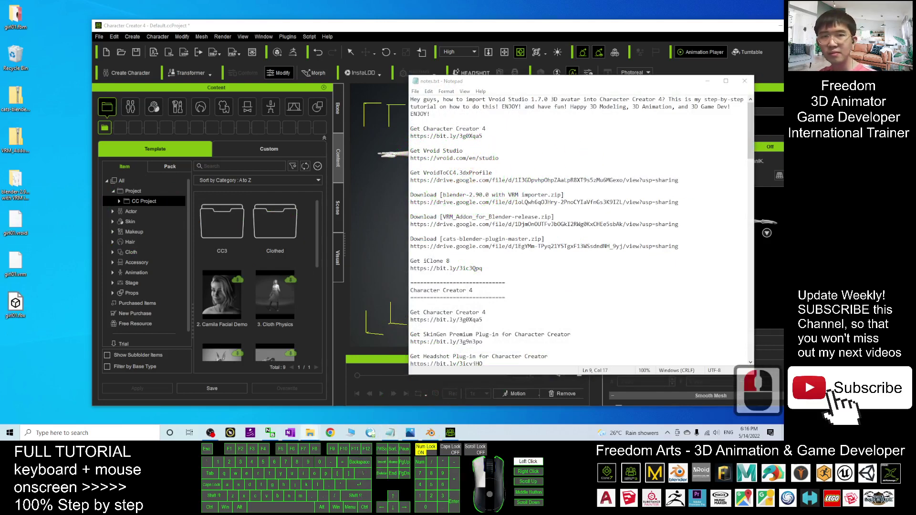
pyautogui.doubleClick(725, 391)
pyautogui.click(46, 233)
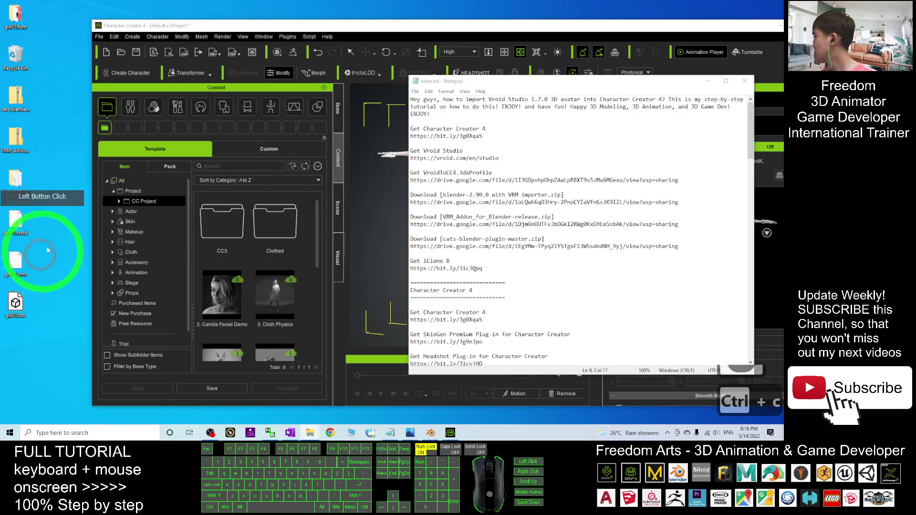
pyautogui.hotkey('ctrl', 'v')
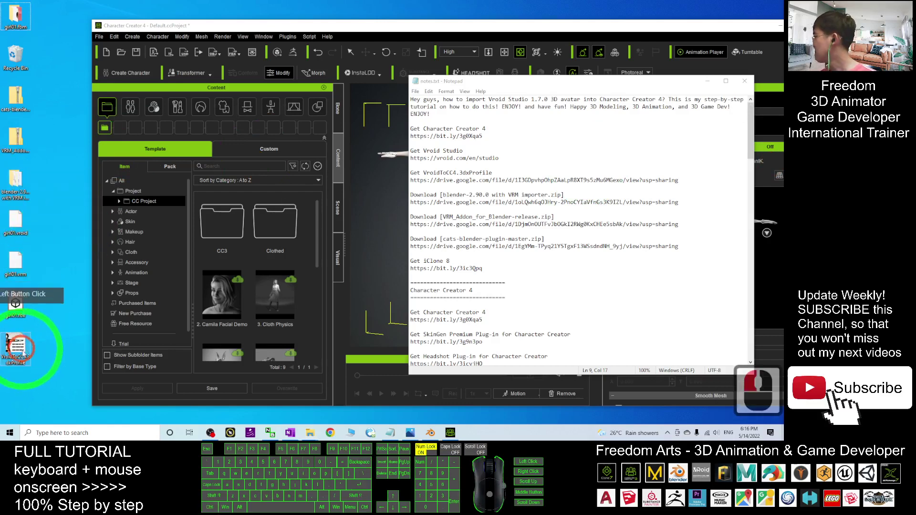
# Highlight the VroidToCC4.3dxProfile name and its download link in notes.txt, and minimize the notes
pyautogui.scroll(4, 553, 198)
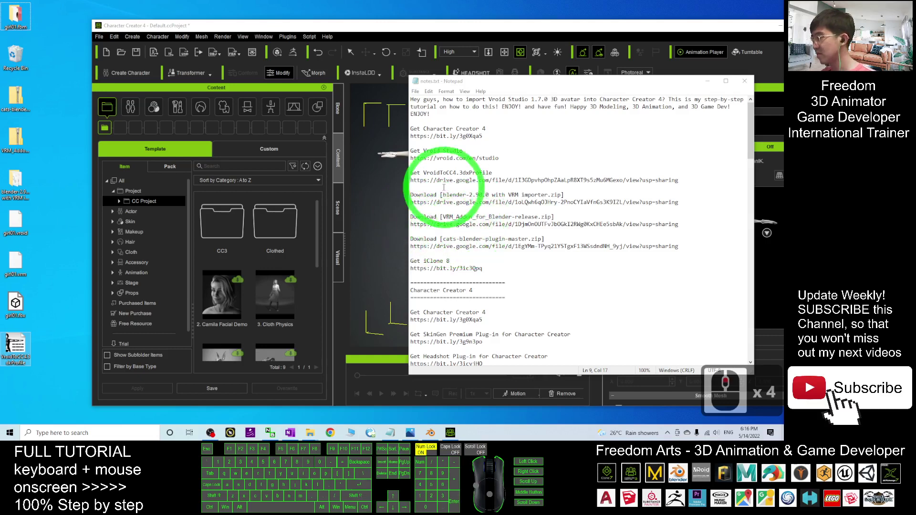
pyautogui.moveTo(423, 173); pyautogui.dragTo(456, 174)
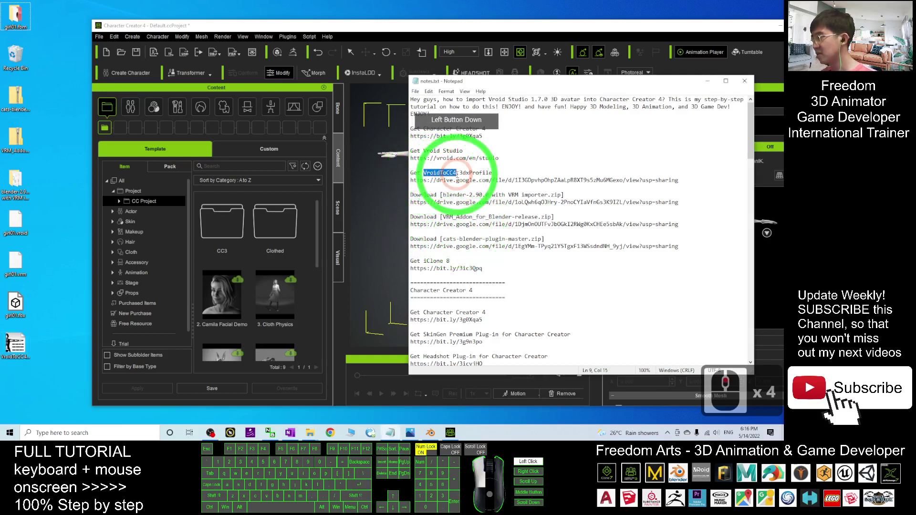
pyautogui.moveTo(682, 180); pyautogui.dragTo(410, 173)
pyautogui.click(708, 80)
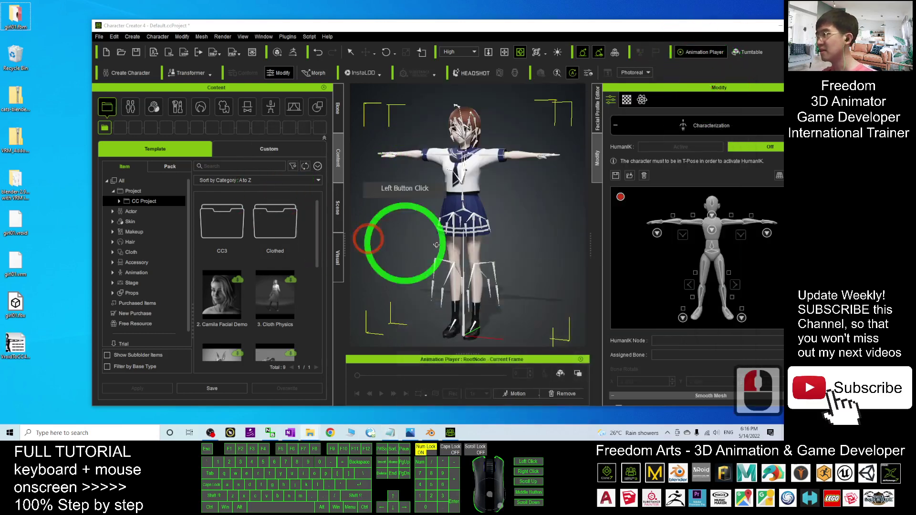
# Load VroidToCC4.3dxProfile from the Desktop as the custom HIK profile, applying both T-Pose and Bone mapping
pyautogui.click(630, 176)
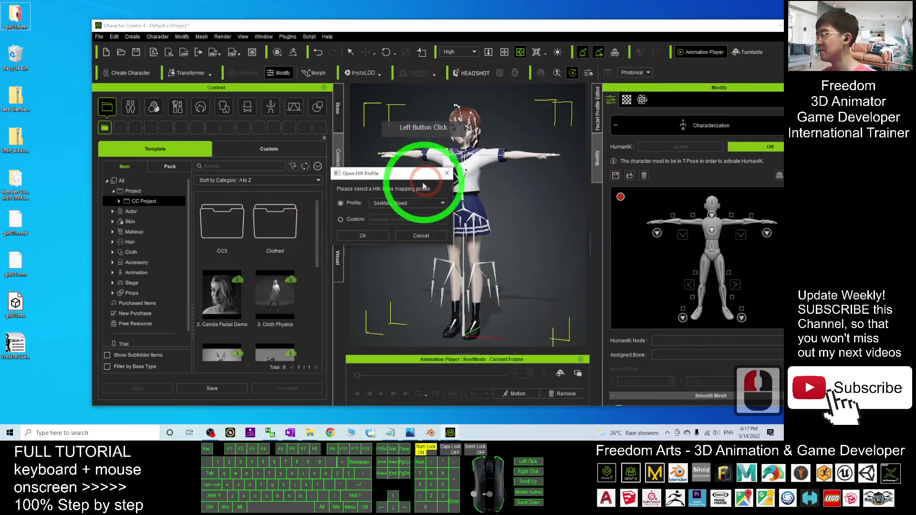
pyautogui.click(442, 220)
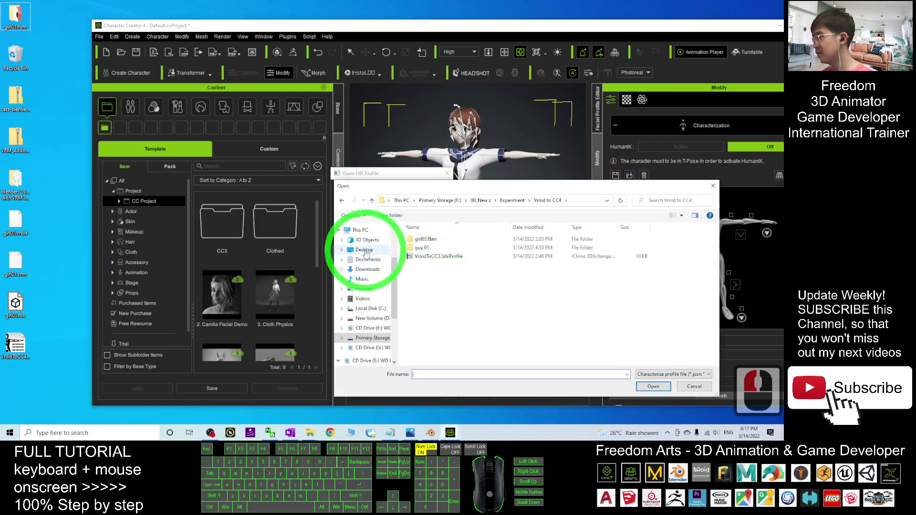
pyautogui.click(365, 251)
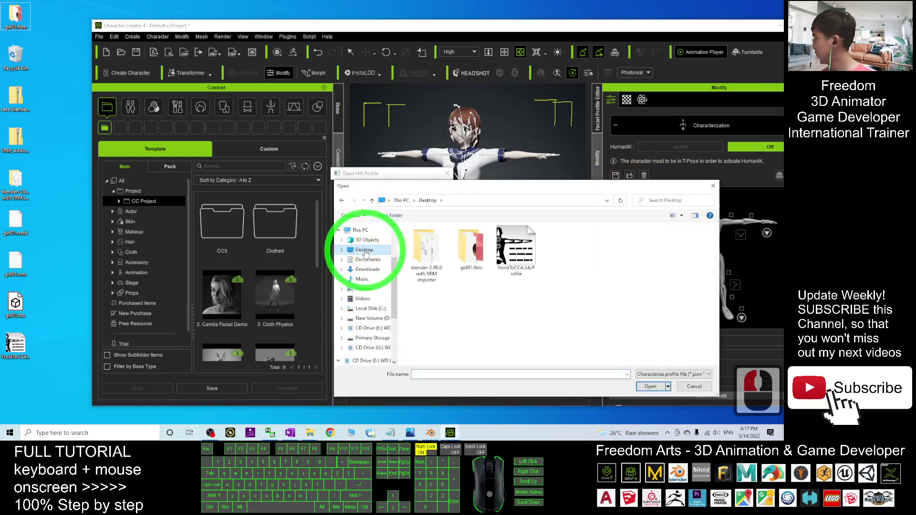
pyautogui.click(509, 271)
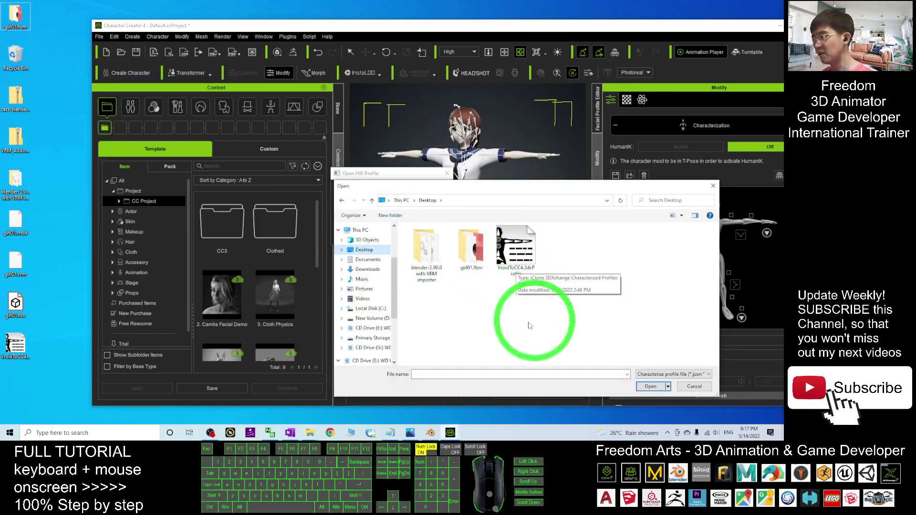
pyautogui.doubleClick(524, 257)
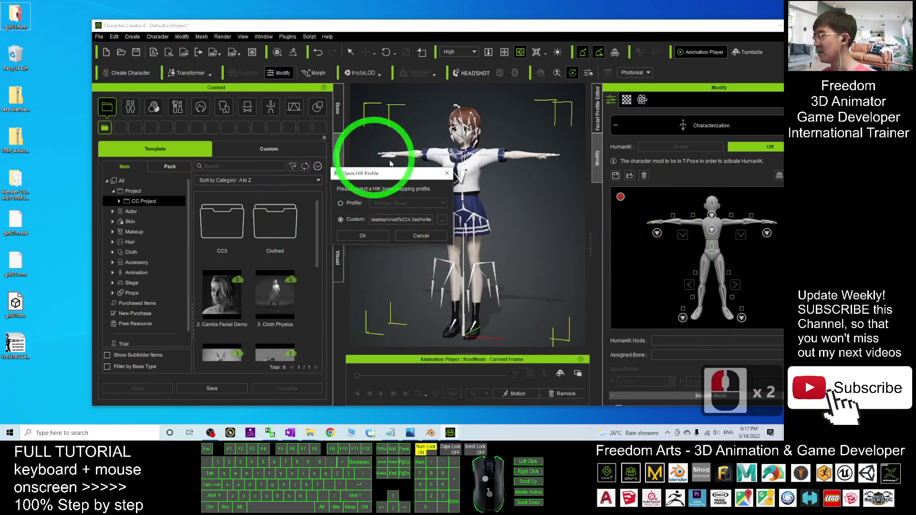
pyautogui.click(365, 236)
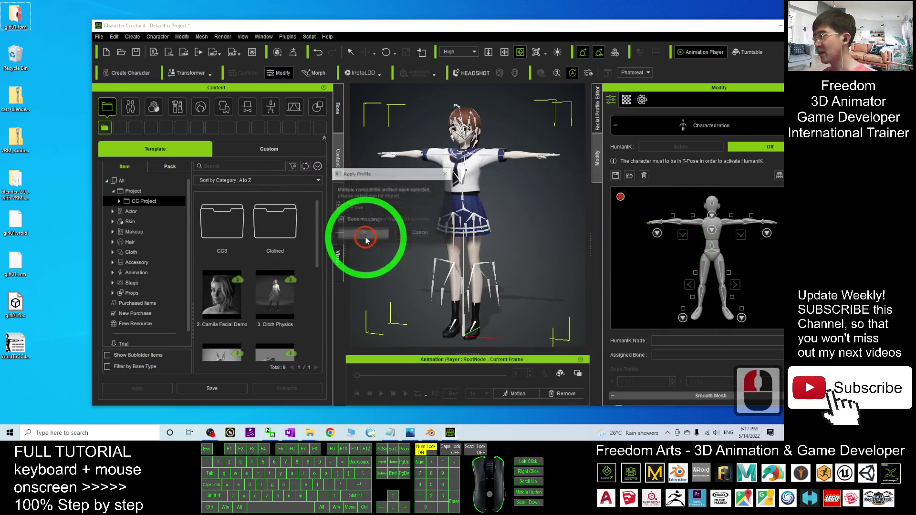
pyautogui.click(340, 208)
pyautogui.click(341, 208)
pyautogui.click(354, 234)
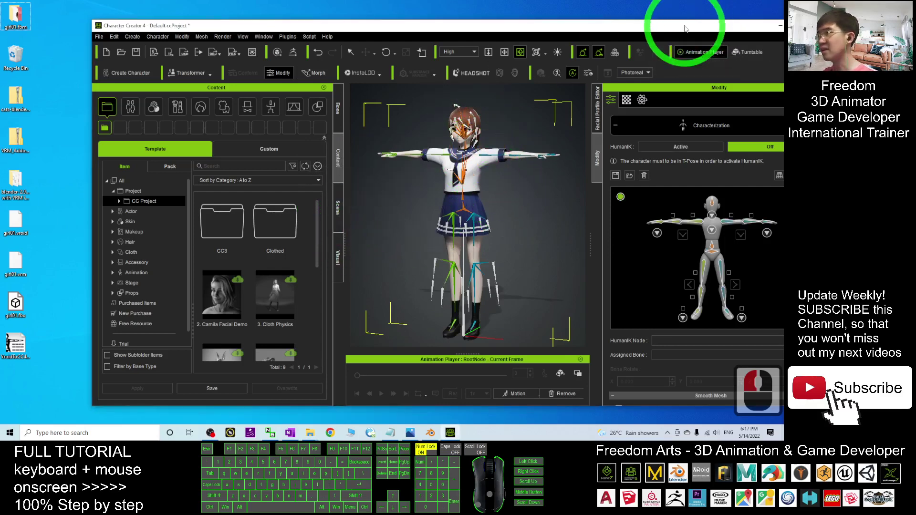
# Maximize the window, check the mapped bones on the avatar, set HumanIK to Active, and leave Characterization
pyautogui.doubleClick(677, 24)
pyautogui.scroll(10, 454, 185)
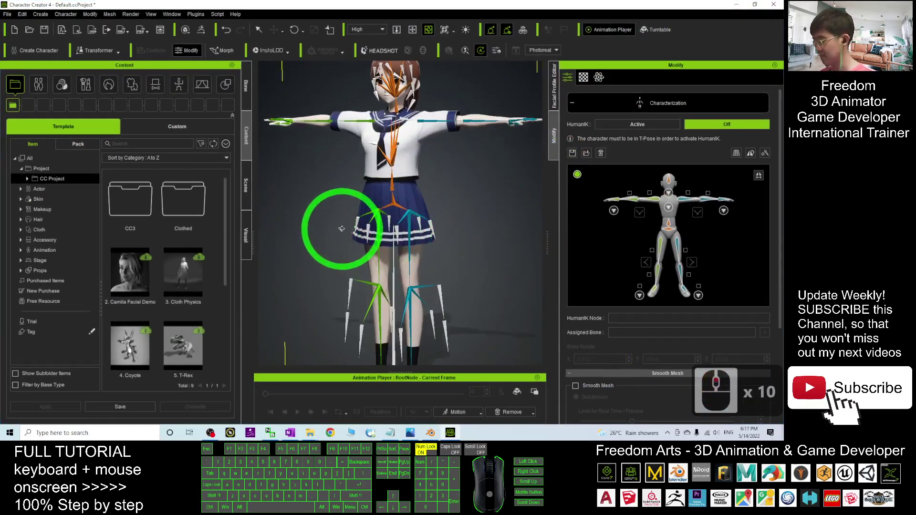
pyautogui.press('x')
pyautogui.moveTo(410, 229); pyautogui.dragTo(423, 284)
pyautogui.press('c')
pyautogui.moveTo(423, 284); pyautogui.dragTo(491, 286)
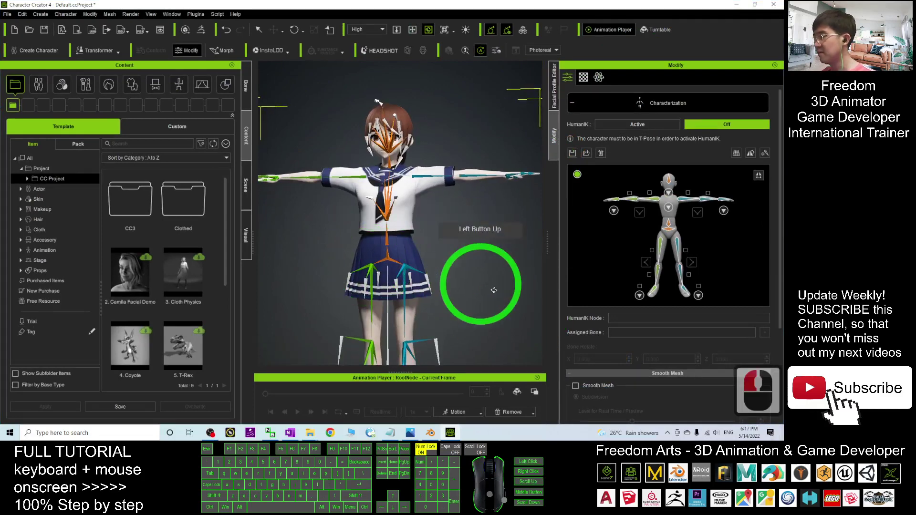
pyautogui.click(672, 124)
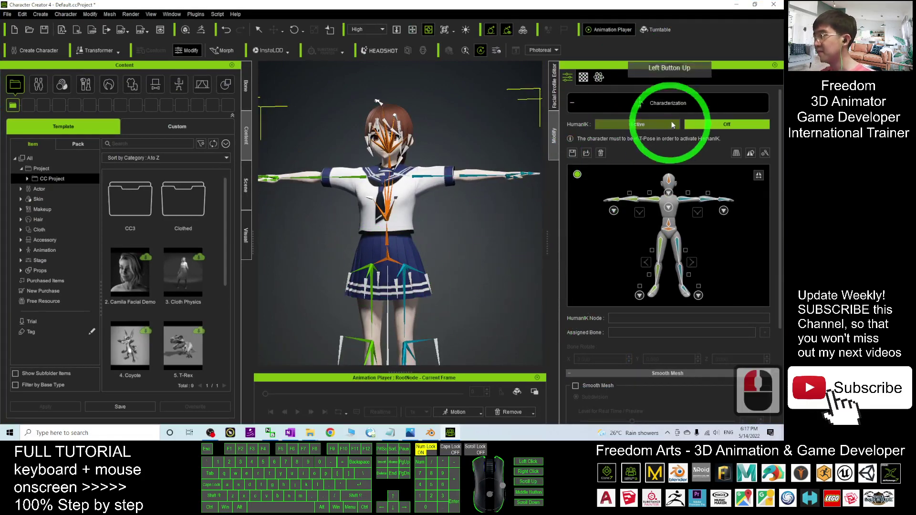
pyautogui.click(637, 125)
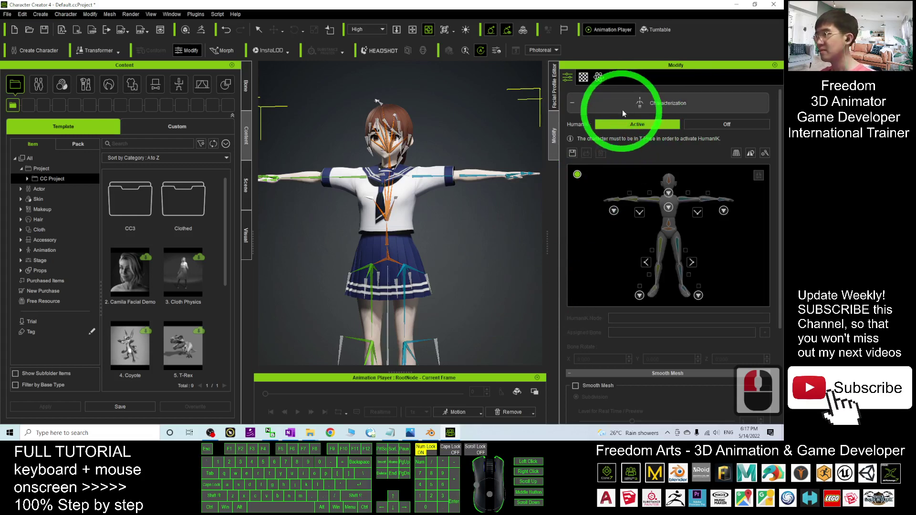
pyautogui.click(679, 103)
# Examine the characterized avatar's body and face in the viewport from different angles
pyautogui.scroll(5, 439, 176)
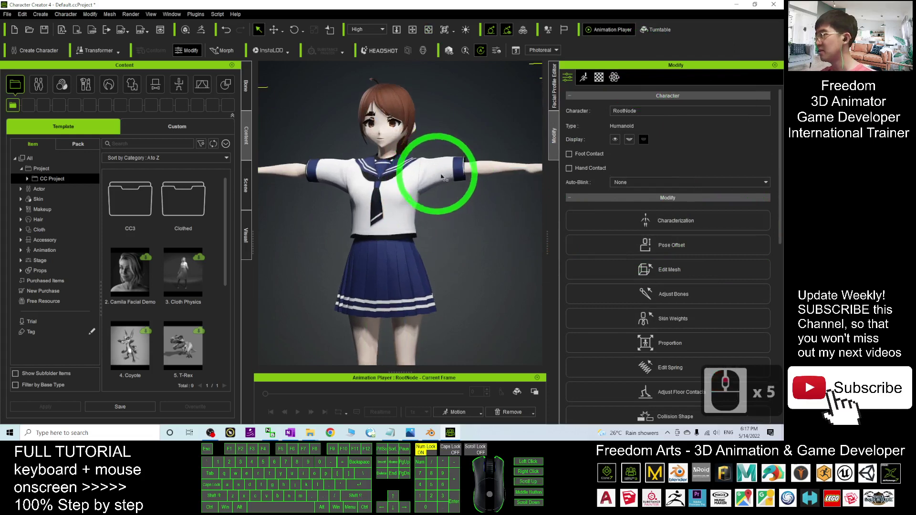
pyautogui.scroll(-8, 471, 208)
pyautogui.press('c')
pyautogui.moveTo(451, 181); pyautogui.dragTo(433, 154)
pyautogui.scroll(17, 433, 154)
pyautogui.moveTo(394, 191); pyautogui.dragTo(563, 114)
pyautogui.scroll(9, 375, 162)
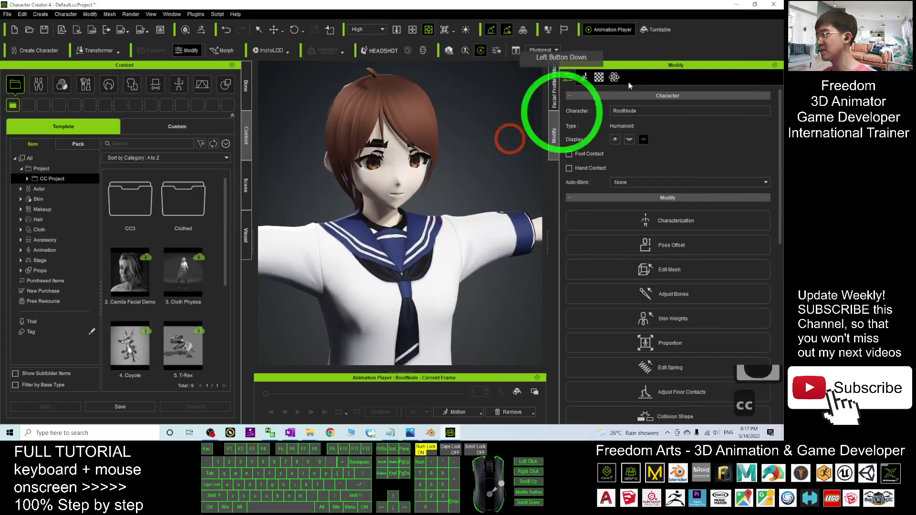
# Copy the first texture of the N00_000_00_FaceMouth_00_FACE material and paste it back onto the same texture slot
pyautogui.click(600, 79)
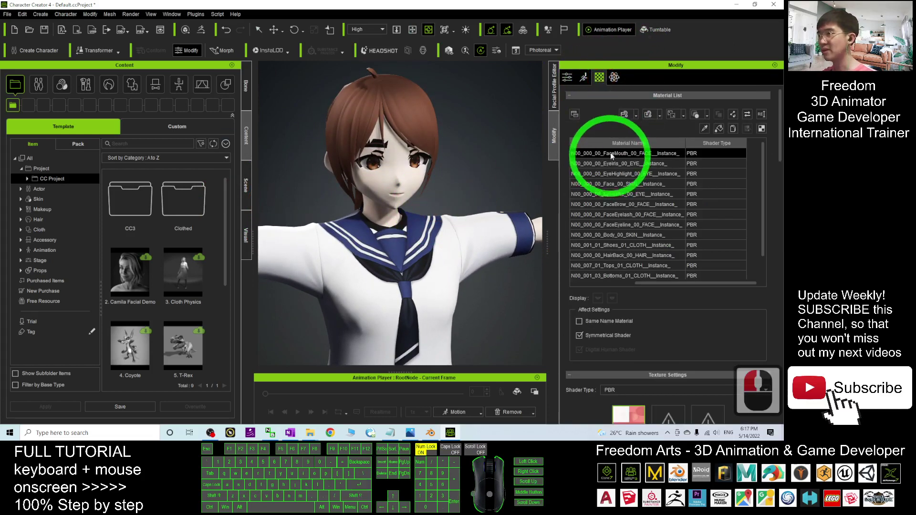
pyautogui.click(626, 413)
pyautogui.rightClick(627, 411)
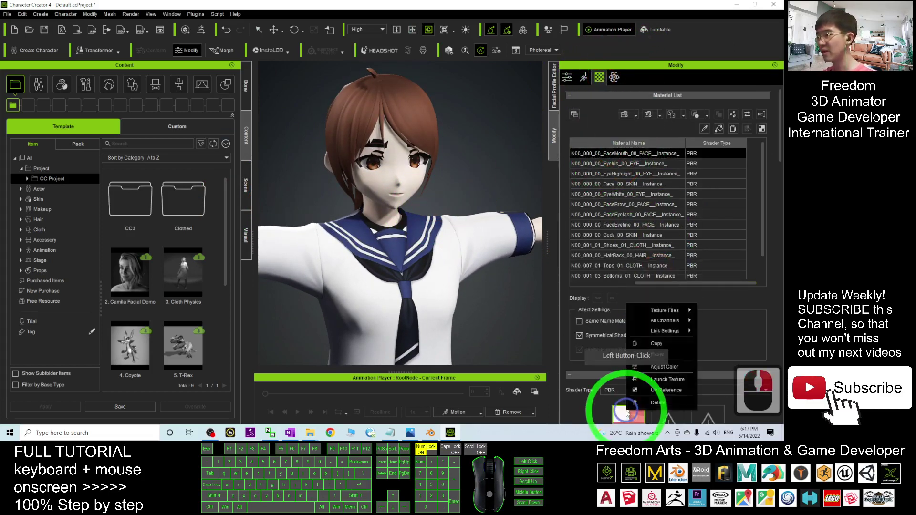
pyautogui.click(651, 353)
pyautogui.click(625, 413)
pyautogui.rightClick(627, 414)
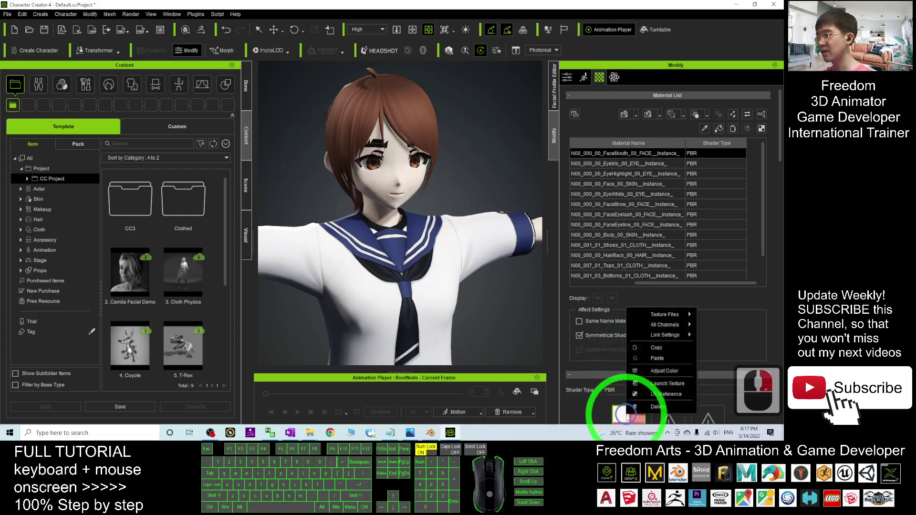
pyautogui.click(658, 358)
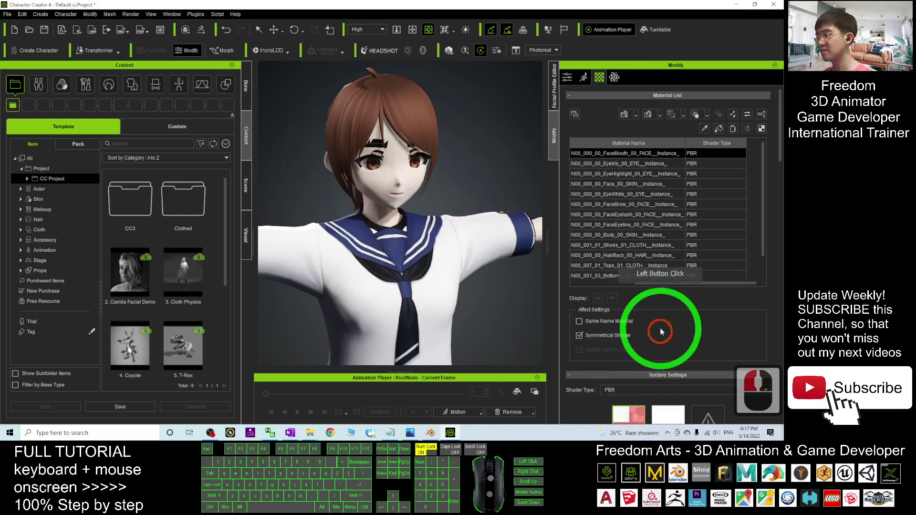
# Copy the Base Color texture of the N00_000_00_EyeIris_00_EYE material and paste it back onto the same slot
pyautogui.click(615, 163)
pyautogui.click(642, 408)
pyautogui.rightClick(640, 409)
pyautogui.click(639, 407)
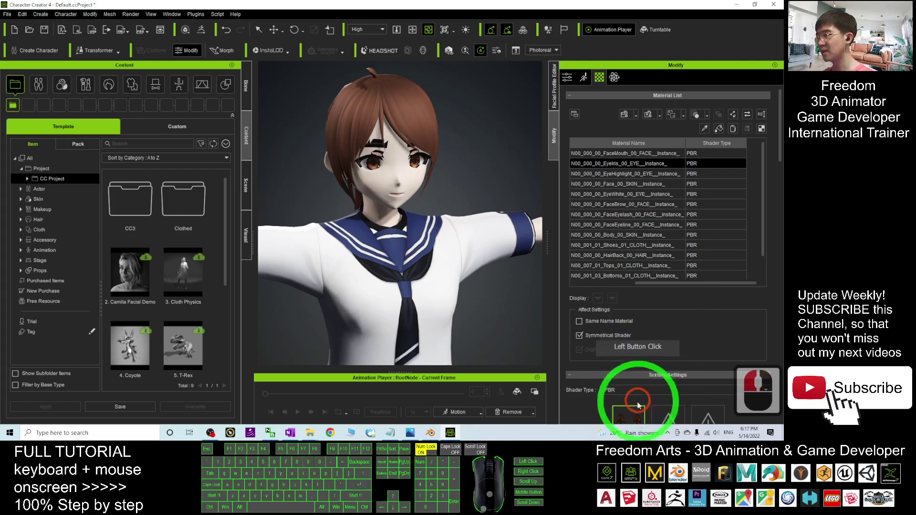
pyautogui.rightClick(633, 416)
pyautogui.click(657, 358)
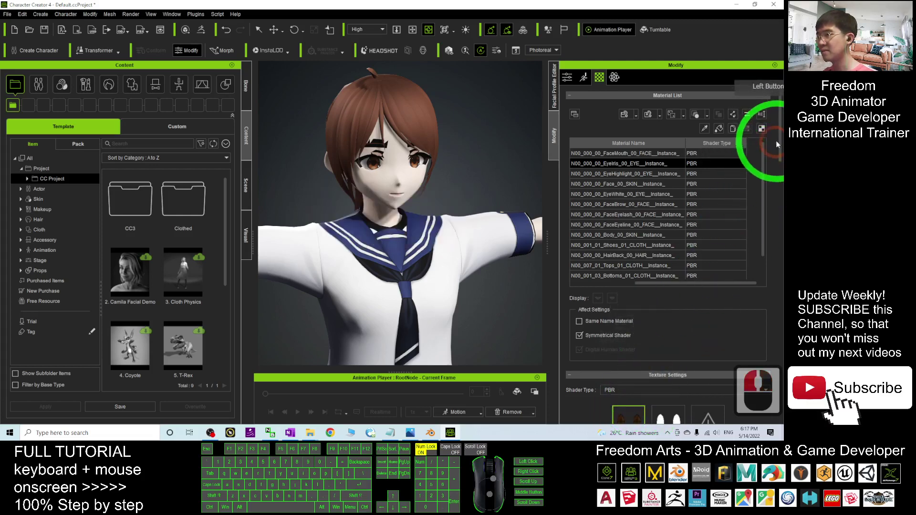
# Copy and re-paste the Base Color texture of the N00_000_00_EyeHighlight_00_EYE material on its own slot
pyautogui.moveTo(783, 141); pyautogui.dragTo(782, 158)
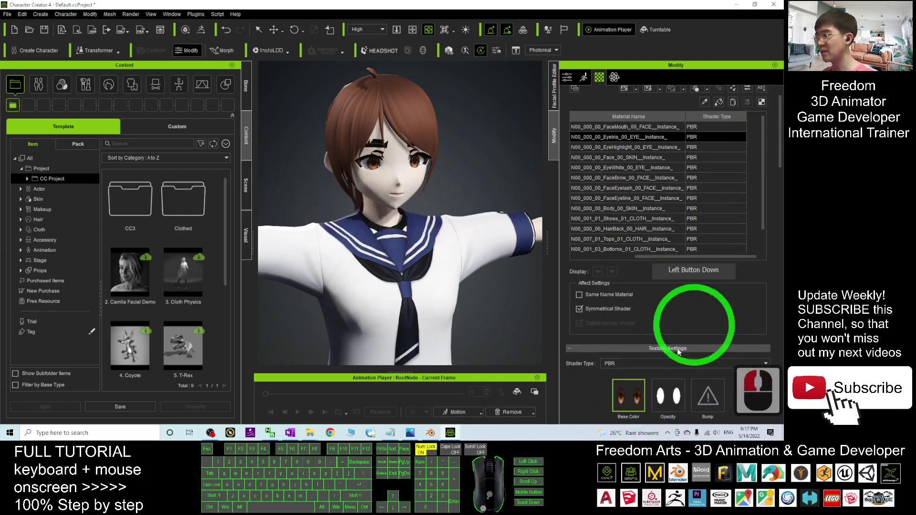
pyautogui.click(612, 146)
pyautogui.click(621, 400)
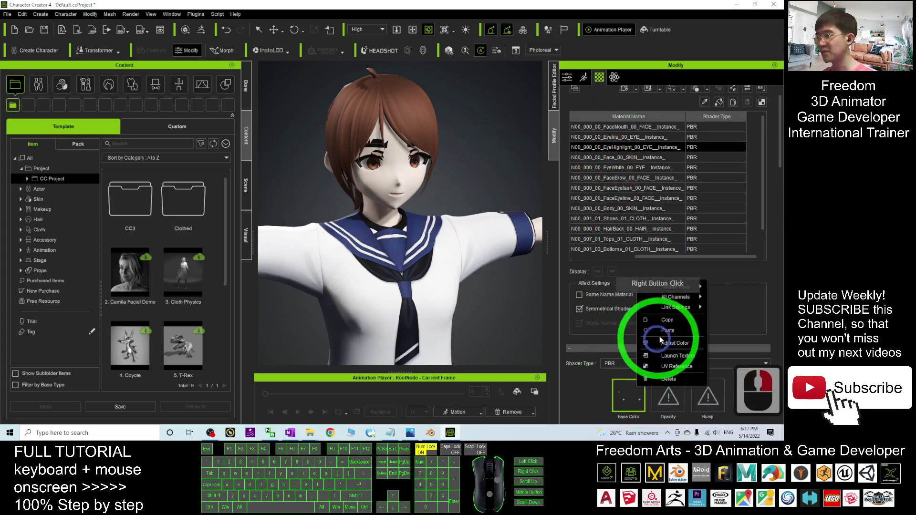
pyautogui.click(661, 331)
pyautogui.click(667, 389)
# Copy and re-paste the Base Color textures of the Face_00_SKIN and FaceBrow_00_FACE materials, each on its own slot
pyautogui.click(605, 158)
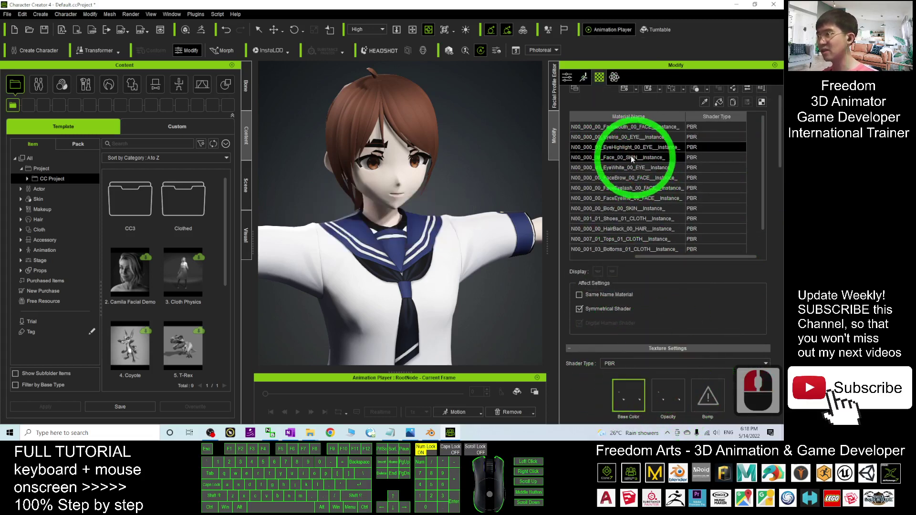
pyautogui.click(607, 177)
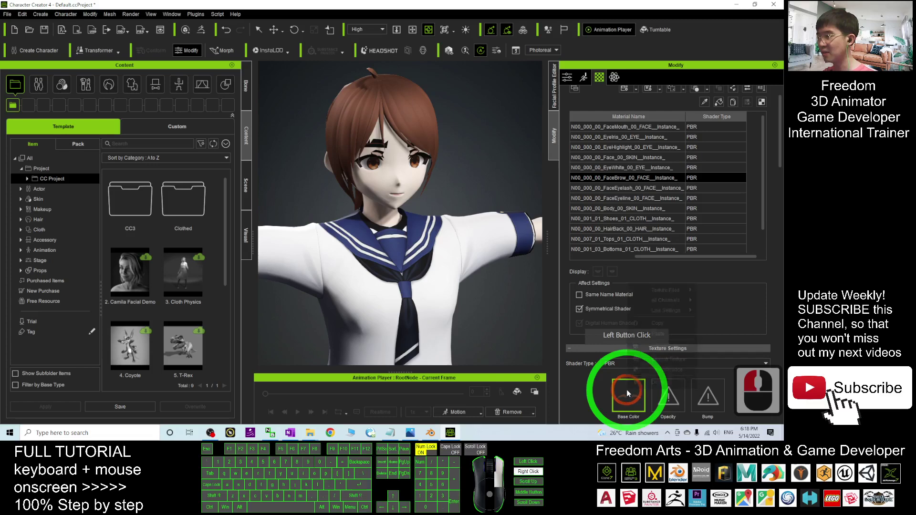
pyautogui.click(651, 335)
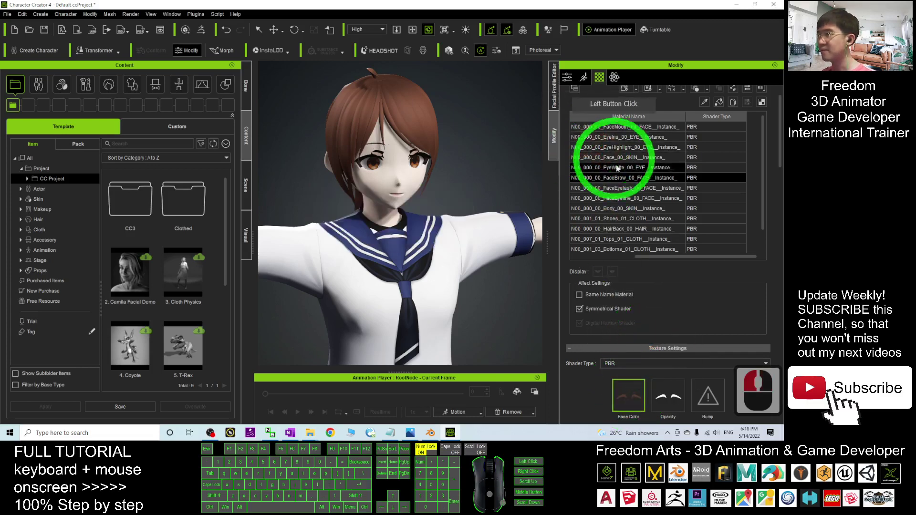
# Copy and re-paste the Base Color textures of the FaceEyelash_00_FACE and FaceEyeline_00_FACE materials, each on its own slot
pyautogui.click(618, 190)
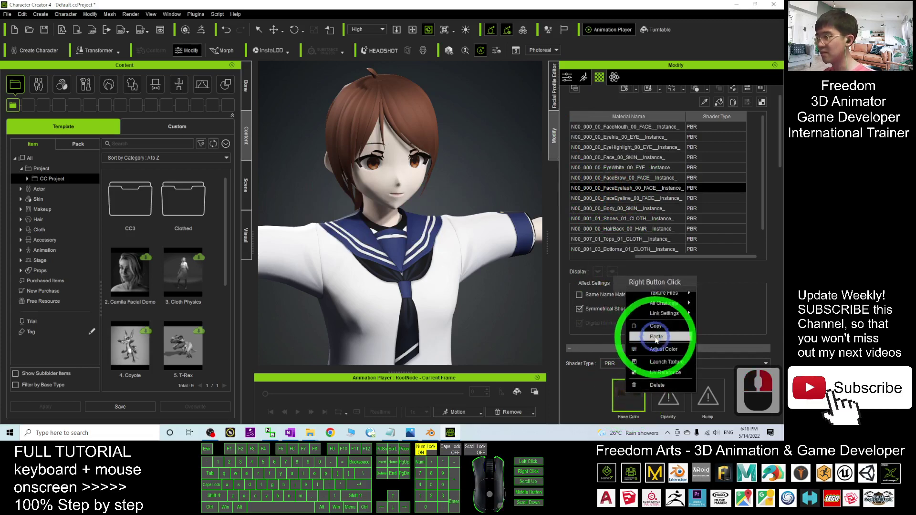
pyautogui.click(602, 198)
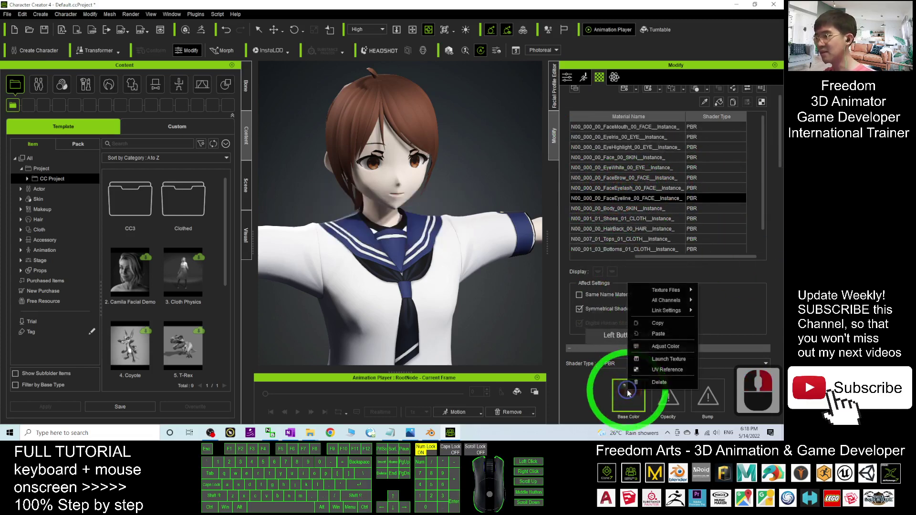
pyautogui.click(655, 335)
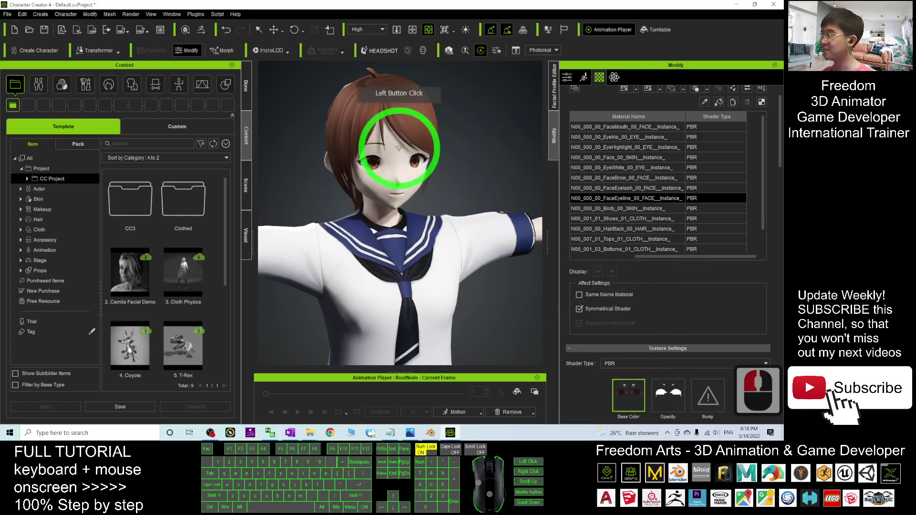
# Copy and re-paste the Base Color textures of the Body_00_SKIN and Shoes_01_CLOTH materials, each on its own slot
pyautogui.click(620, 212)
pyautogui.click(638, 406)
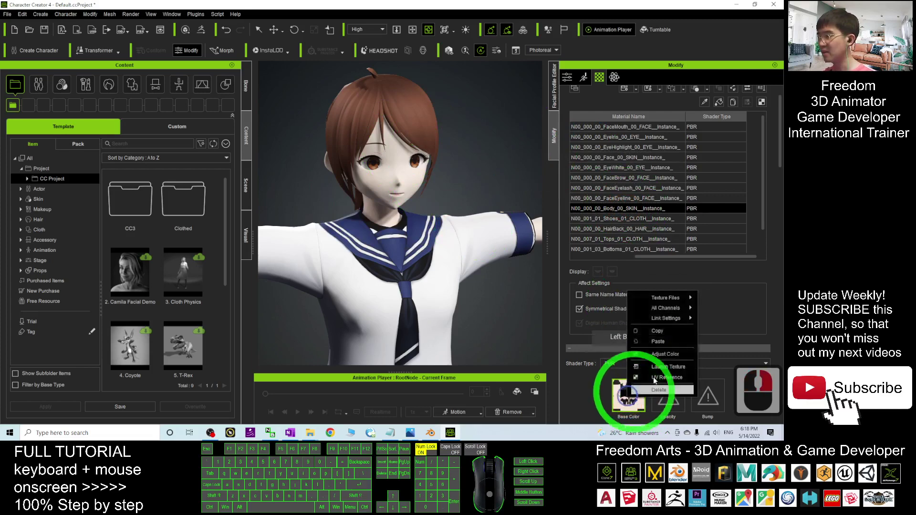
pyautogui.click(663, 342)
pyautogui.click(620, 219)
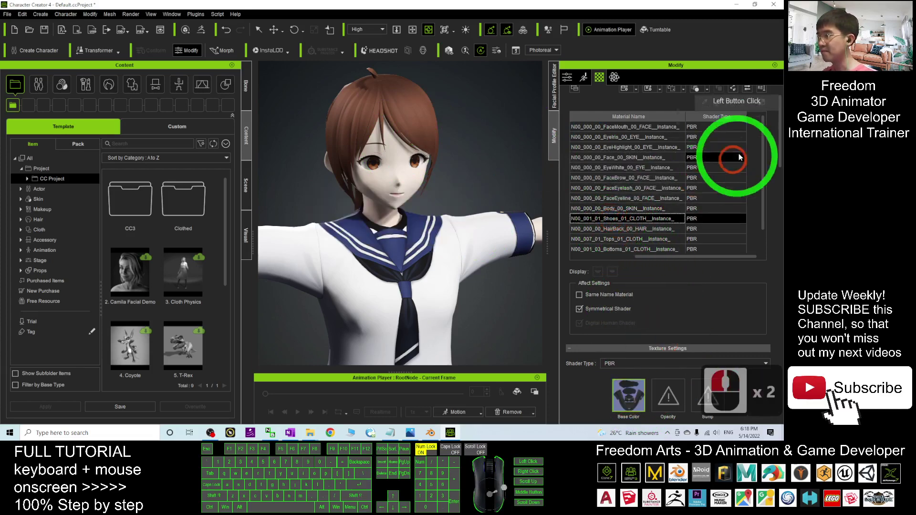
pyautogui.moveTo(764, 153); pyautogui.dragTo(708, 269)
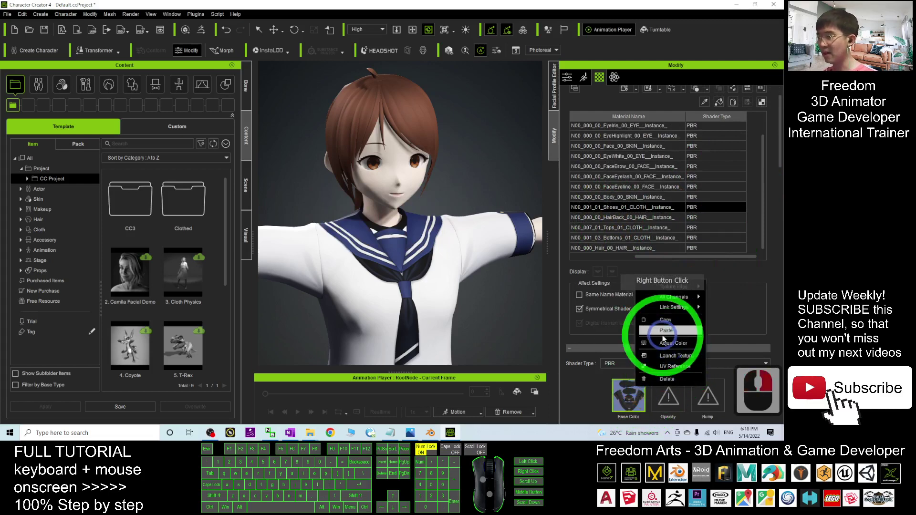
# Copy and re-paste the Base Color textures of the HairBack_00_HAIR and Tops_01_CLOTH materials, each on its own slot
pyautogui.click(620, 218)
pyautogui.doubleClick(628, 383)
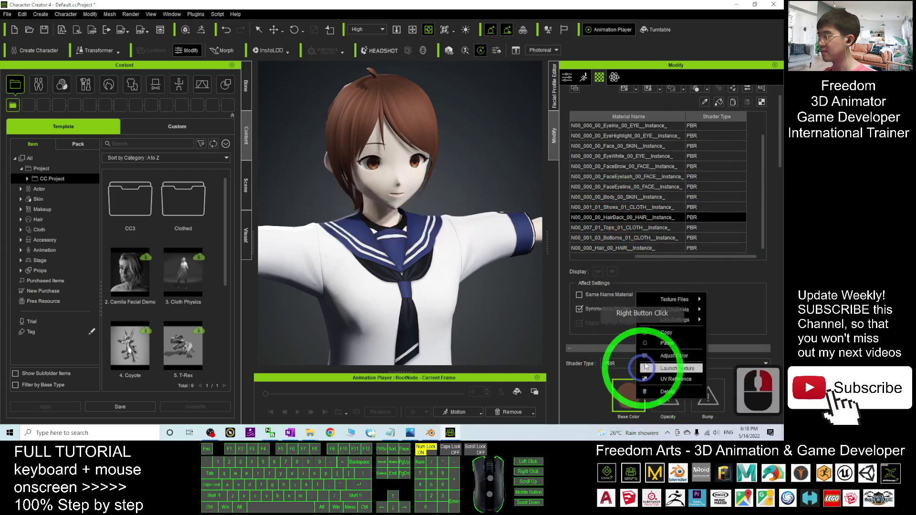
pyautogui.click(663, 342)
pyautogui.click(616, 228)
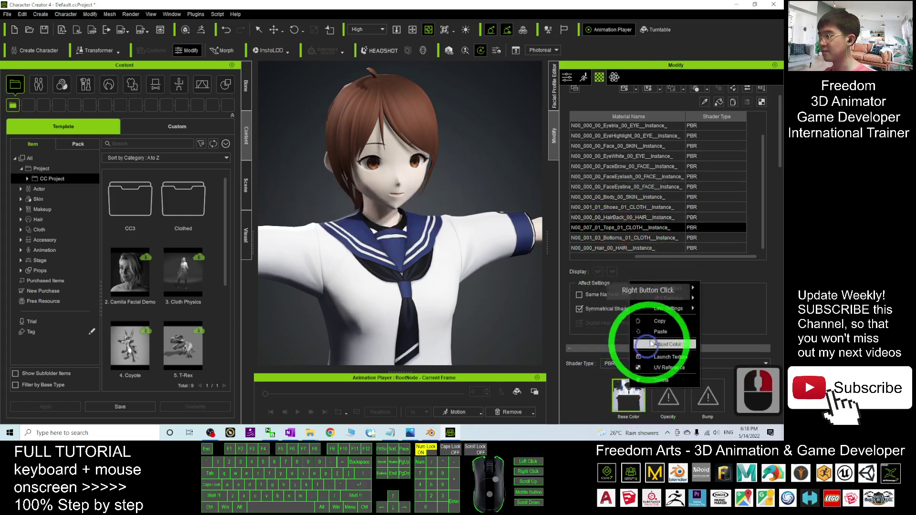
pyautogui.click(651, 344)
# Copy the Base Color texture of the N00_001_03_Bottoms_01_CLOTH material and paste it back onto the same slot
pyautogui.click(620, 238)
pyautogui.doubleClick(628, 394)
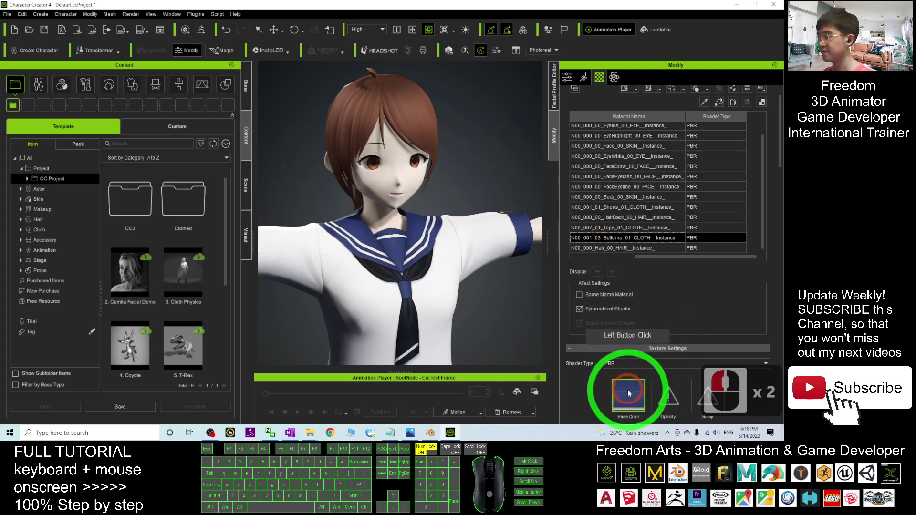
pyautogui.rightClick(628, 392)
pyautogui.click(658, 323)
pyautogui.rightClick(633, 387)
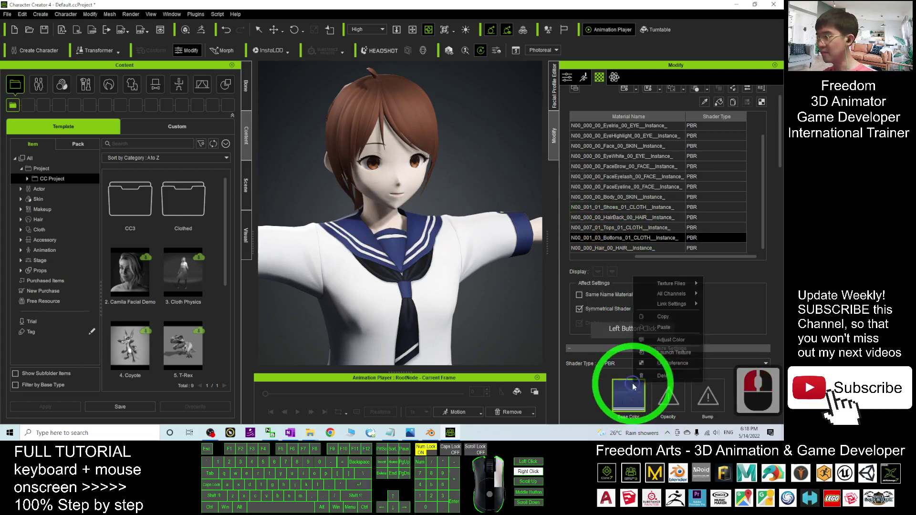
pyautogui.click(662, 327)
# Copy and re-paste the Base Color texture of the N00_000_Hair_00_HAIR material, and check the whole avatar
pyautogui.click(616, 247)
pyautogui.rightClick(623, 395)
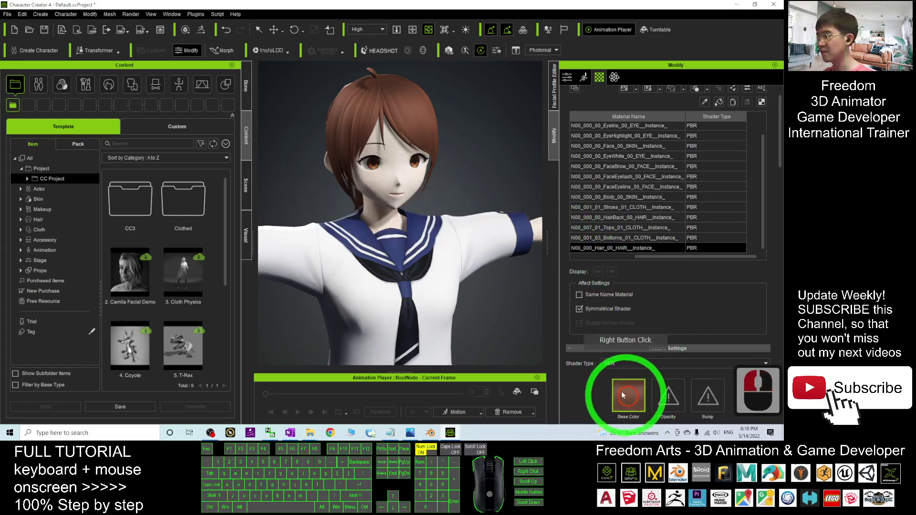
pyautogui.scroll(-12, 487, 282)
pyautogui.click(486, 233)
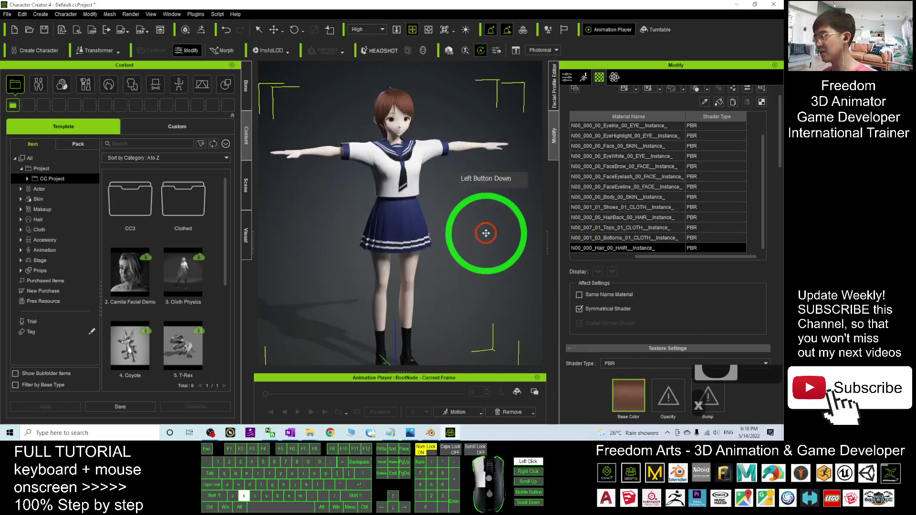
pyautogui.moveTo(486, 233)
pyautogui.mouseDown()
pyautogui.moveTo(229, 212)
pyautogui.moveTo(415, 259)
pyautogui.moveTo(341, 252)
pyautogui.moveTo(469, 218)
pyautogui.moveTo(436, 262)
pyautogui.moveTo(459, 216)
pyautogui.moveTo(479, 231)
pyautogui.mouseUp()
# Open the custom Actor > Character content library and frame the avatar's full body in the viewport
pyautogui.click(186, 132)
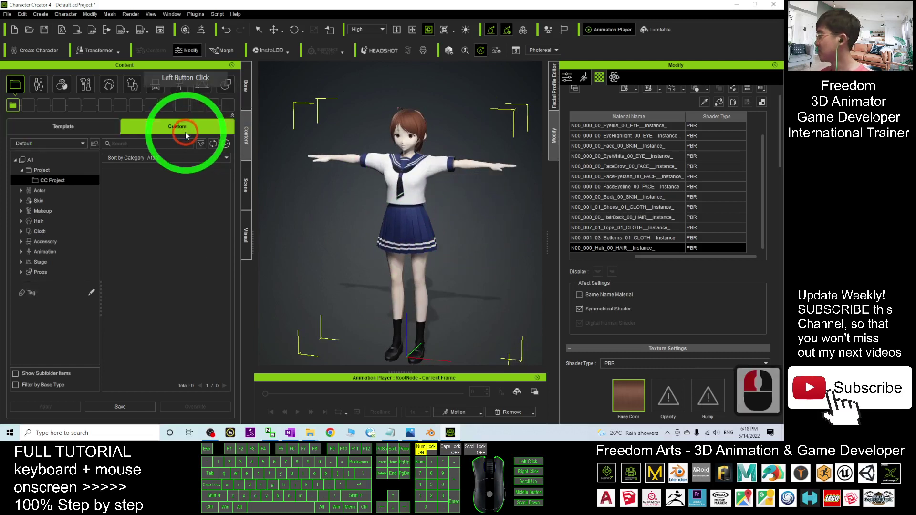
pyautogui.click(35, 192)
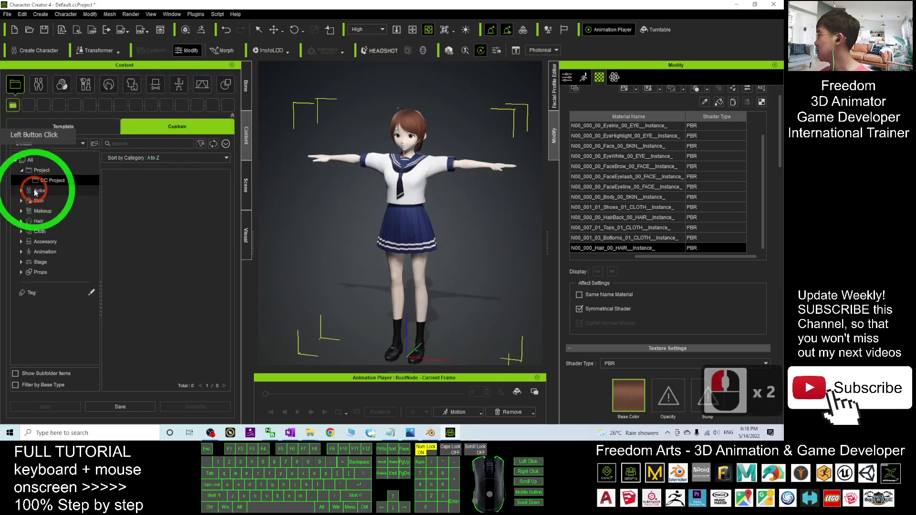
pyautogui.click(22, 191)
pyautogui.click(50, 202)
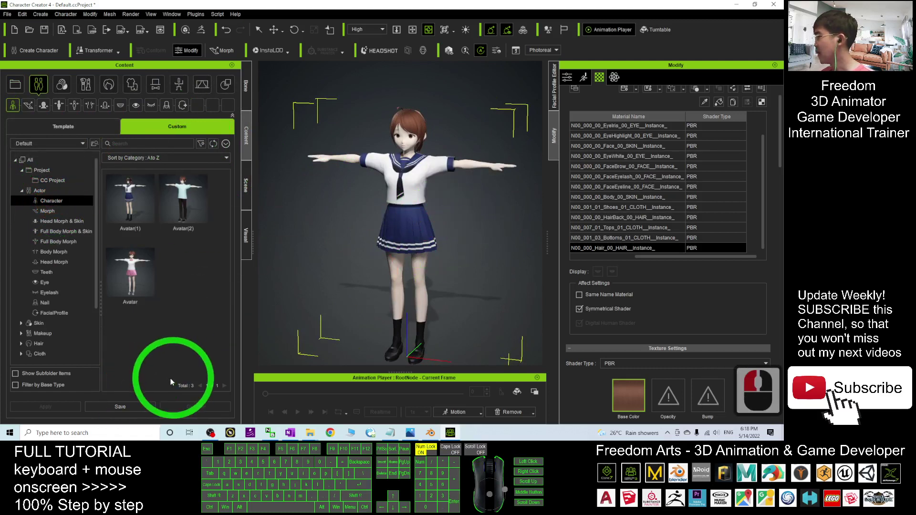
pyautogui.scroll(-1, 497, 258)
pyautogui.press('x')
pyautogui.moveTo(459, 265); pyautogui.dragTo(453, 253)
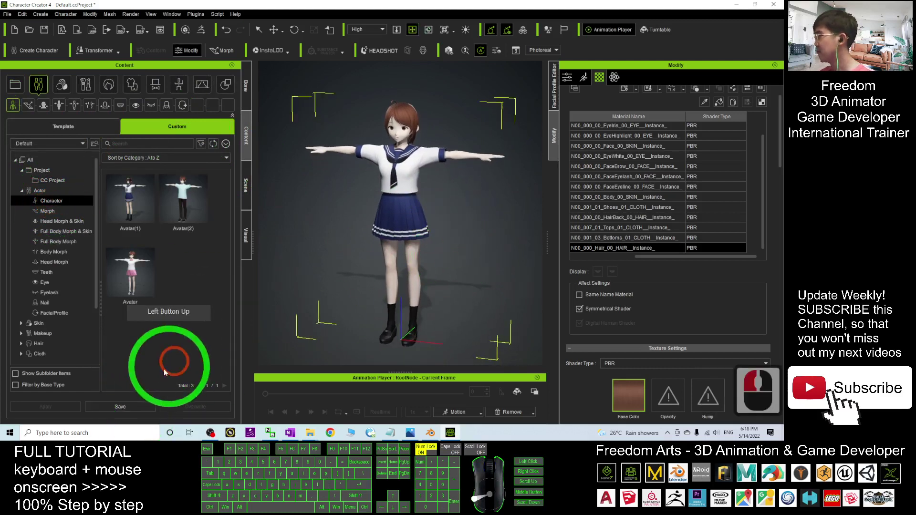
# Save the avatar to the custom library as girl01 with the asset type Actor/Character
pyautogui.click(124, 410)
pyautogui.click(409, 211)
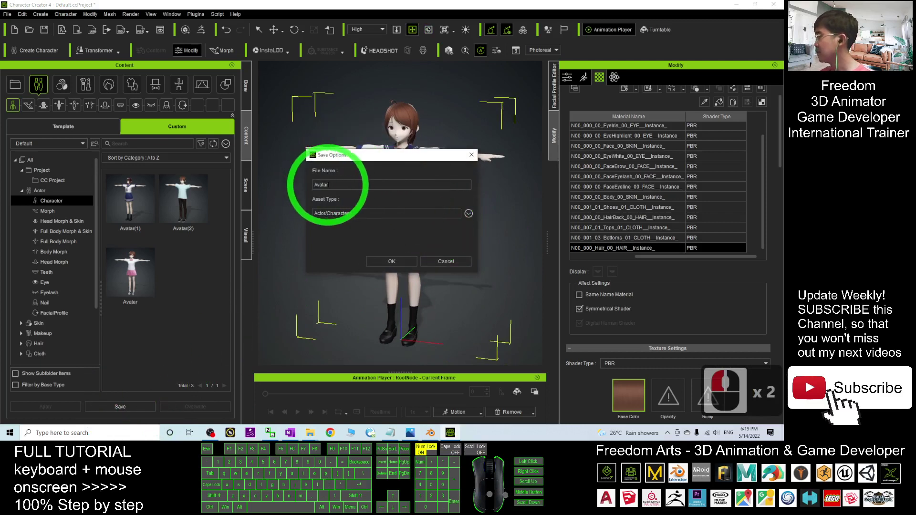
pyautogui.moveTo(339, 185)
pyautogui.mouseDown()
pyautogui.moveTo(300, 187)
pyautogui.moveTo(346, 184)
pyautogui.mouseUp()
pyautogui.doubleClick(340, 185)
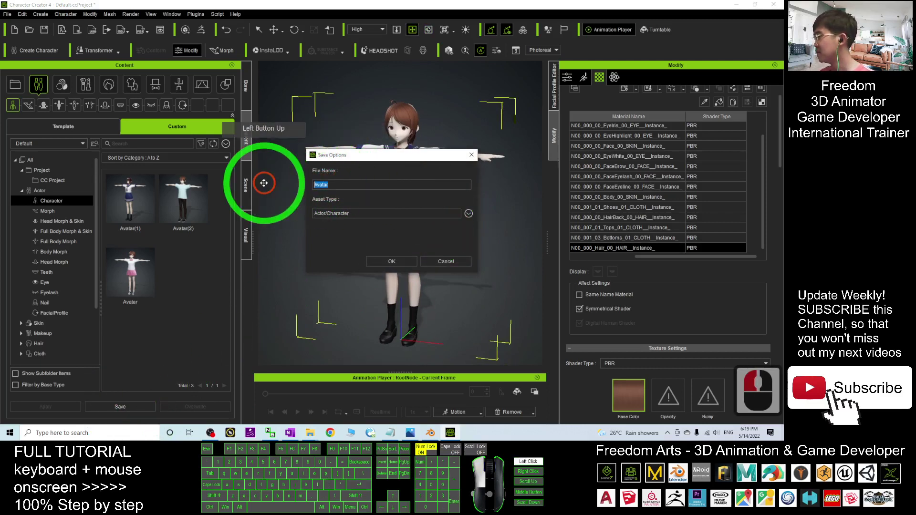
pyautogui.write('girl01')
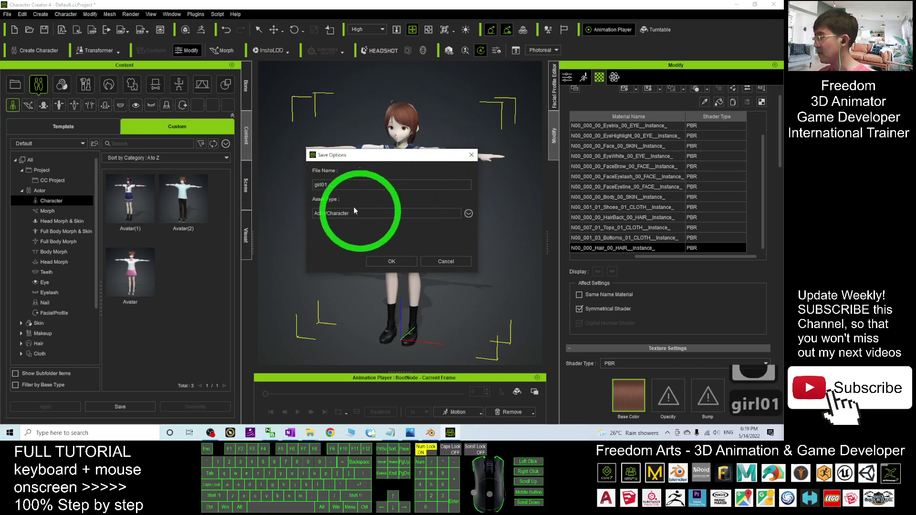
pyautogui.click(392, 261)
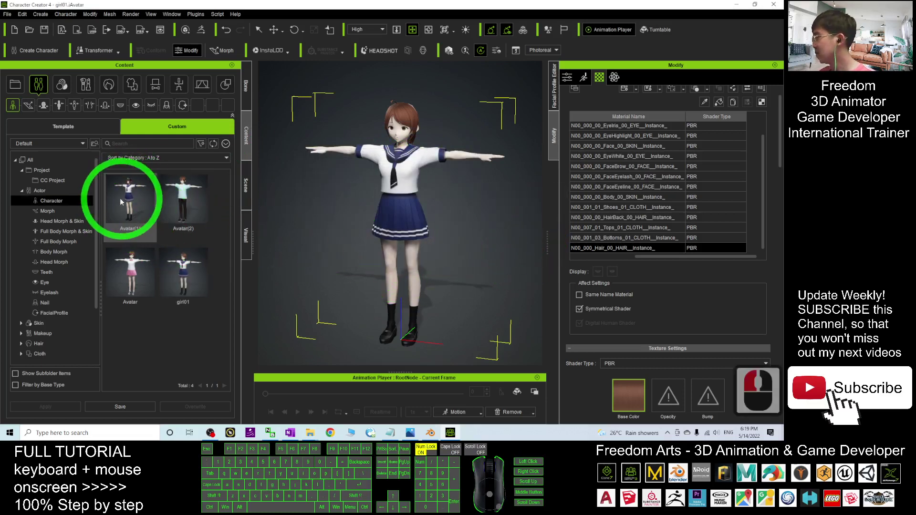
# Locate the saved girl01 avatar's file in File Explorer and close the folder window
pyautogui.click(180, 279)
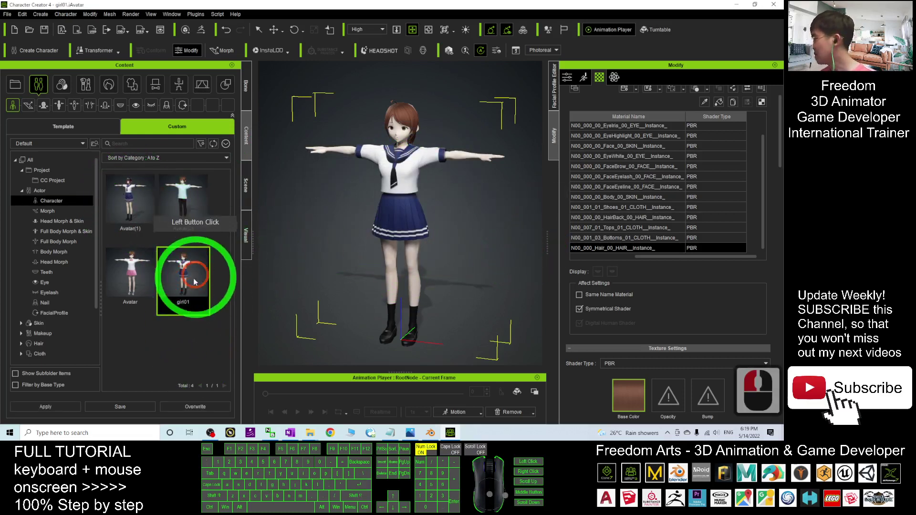
pyautogui.rightClick(181, 279)
pyautogui.click(206, 396)
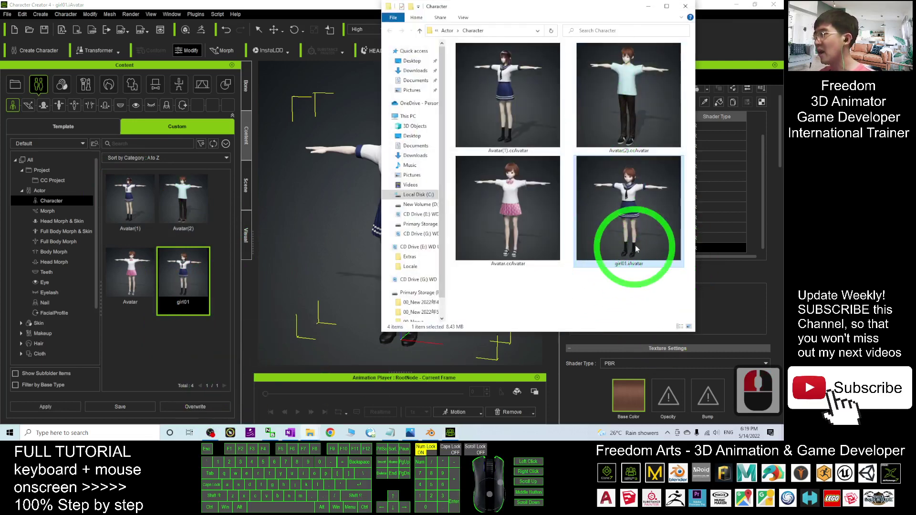
pyautogui.click(686, 7)
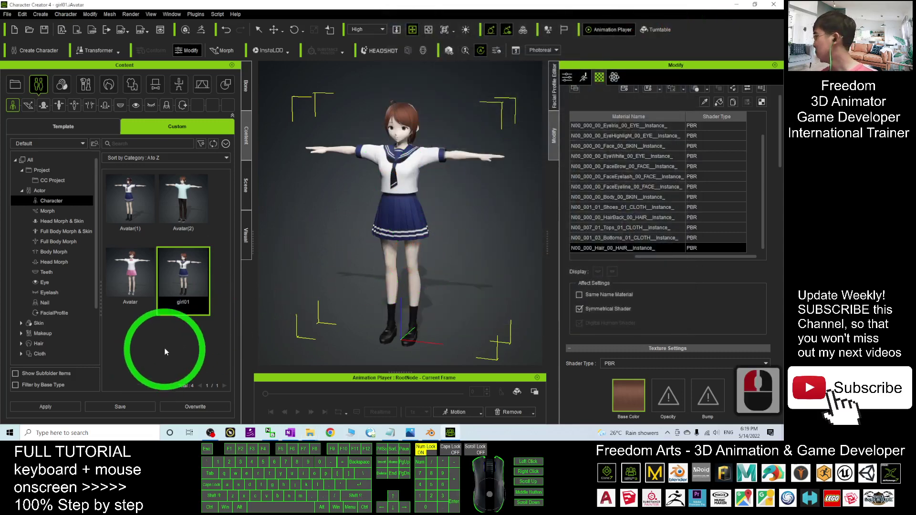
# Check the CC Project folder of the custom content library, and return to Actor > Character with no item selected
pyautogui.click(165, 351)
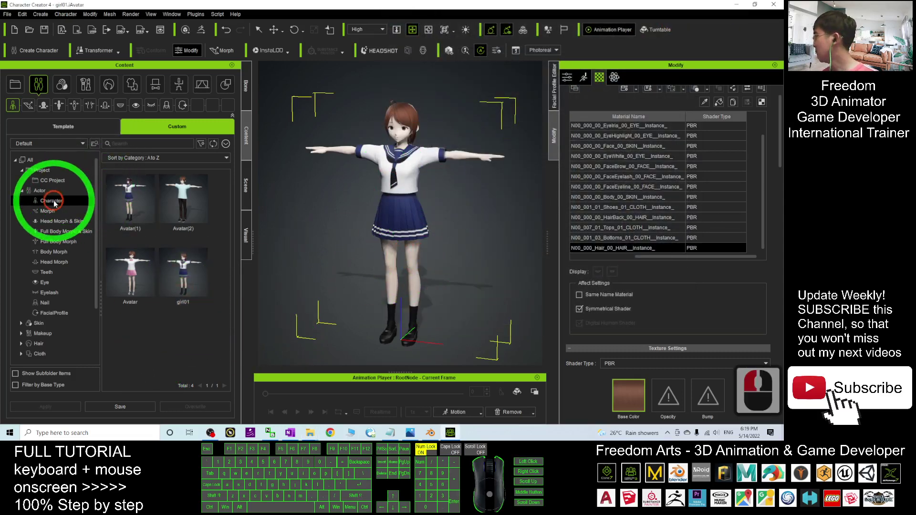
pyautogui.click(50, 181)
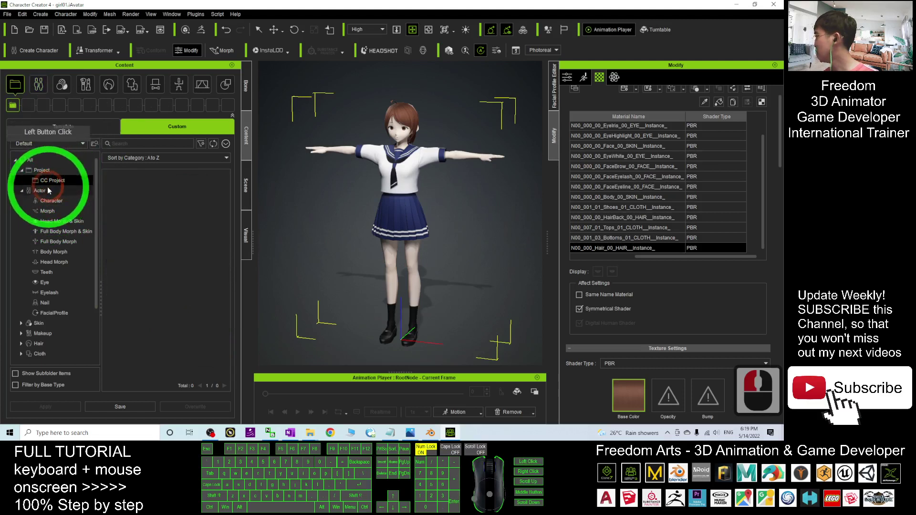
pyautogui.click(50, 201)
pyautogui.click(165, 356)
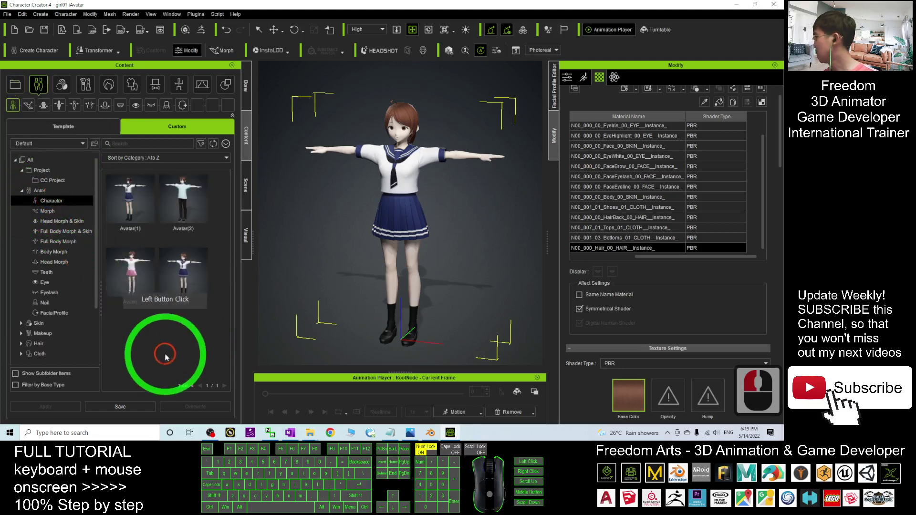
# Save the avatar to the custom library under the file name Avatar with the asset type Actor/Character
pyautogui.click(114, 407)
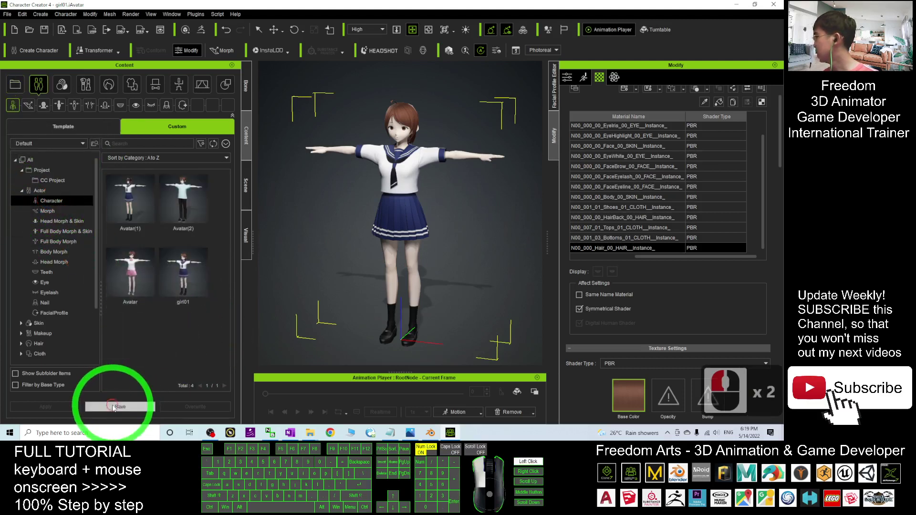
pyautogui.click(468, 214)
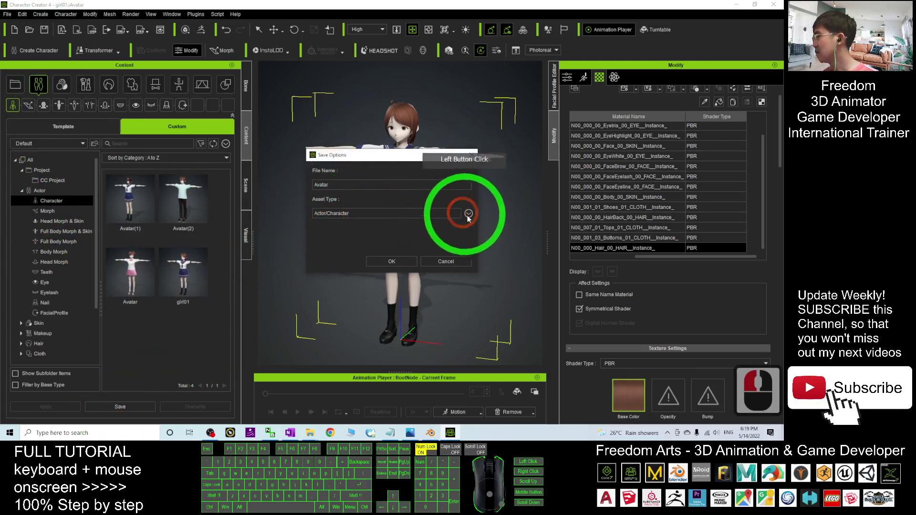
pyautogui.click(495, 222)
pyautogui.click(499, 234)
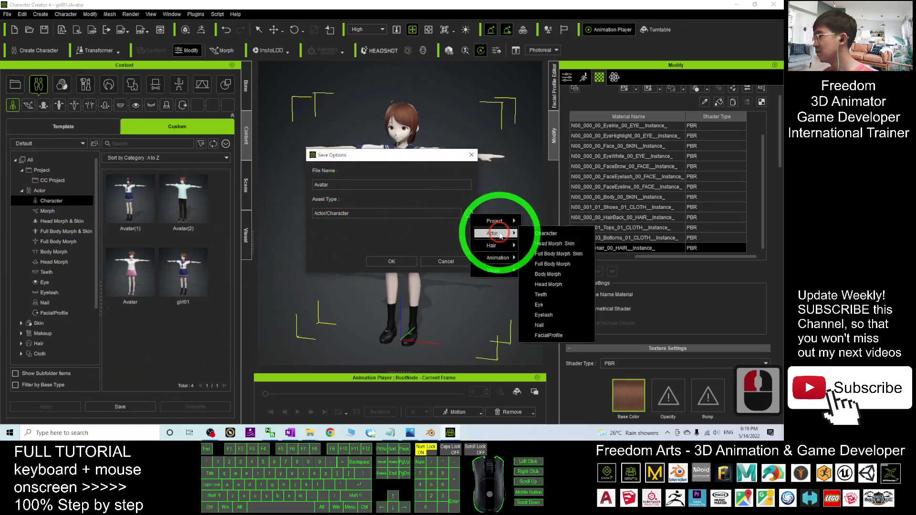
pyautogui.click(564, 235)
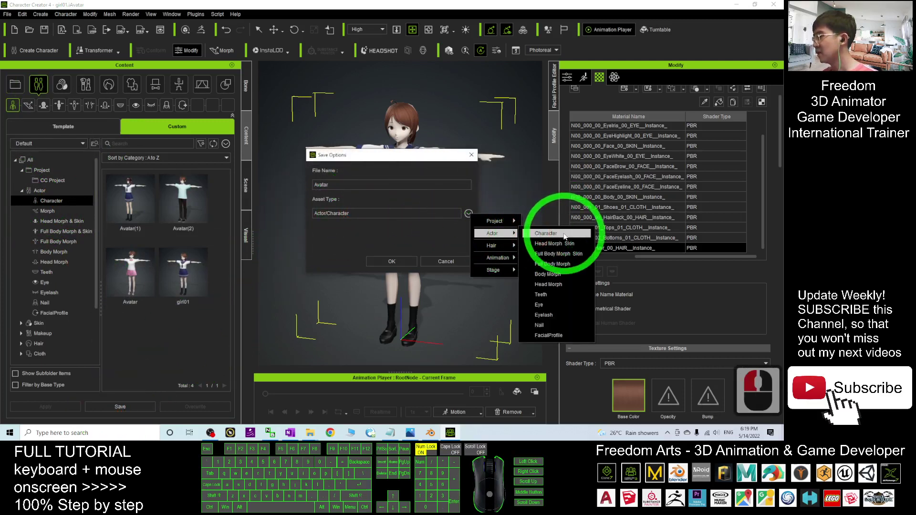
pyautogui.click(499, 222)
pyautogui.click(527, 233)
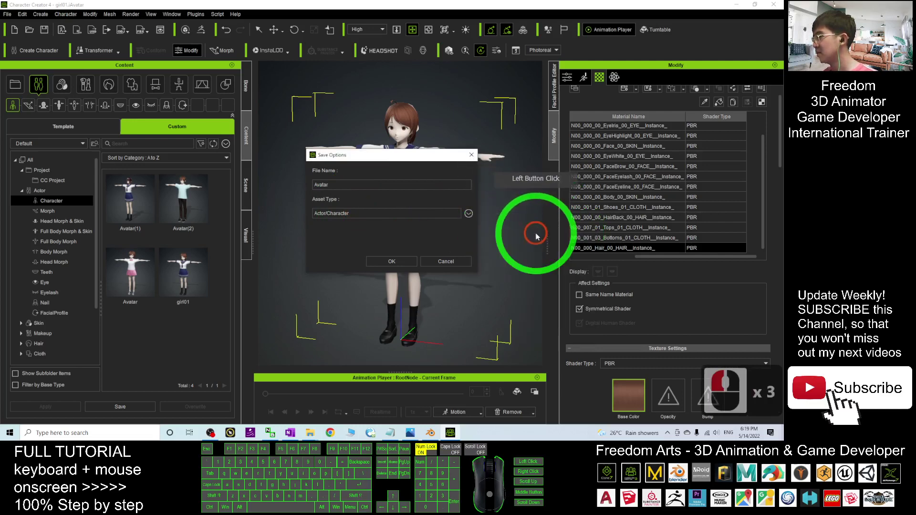
pyautogui.click(396, 261)
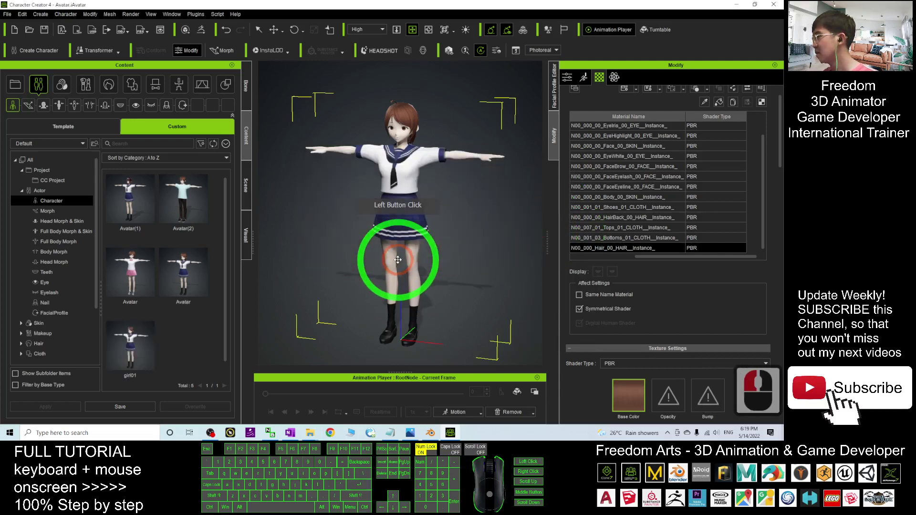
pyautogui.click(183, 344)
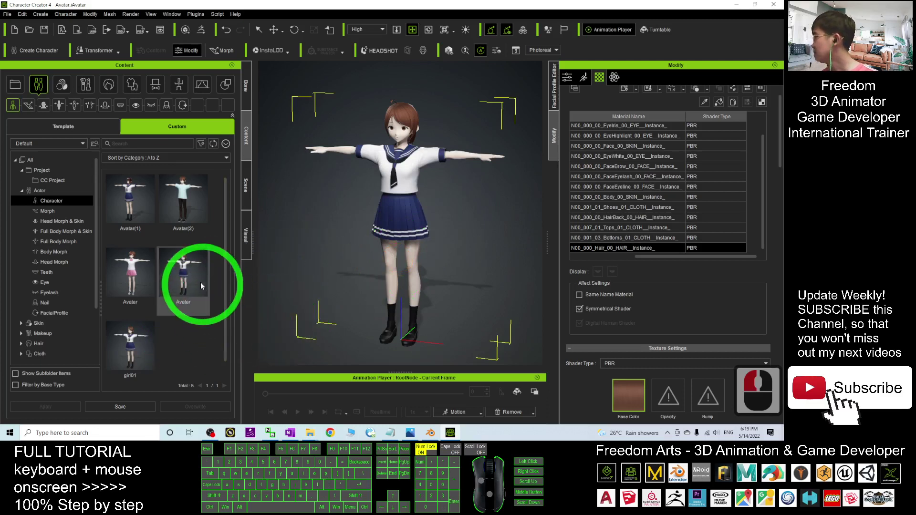
# Locate the newly saved sailor-uniform Avatar file in File Explorer, look through the Character folder, and close the window
pyautogui.rightClick(187, 285)
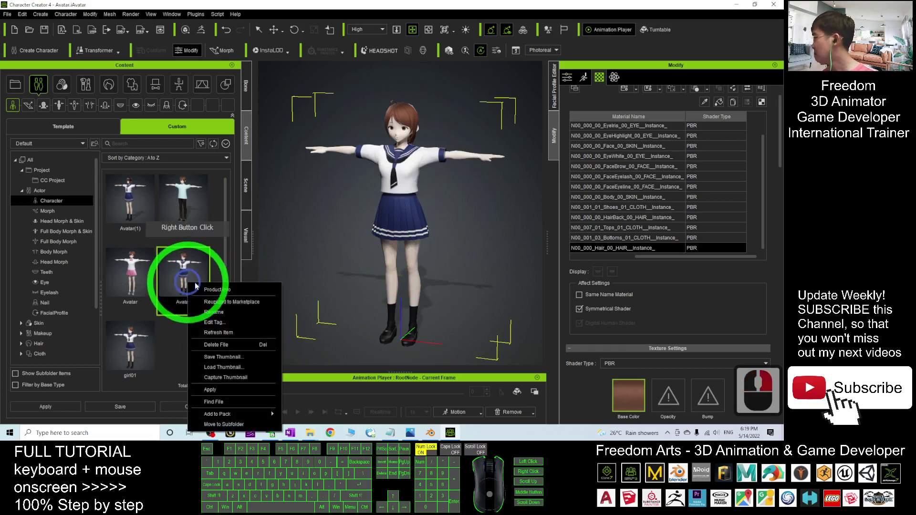
pyautogui.click(215, 403)
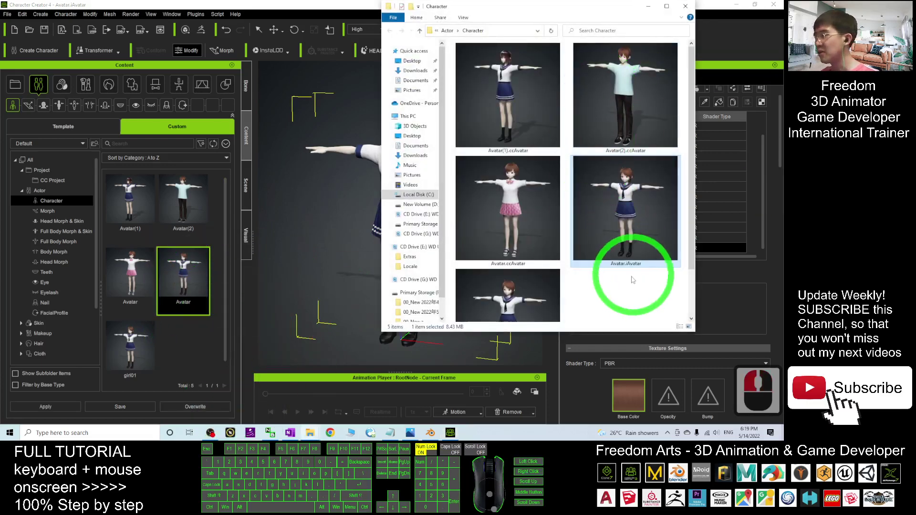
pyautogui.scroll(-4, 634, 246)
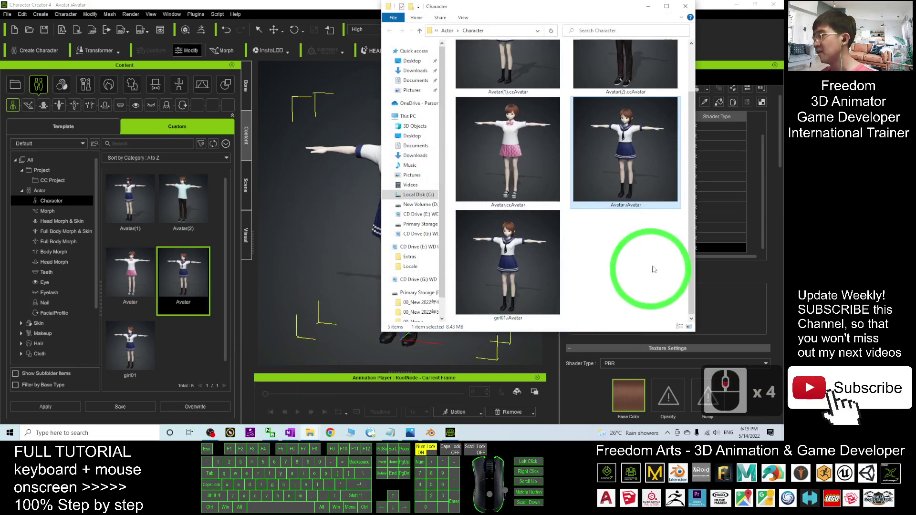
pyautogui.scroll(5, 656, 268)
pyautogui.scroll(-3, 600, 229)
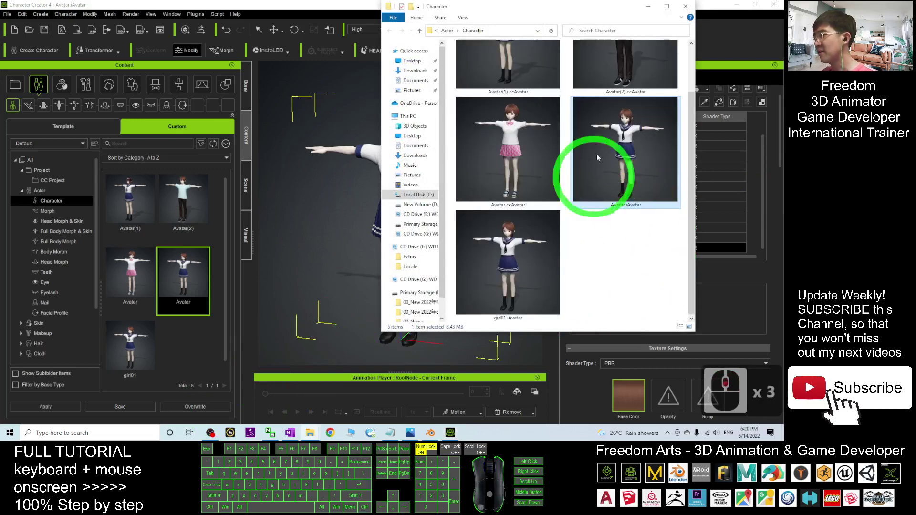
pyautogui.click(689, 6)
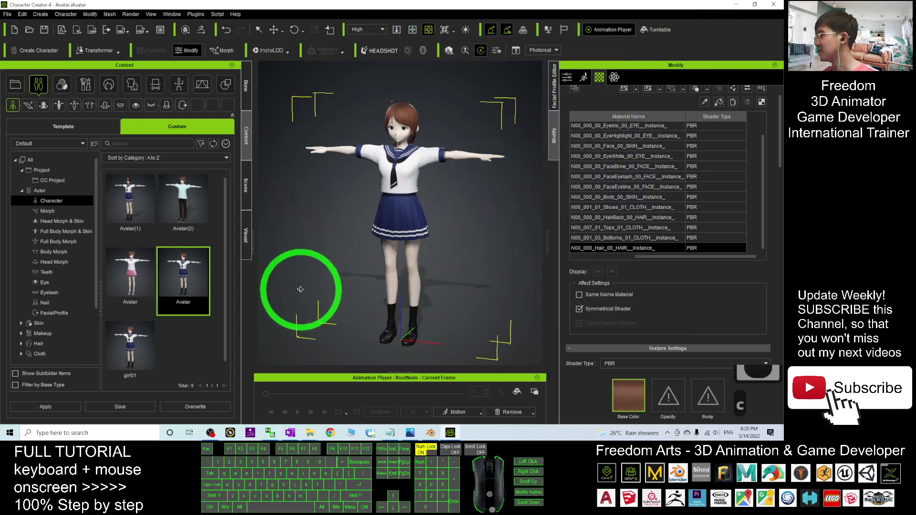
pyautogui.moveTo(633, 266); pyautogui.dragTo(398, 255)
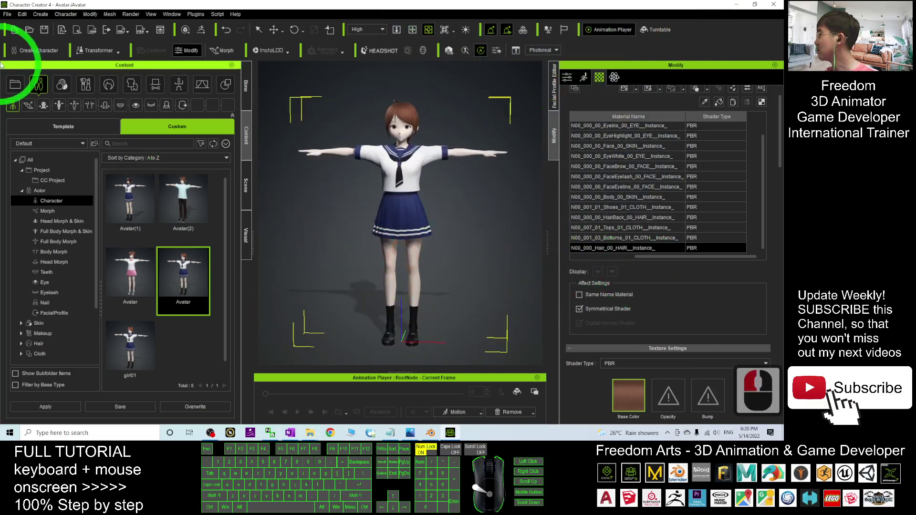
pyautogui.click(11, 15)
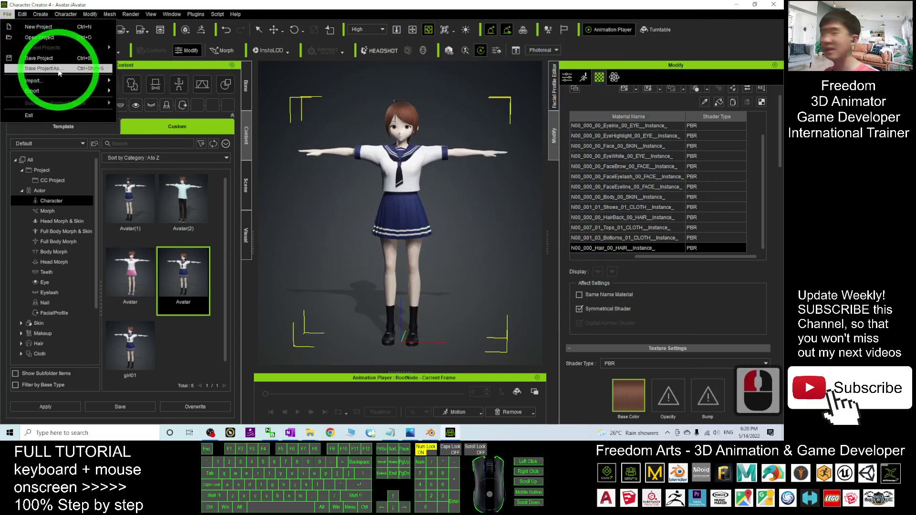
pyautogui.press('Escape')
pyautogui.click(438, 231)
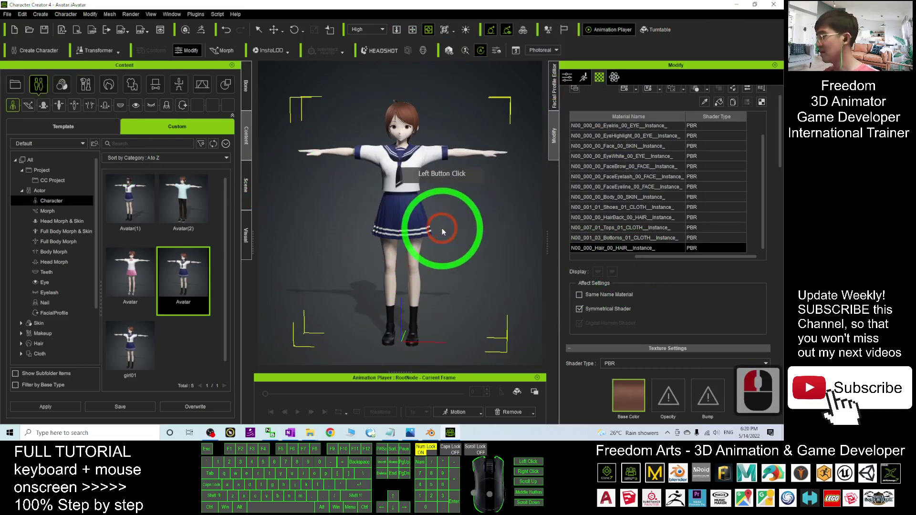
# Switch to Photos to view the cover.jpg image, and return to Character Creator 4
pyautogui.click(410, 432)
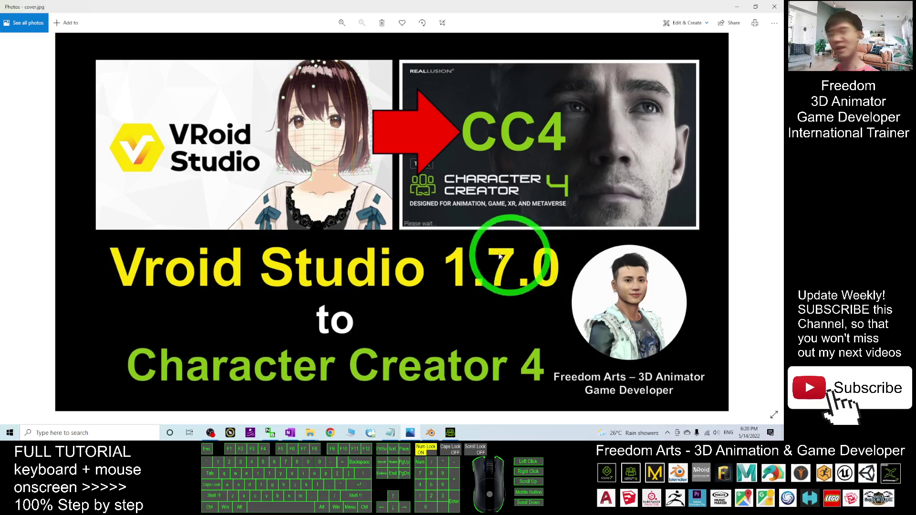
pyautogui.click(449, 433)
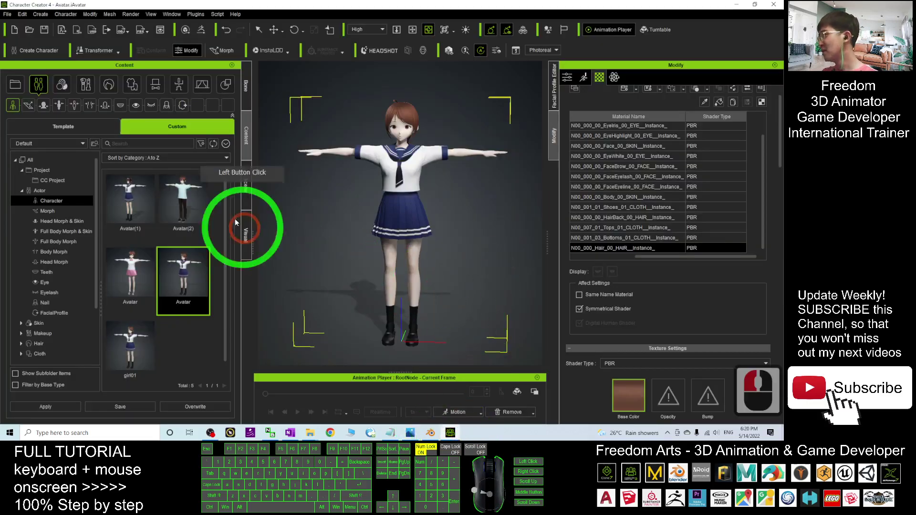
# Open the External Motion folder in the custom Animation > Motion content library
pyautogui.click(180, 88)
pyautogui.click(28, 105)
pyautogui.click(130, 205)
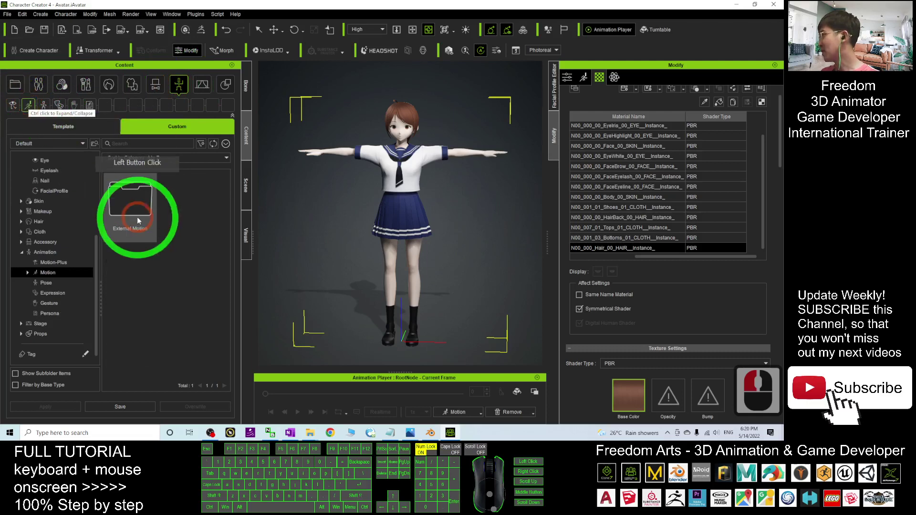
pyautogui.doubleClick(131, 208)
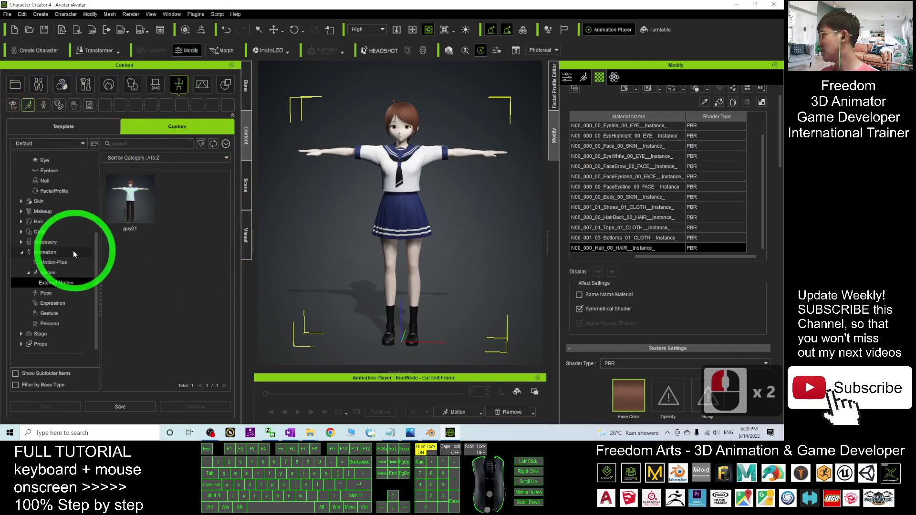